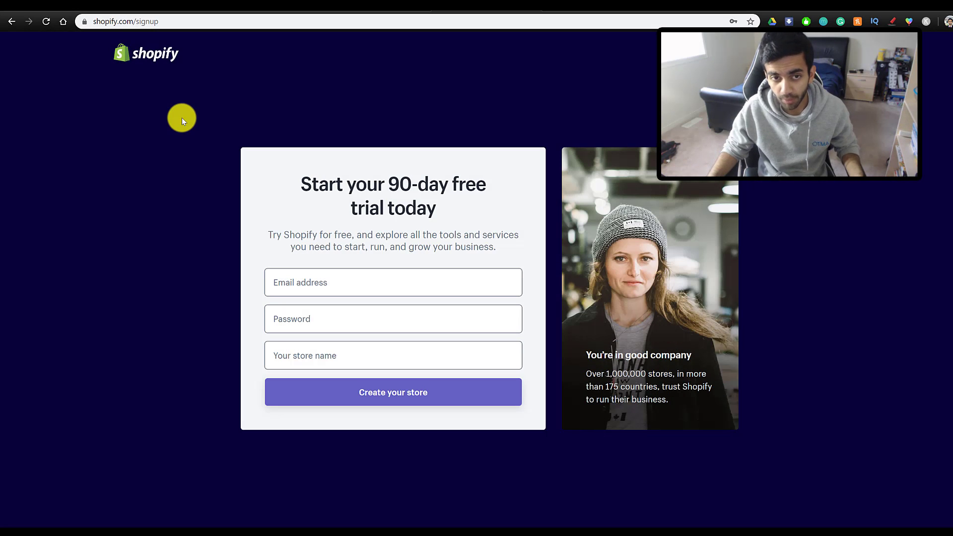
- Sign up with the account e-mail and a password, name the store themodernpillow, and create it
{"action": "left_click", "coordinate": [325, 282]}
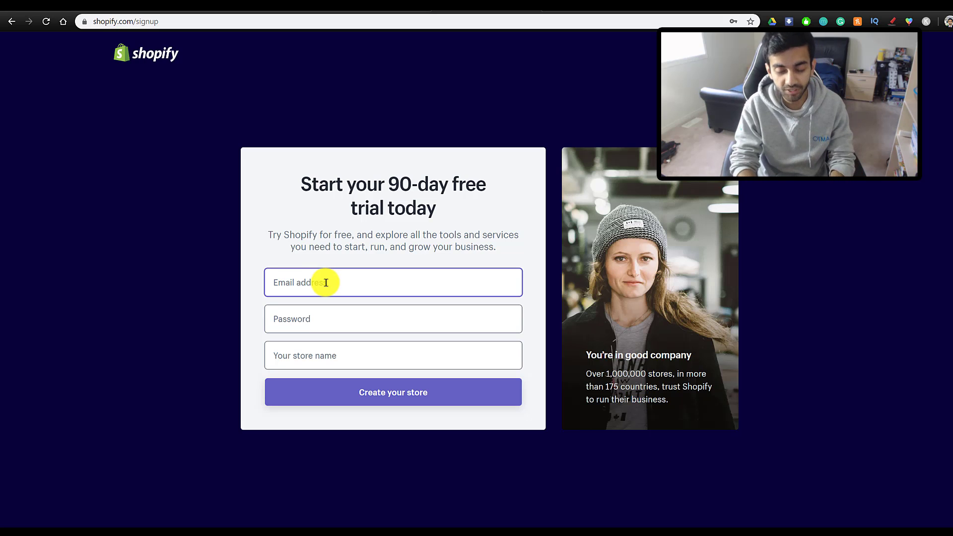
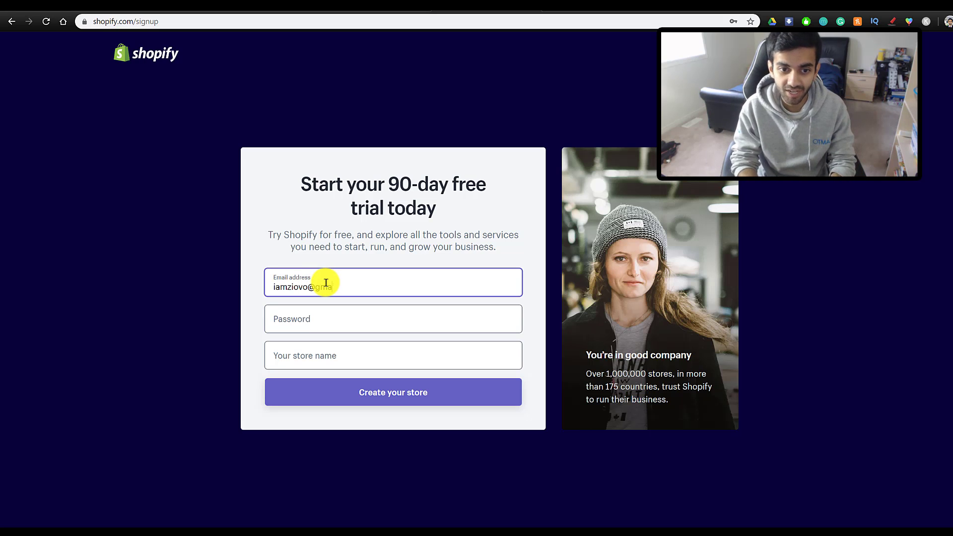
{"action": "key", "text": "Tab"}
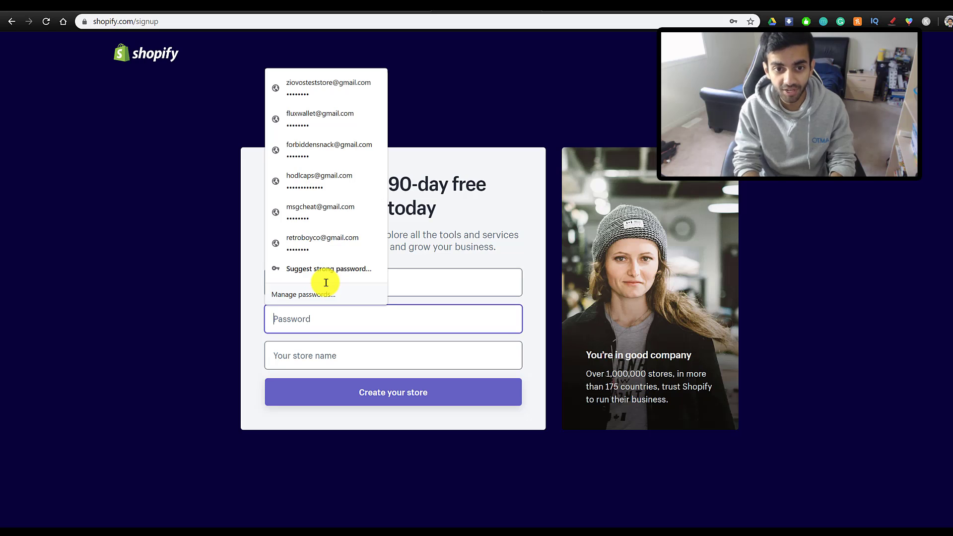
{"action": "type", "text": "•••••"}
{"action": "key", "text": "Tab"}
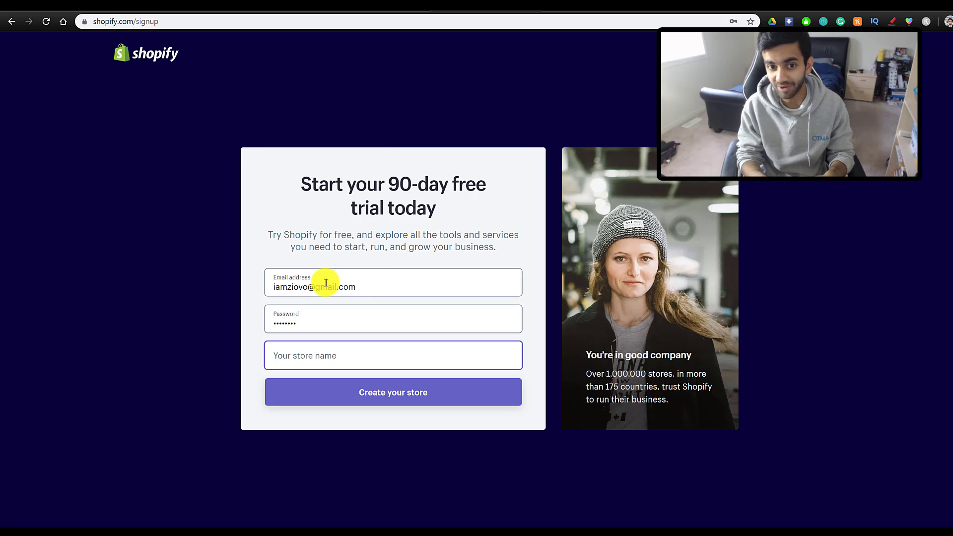
{"action": "type", "text": "t"}
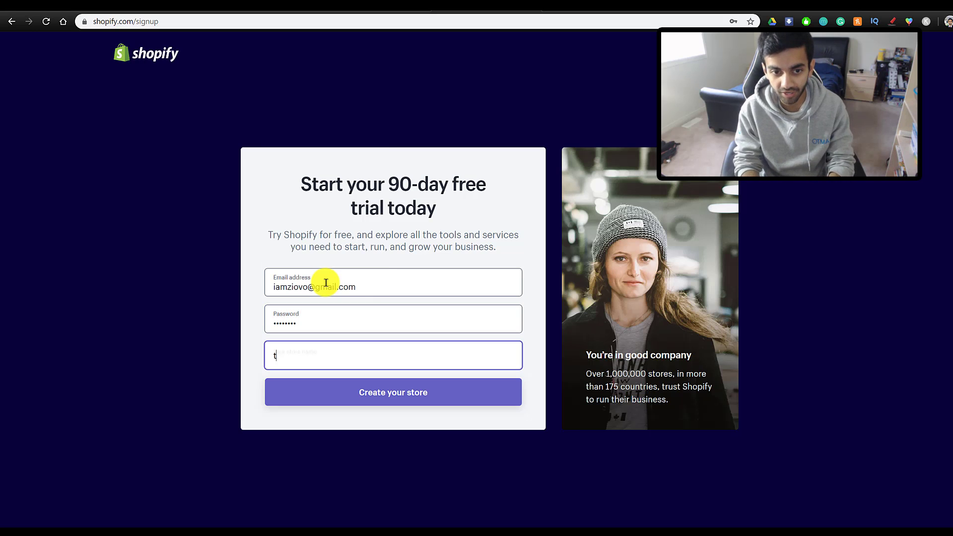
{"action": "type", "text": "hemodernpillow"}
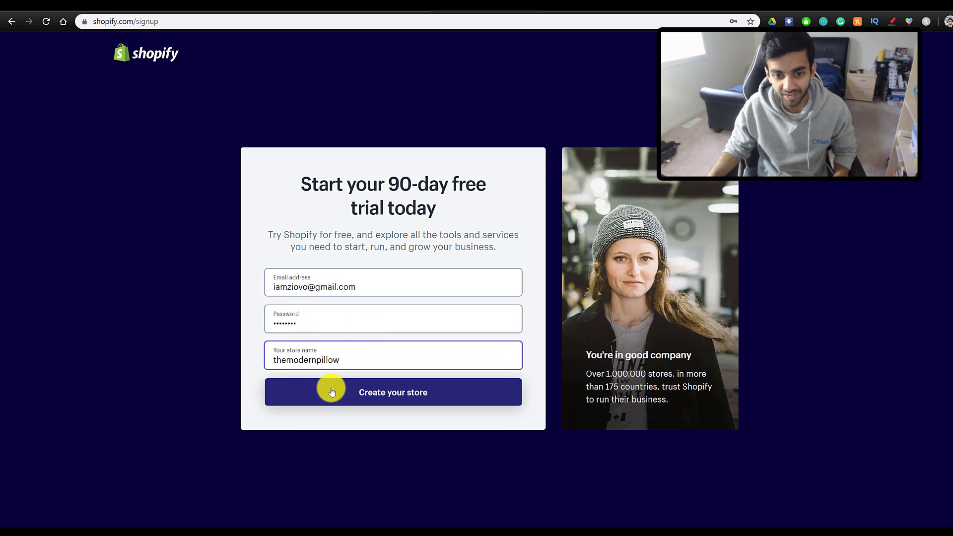
{"action": "left_click", "coordinate": [350, 397]}
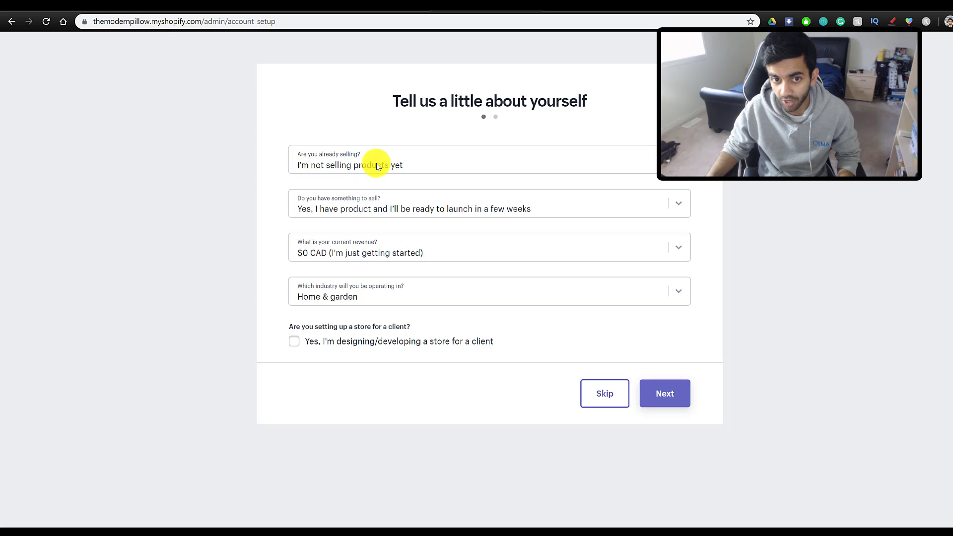
- Answer the setup questions with $0 CAD current revenue and the Home & garden industry
{"action": "left_click", "coordinate": [320, 234]}
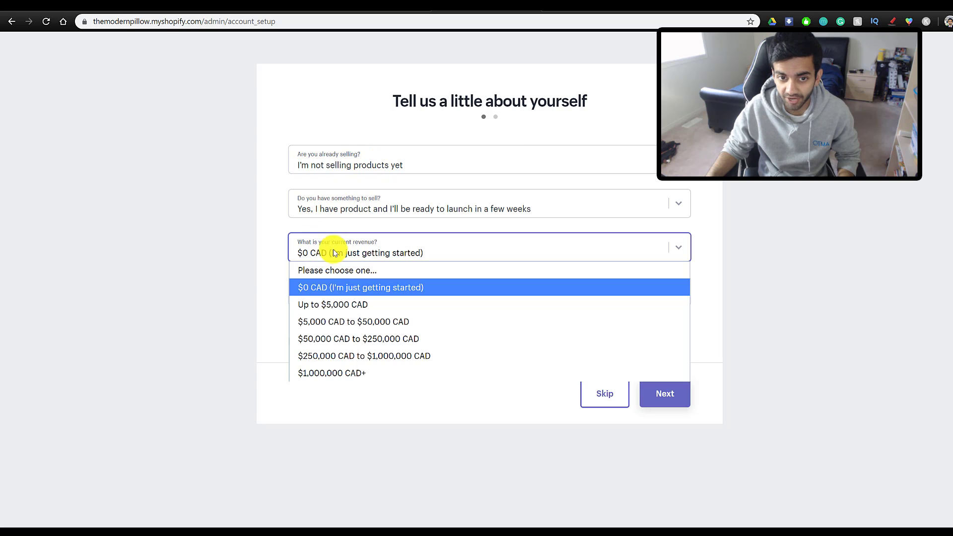
{"action": "left_click", "coordinate": [336, 285]}
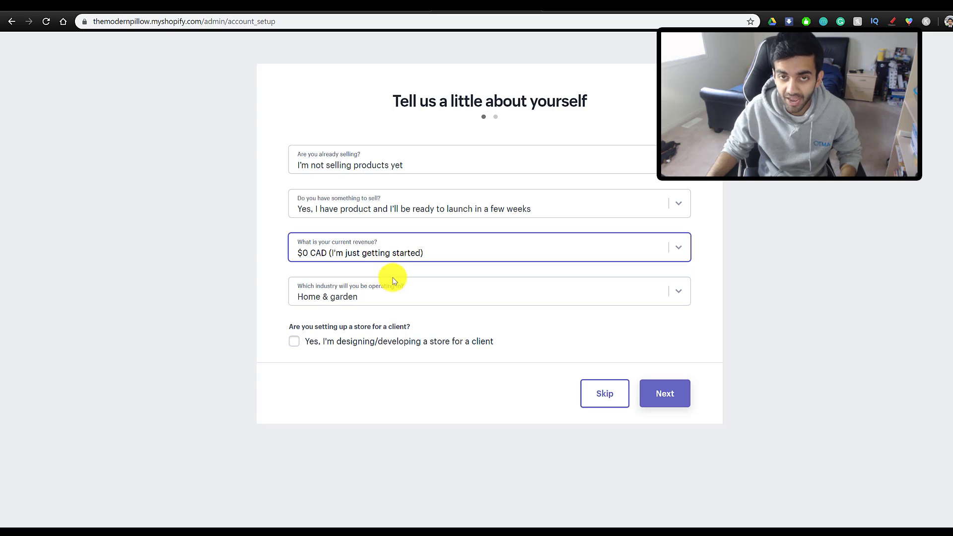
{"action": "left_click", "coordinate": [376, 297]}
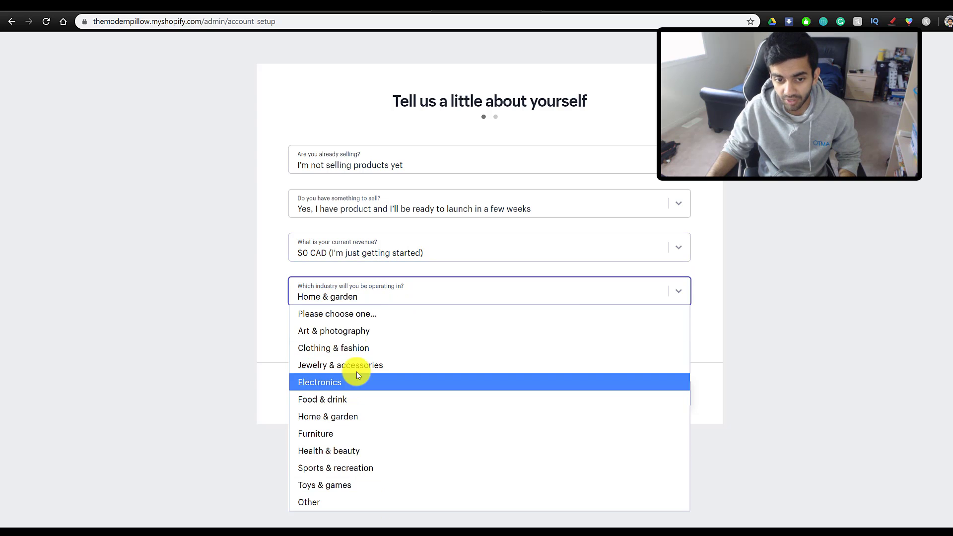
{"action": "left_click", "coordinate": [369, 416]}
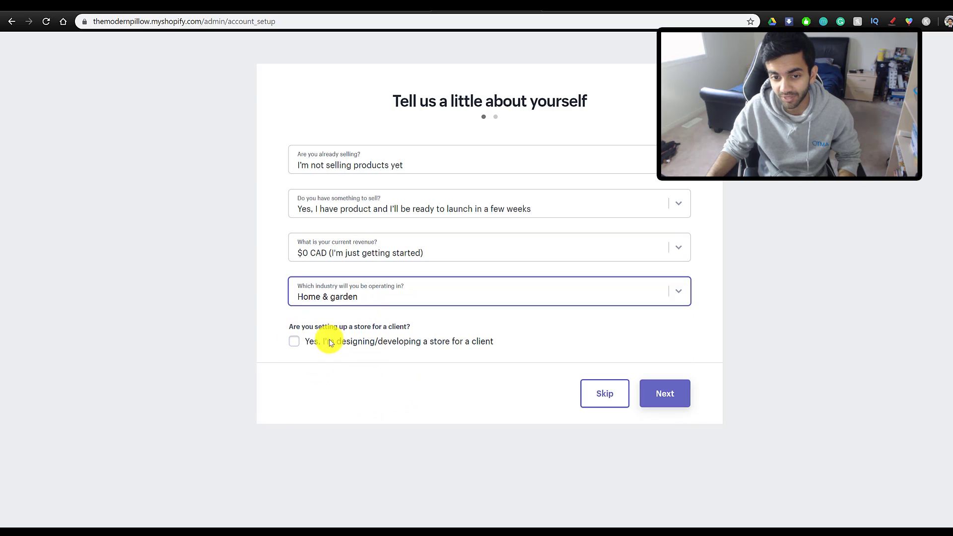
{"action": "left_click", "coordinate": [660, 395]}
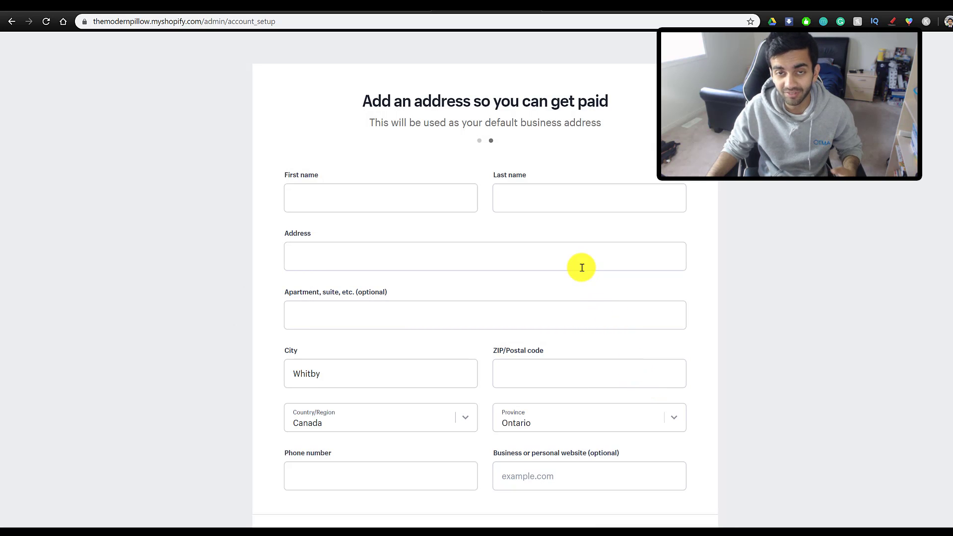
- Scroll through the business address form to review it
{"action": "scroll", "coordinate": [591, 298], "scroll_direction": "down", "scroll_amount": 2}
{"action": "scroll", "coordinate": [603, 348], "scroll_direction": "up", "scroll_amount": 2}
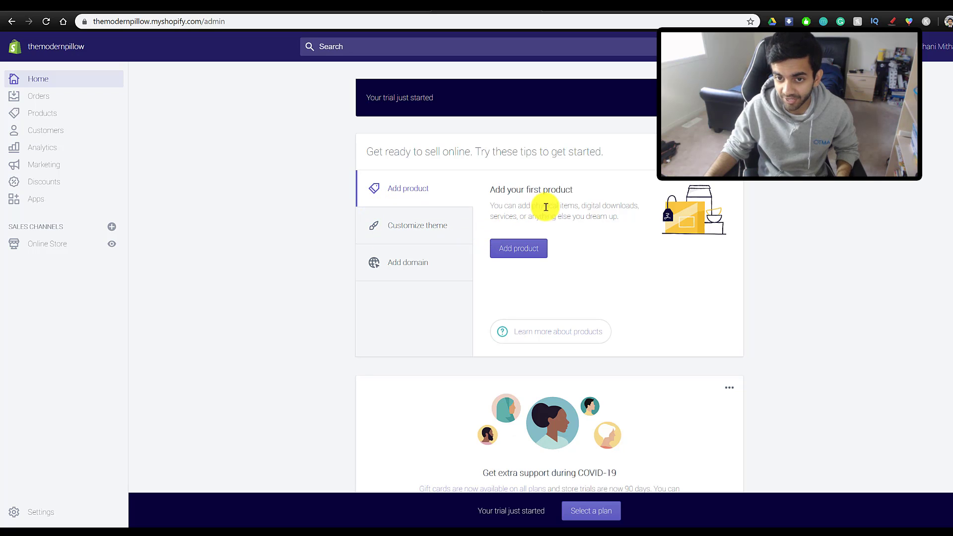
- Open the store's Apps page from the admin sidebar
{"action": "left_click", "coordinate": [46, 204]}
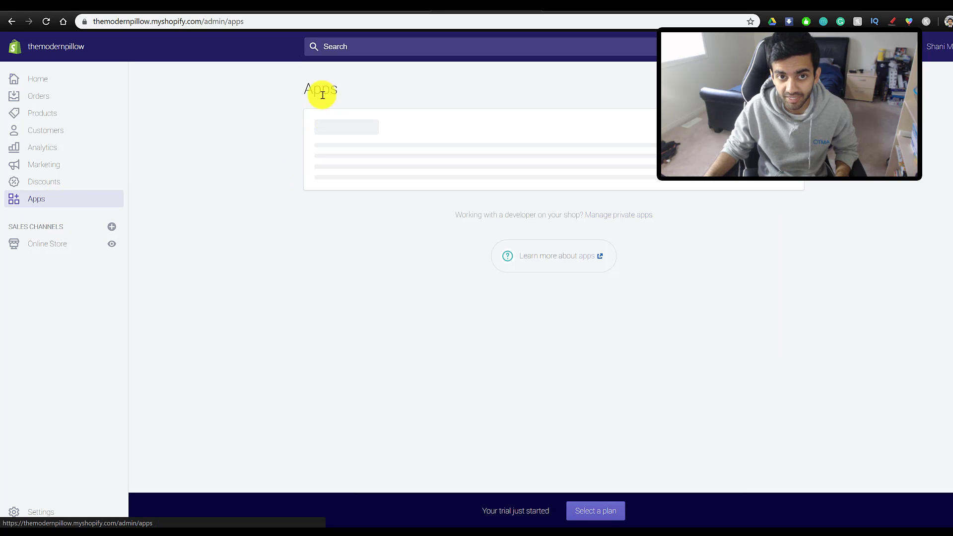
{"action": "left_click_drag", "start_coordinate": [307, 89], "coordinate": [346, 91]}
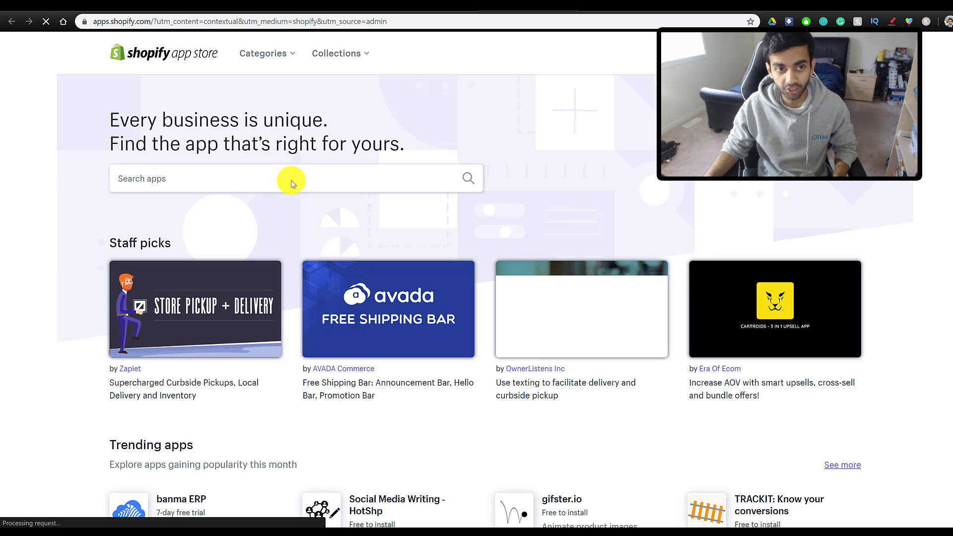
- Search the App Store for spocket and read through the Spocket: US & EU Dropshipping listing
{"action": "left_click", "coordinate": [267, 210]}
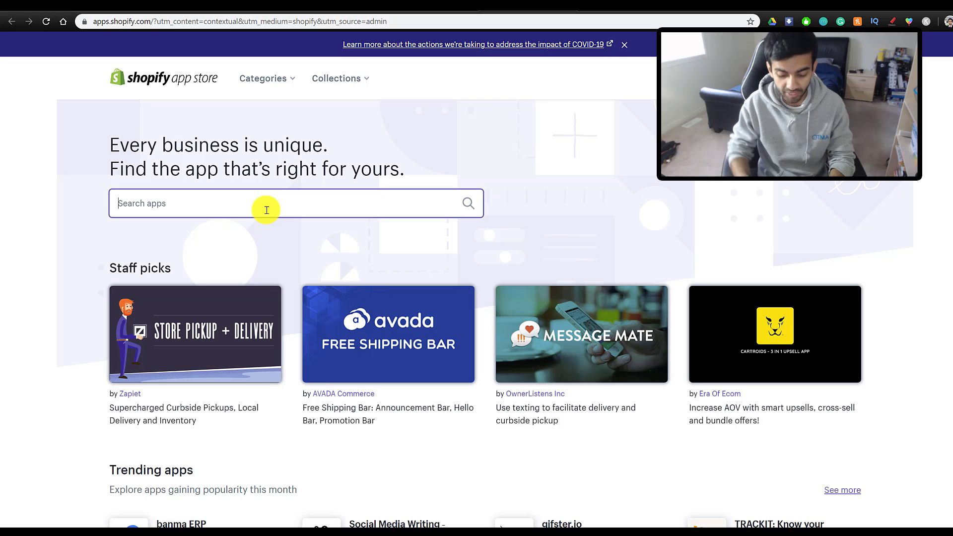
{"action": "type", "text": "spocket"}
{"action": "key", "text": "Return"}
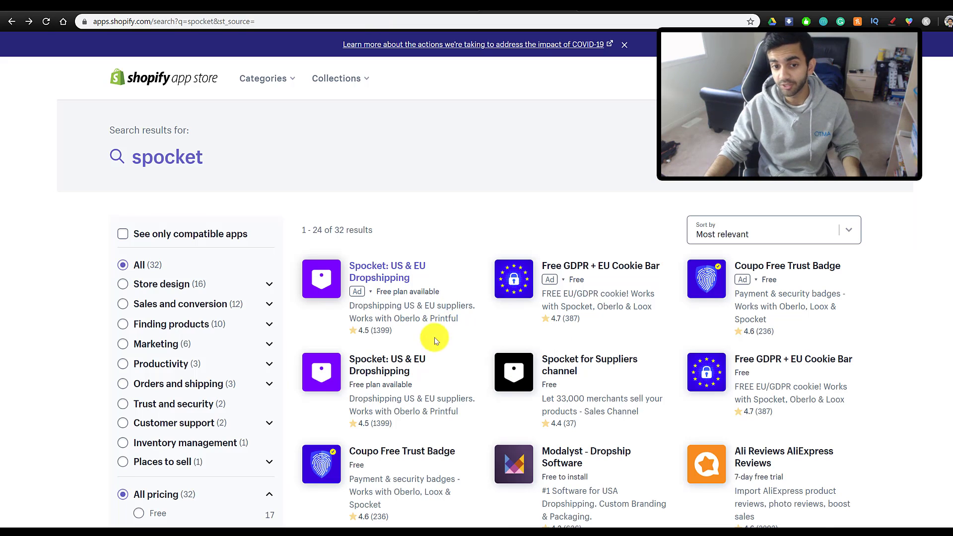
{"action": "left_click", "coordinate": [387, 374]}
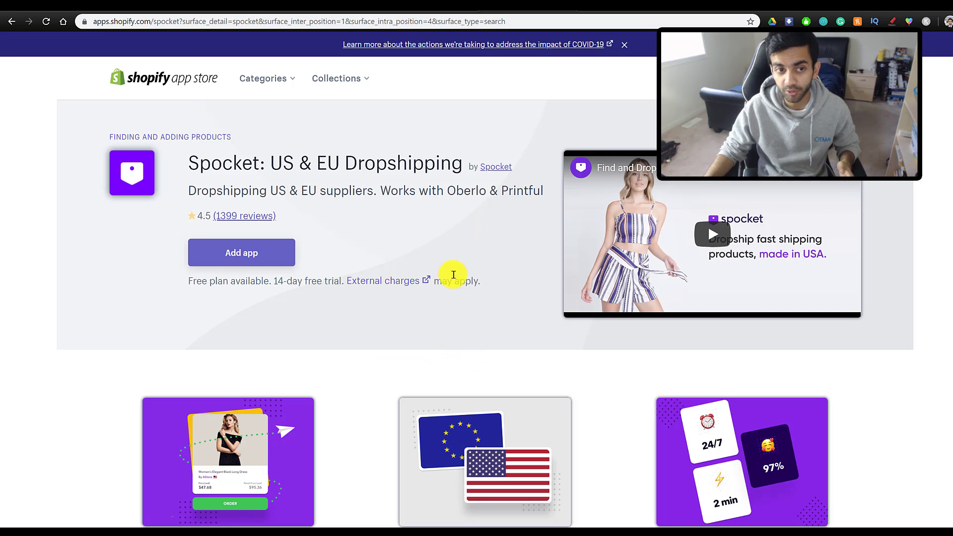
{"action": "scroll", "coordinate": [453, 283], "scroll_direction": "down", "scroll_amount": 2}
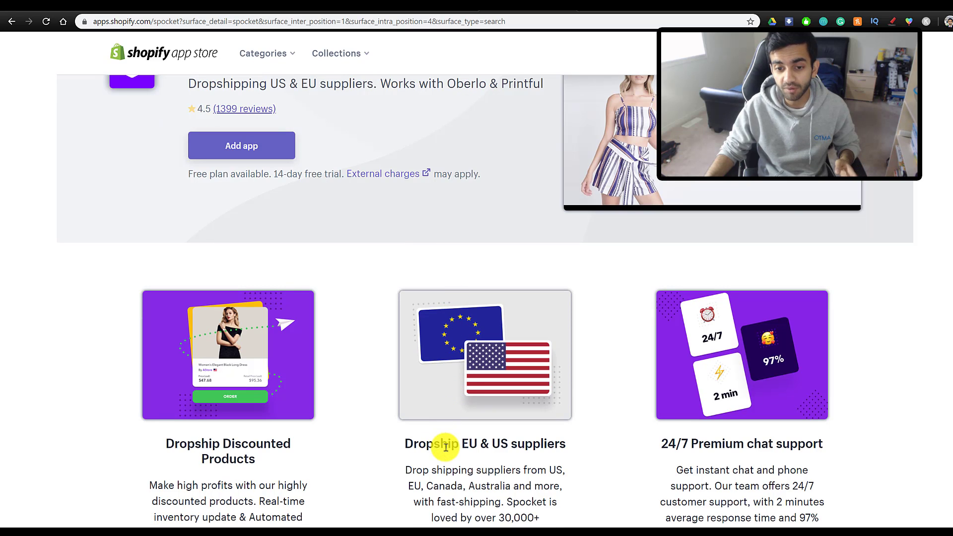
{"action": "scroll", "coordinate": [446, 446], "scroll_direction": "down", "scroll_amount": 2}
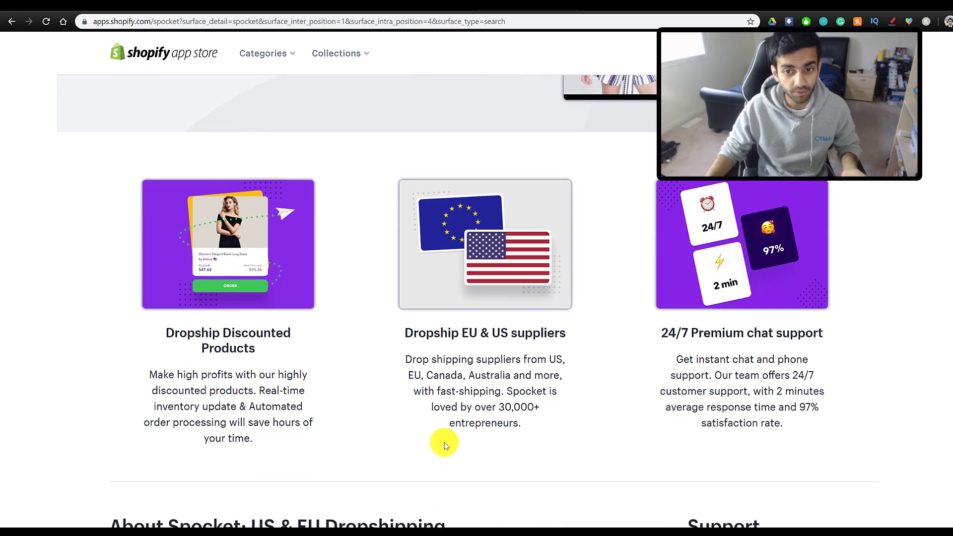
{"action": "scroll", "coordinate": [445, 445], "scroll_direction": "down", "scroll_amount": 2}
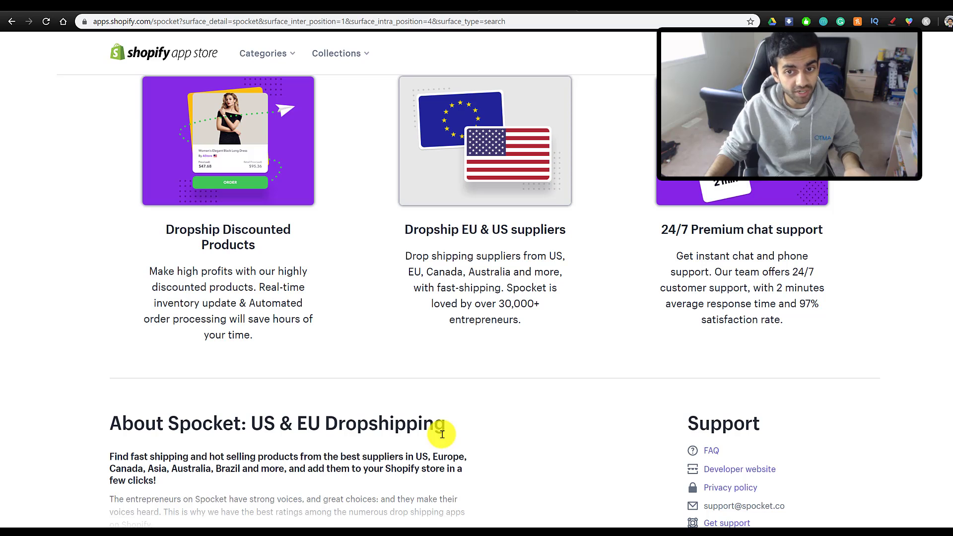
{"action": "scroll", "coordinate": [442, 434], "scroll_direction": "up", "scroll_amount": 2}
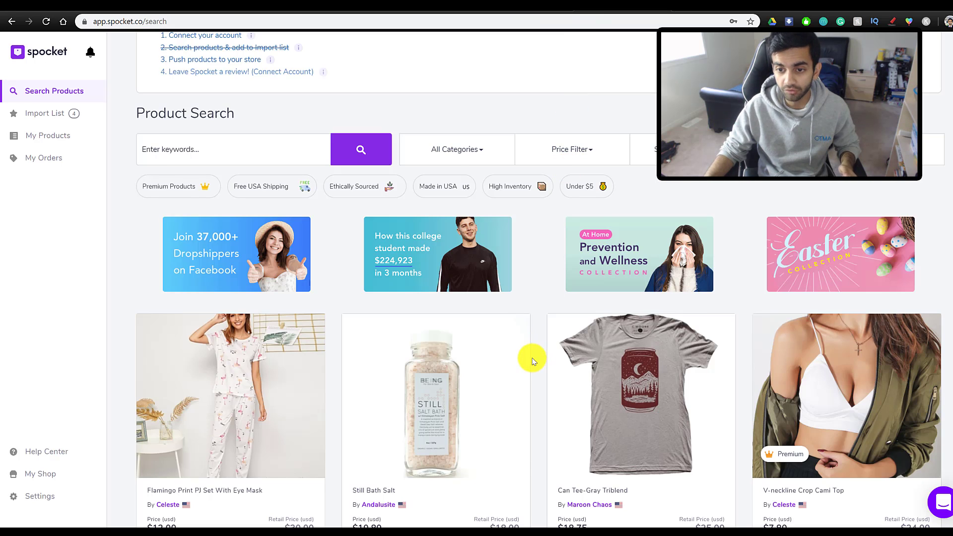
- Add Still Bath Salt from Spocket's product grid to the import list, then return to the App Store listing
{"action": "scroll", "coordinate": [521, 298], "scroll_direction": "down", "scroll_amount": 4}
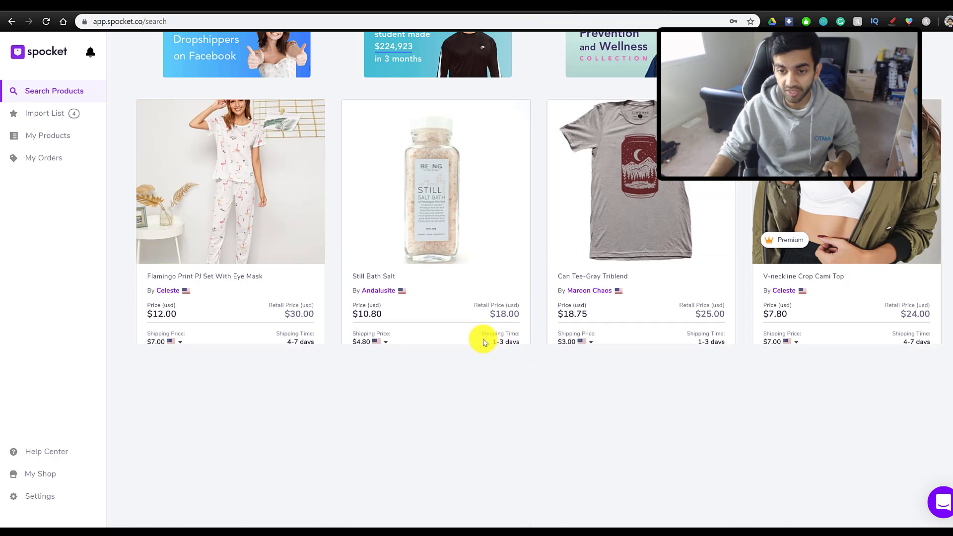
{"action": "scroll", "coordinate": [457, 326], "scroll_direction": "down", "scroll_amount": 3}
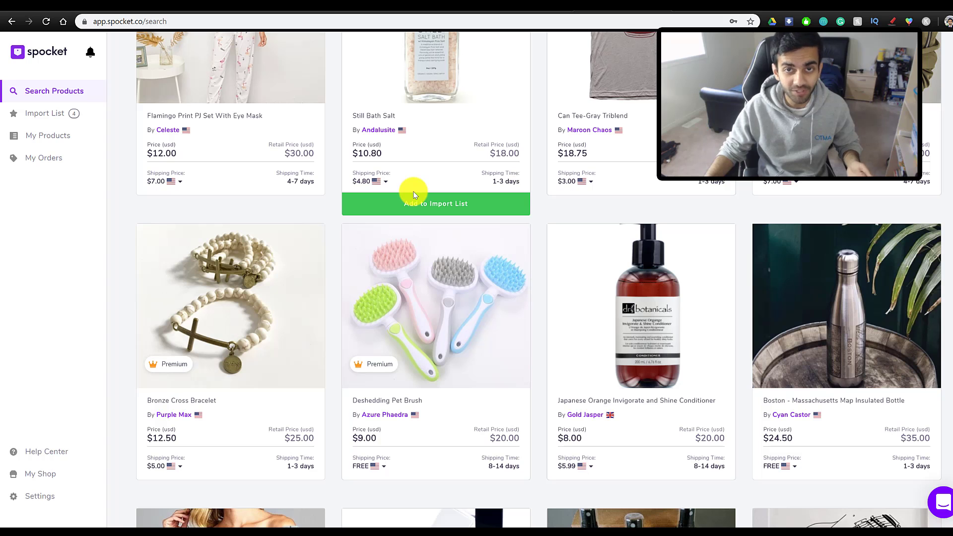
{"action": "left_click", "coordinate": [413, 193]}
{"action": "scroll", "coordinate": [403, 324], "scroll_direction": "up", "scroll_amount": 4}
{"action": "mouse_move", "coordinate": [404, 324]}
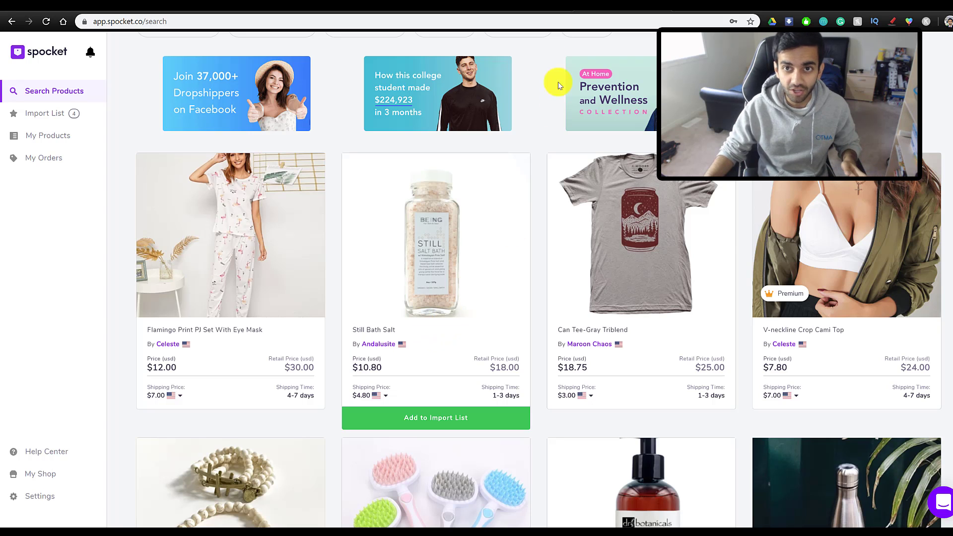
{"action": "left_click", "coordinate": [541, 7]}
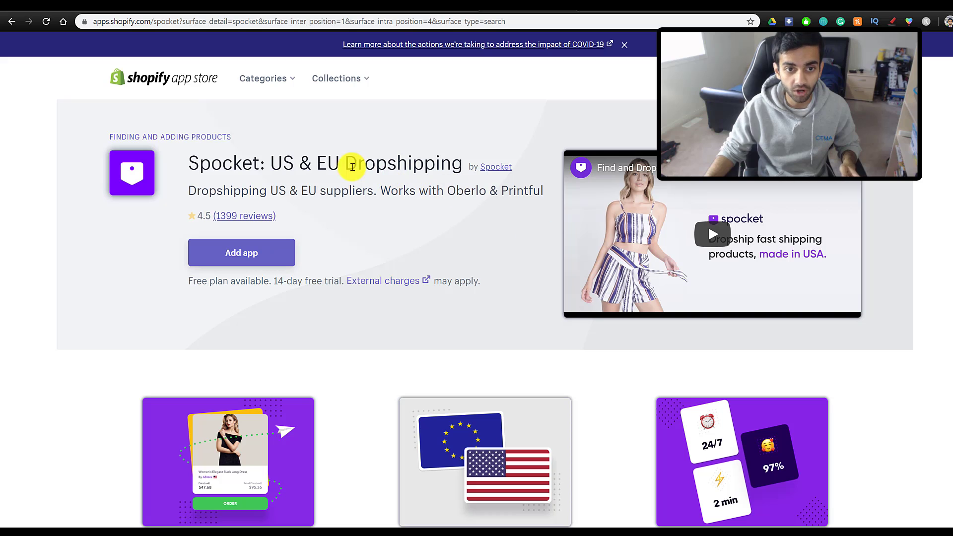
- Add the Spocket app to the store from its App Store listing
{"action": "left_click", "coordinate": [239, 255]}
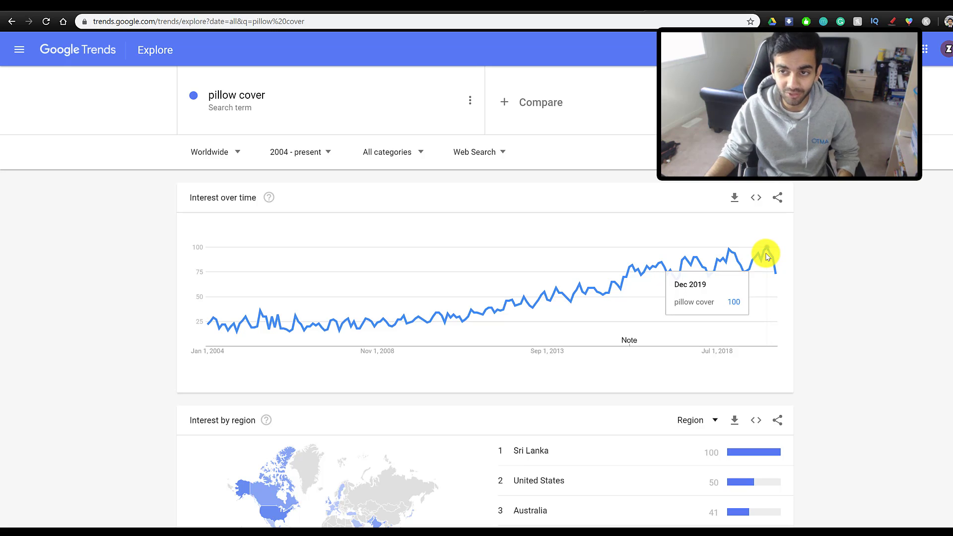
- Browse Etsy's galaxy pillow cover listings and prices, then go to Spocket's product search
{"action": "left_click", "coordinate": [793, 8]}
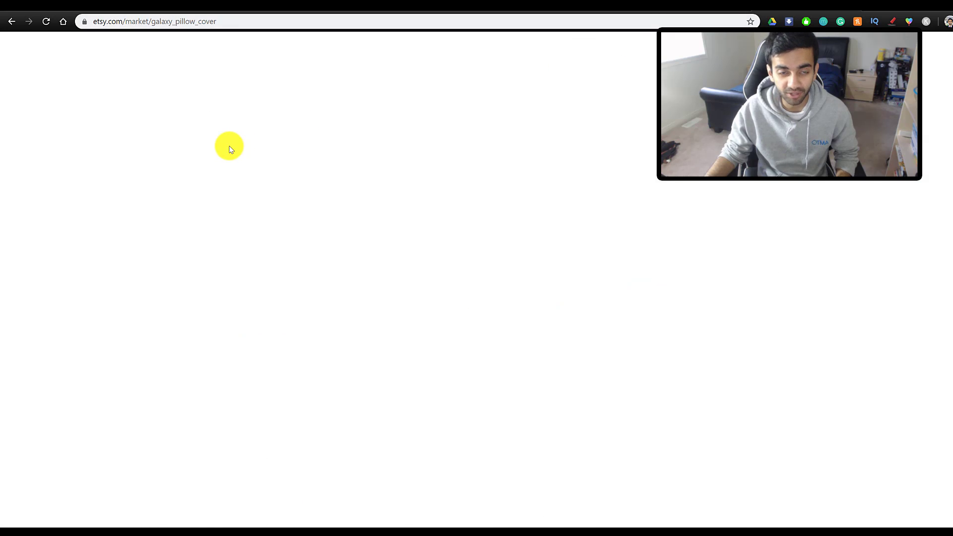
{"action": "scroll", "coordinate": [362, 391], "scroll_direction": "down", "scroll_amount": 1}
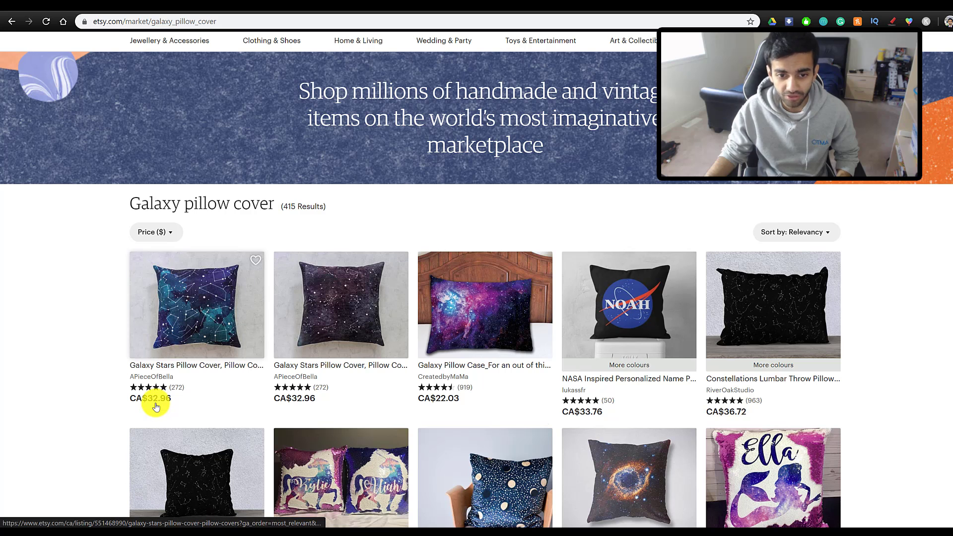
{"action": "scroll", "coordinate": [181, 406], "scroll_direction": "down", "scroll_amount": 2}
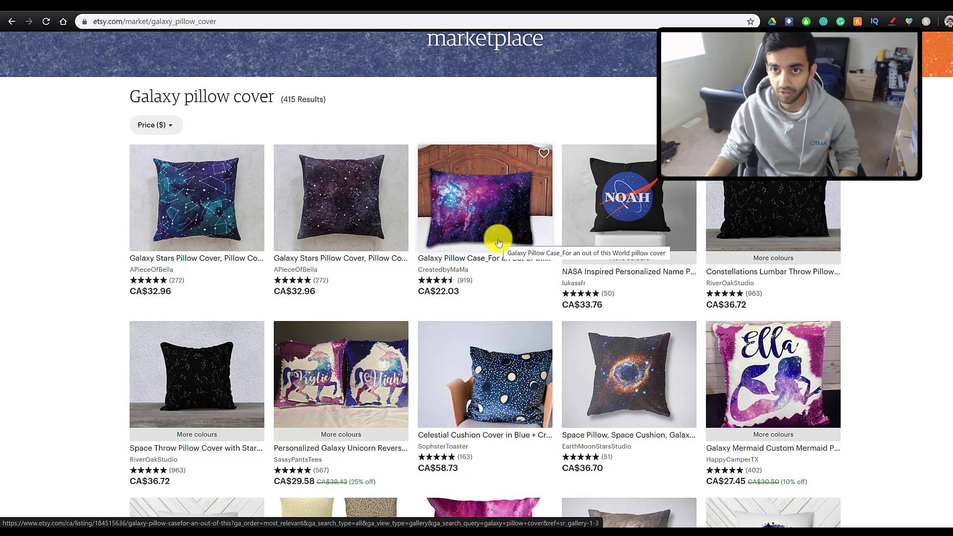
{"action": "left_click", "coordinate": [602, 3]}
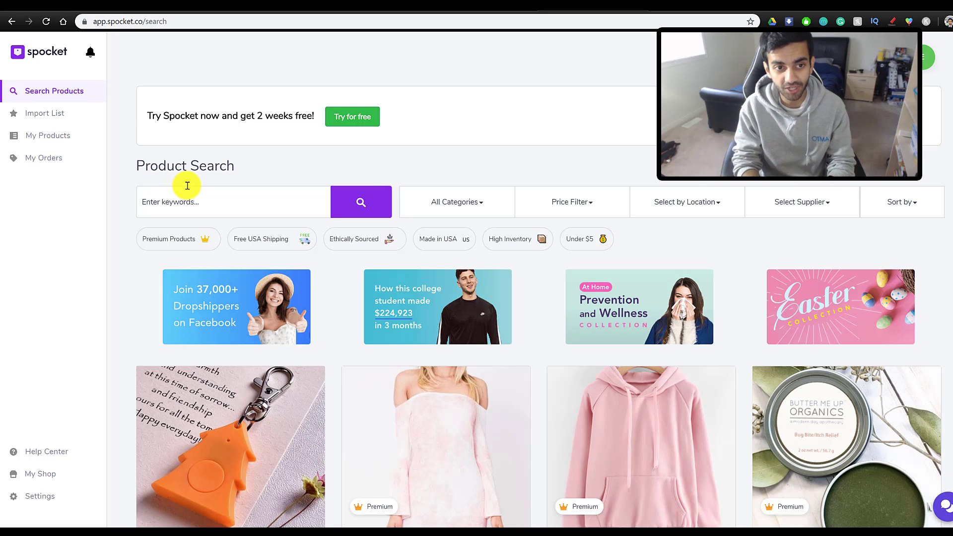
- Search Spocket for 'pillow cover' and open the Blue Green Galaxy Pillow Cover details
{"action": "left_click", "coordinate": [187, 186]}
{"action": "type", "text": "pillow cov"}
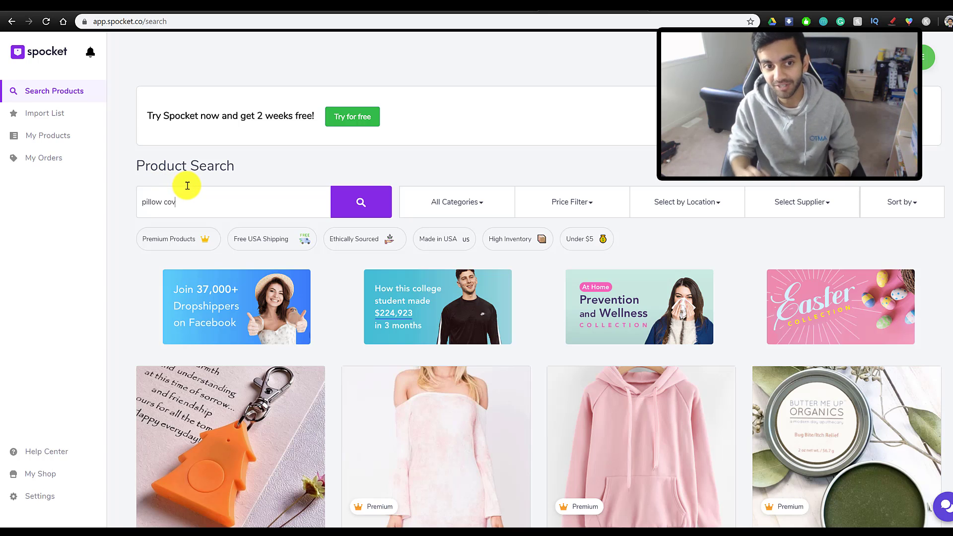
{"action": "type", "text": "er"}
{"action": "key", "text": "Return"}
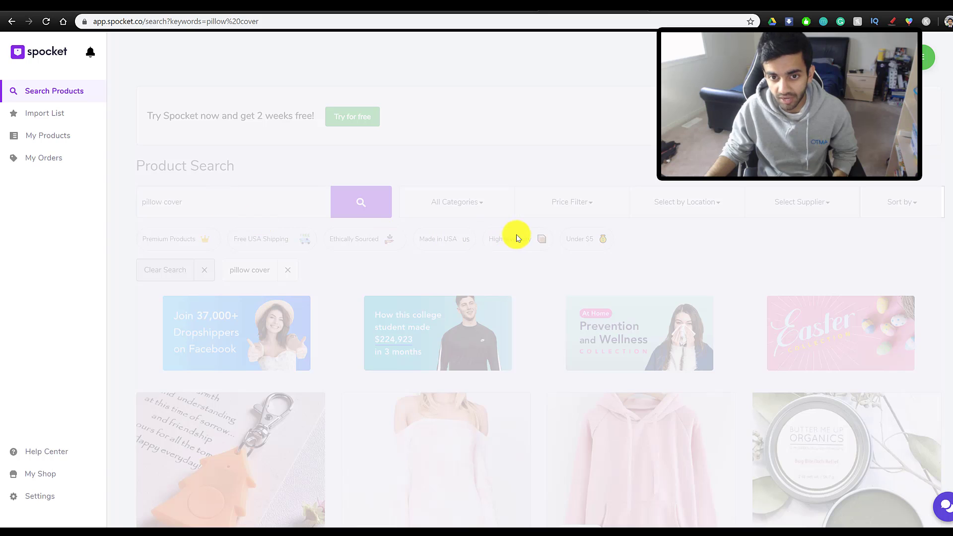
{"action": "scroll", "coordinate": [554, 377], "scroll_direction": "down", "scroll_amount": 2}
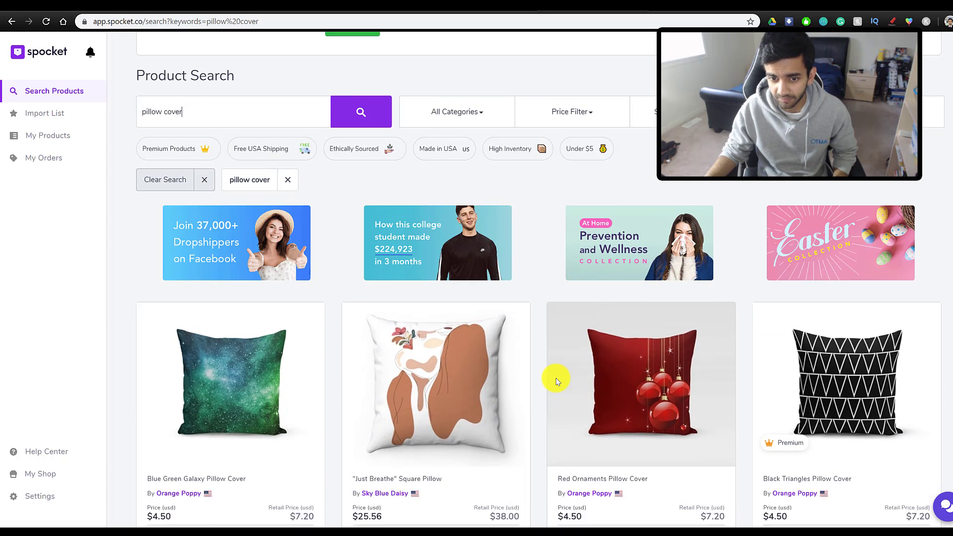
{"action": "scroll", "coordinate": [557, 381], "scroll_direction": "down", "scroll_amount": 8}
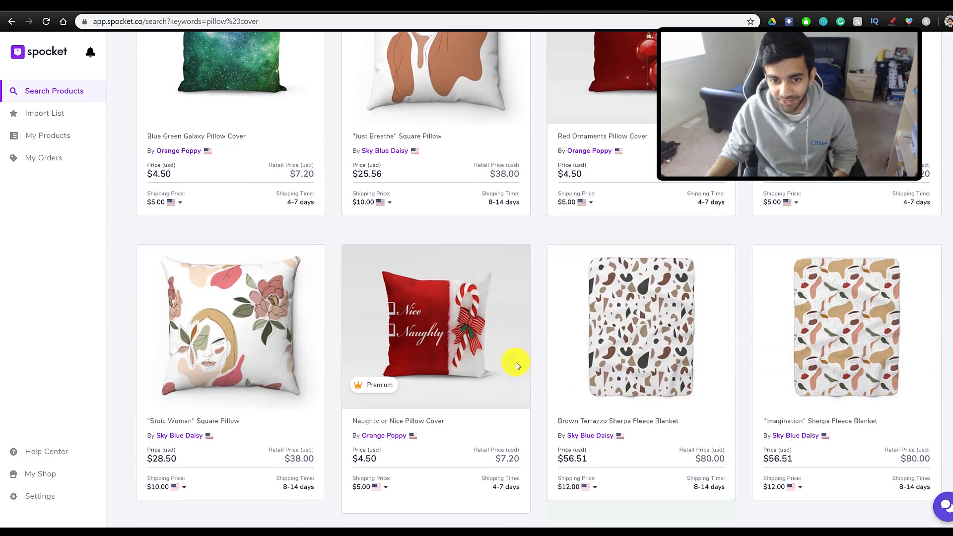
{"action": "scroll", "coordinate": [541, 382], "scroll_direction": "down", "scroll_amount": 8}
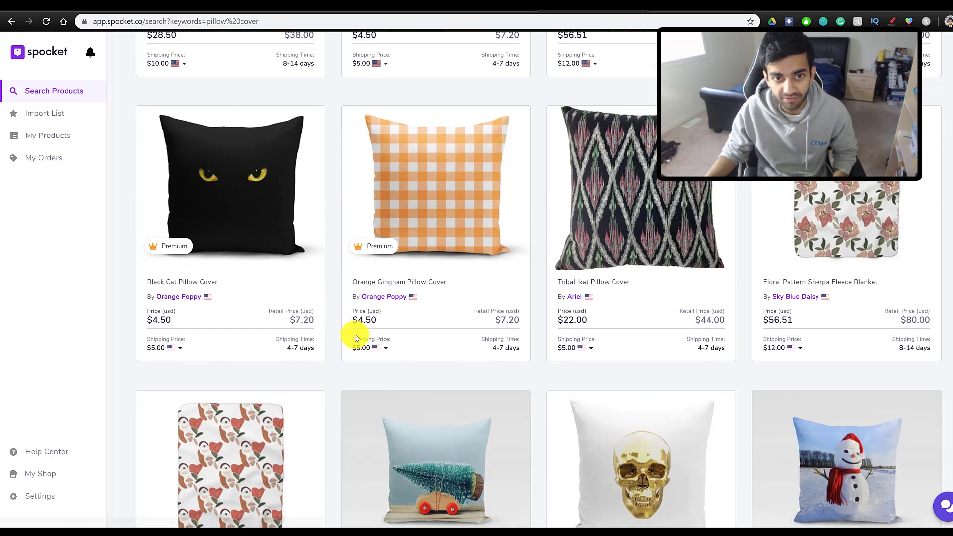
{"action": "scroll", "coordinate": [308, 341], "scroll_direction": "up", "scroll_amount": 5}
{"action": "scroll", "coordinate": [368, 287], "scroll_direction": "up", "scroll_amount": 6}
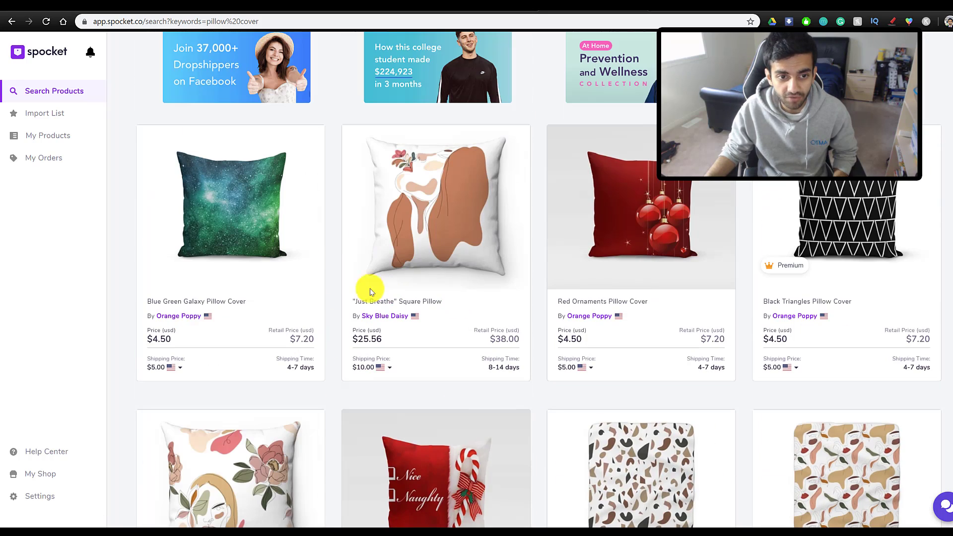
{"action": "left_click", "coordinate": [210, 232]}
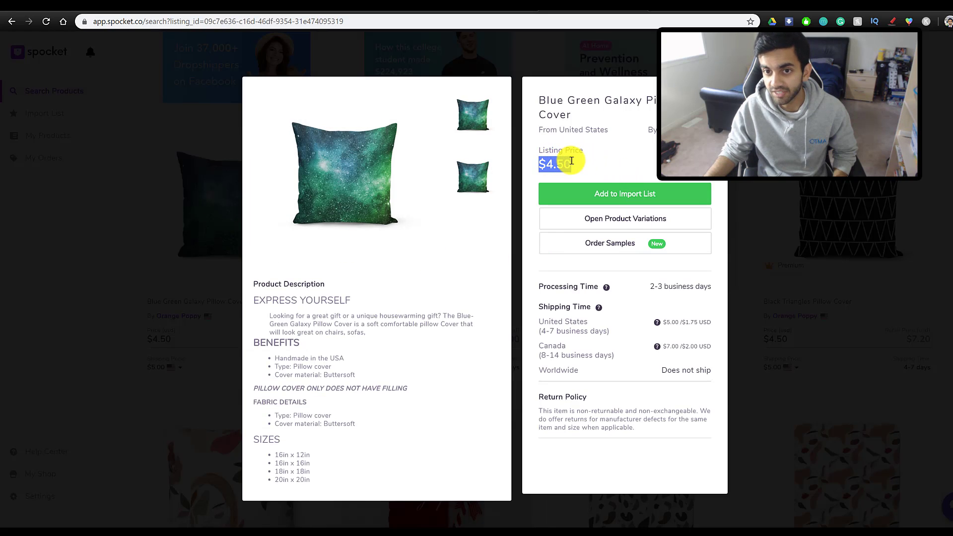
- Check the galaxy cover's US and Canada shipping times, add it to the import list, and close it
{"action": "left_click", "coordinate": [544, 162]}
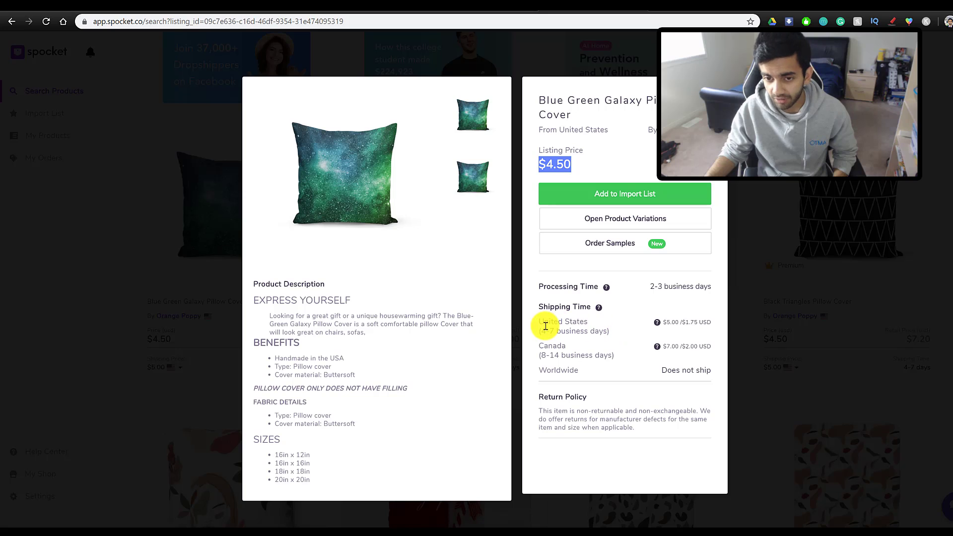
{"action": "left_click_drag", "start_coordinate": [541, 331], "coordinate": [588, 353]}
{"action": "left_click", "coordinate": [592, 347]}
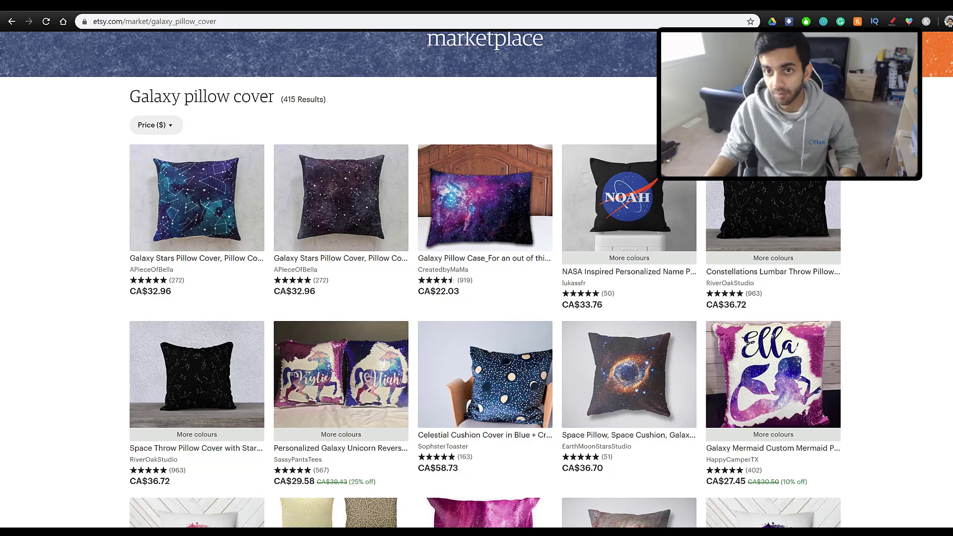
{"action": "left_click", "coordinate": [581, 8]}
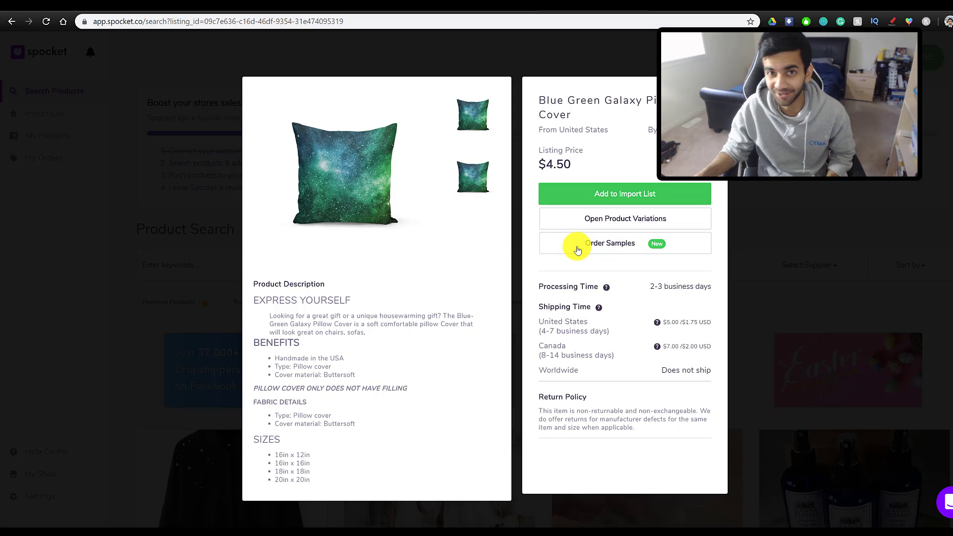
{"action": "left_click", "coordinate": [580, 194]}
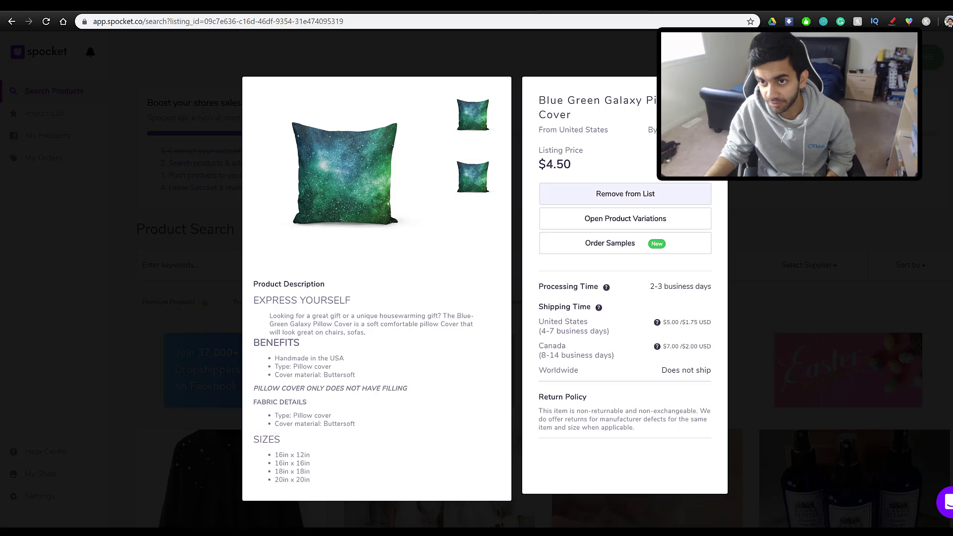
{"action": "left_click", "coordinate": [208, 288]}
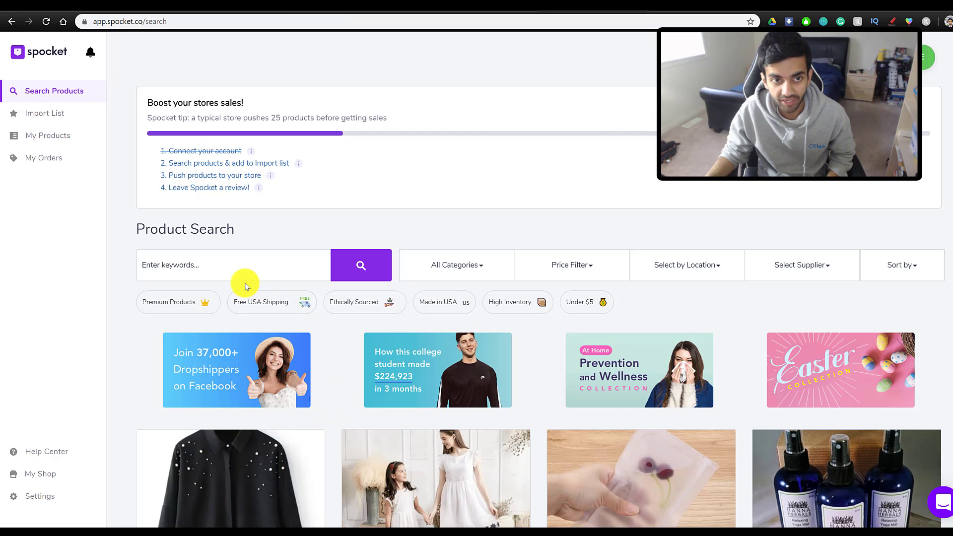
- Search Spocket for 'pillow cover' and add the Black Triangles cover to the import list
{"action": "left_click", "coordinate": [230, 258]}
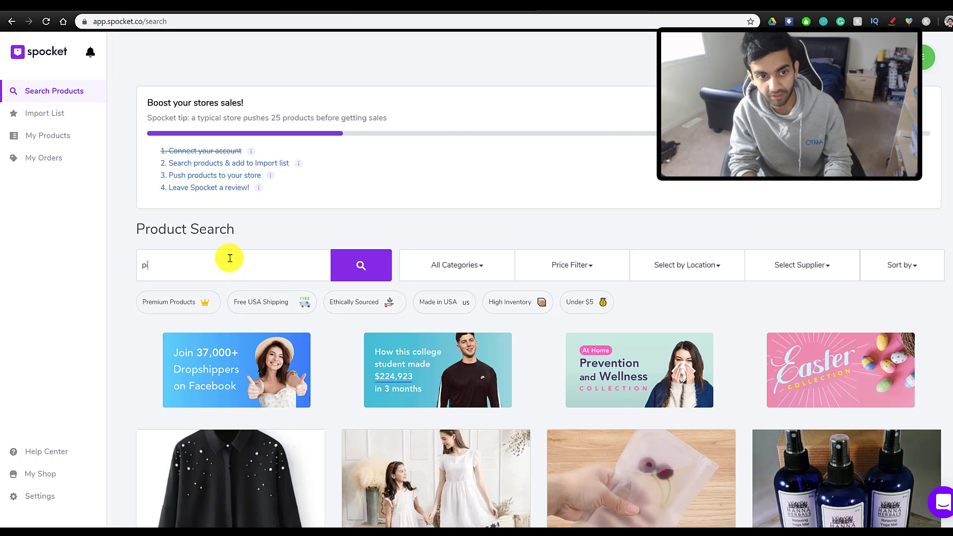
{"action": "type", "text": "pillow cover"}
{"action": "key", "text": "Return"}
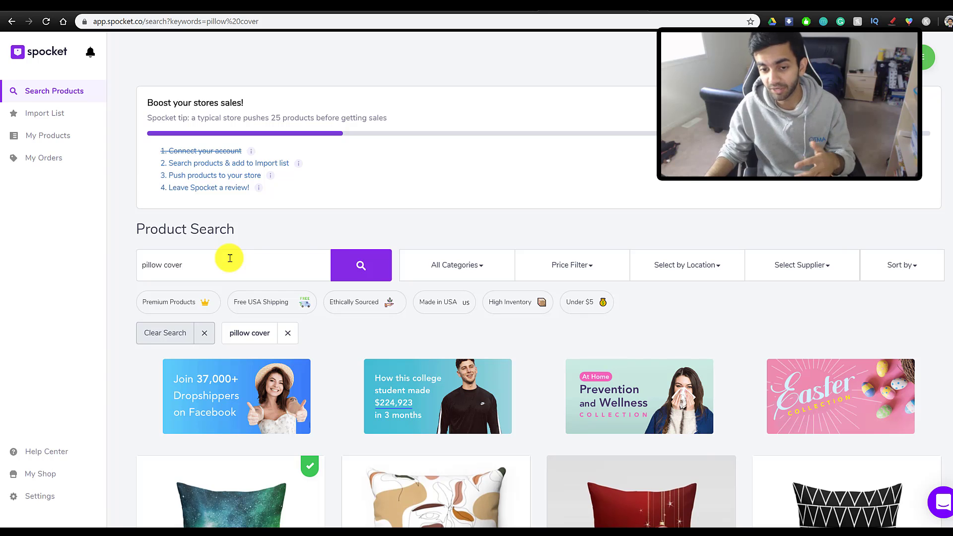
{"action": "scroll", "coordinate": [387, 341], "scroll_direction": "down", "scroll_amount": 3}
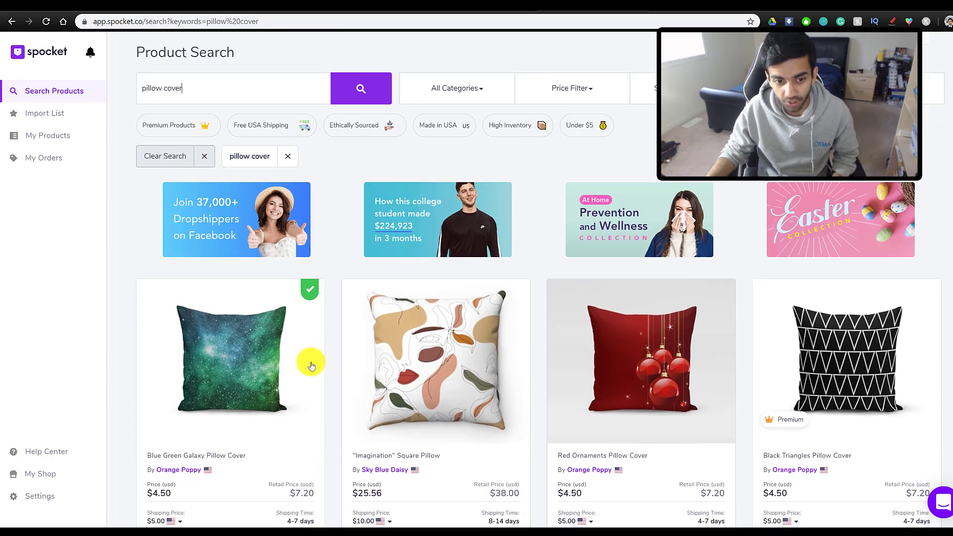
{"action": "scroll", "coordinate": [311, 366], "scroll_direction": "down", "scroll_amount": 1}
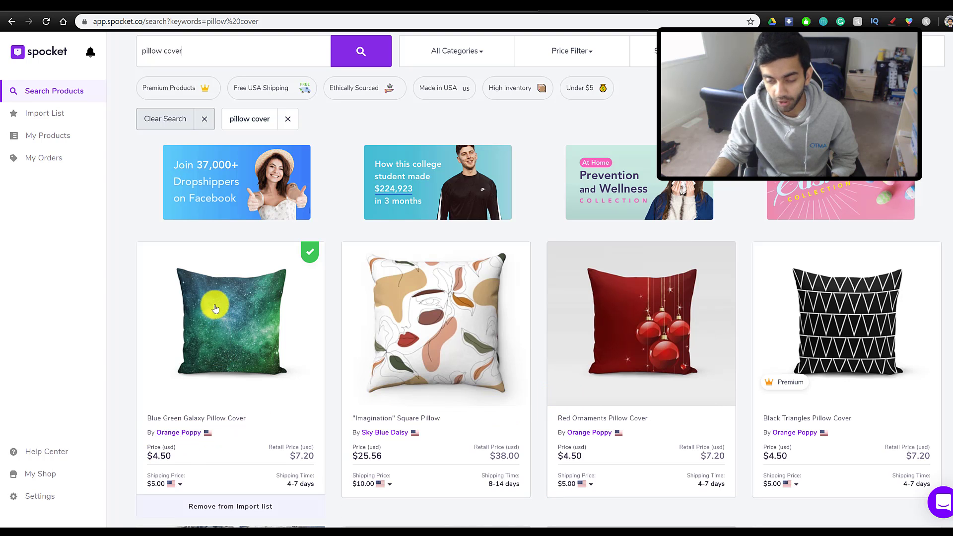
{"action": "scroll", "coordinate": [799, 408], "scroll_direction": "down", "scroll_amount": 3}
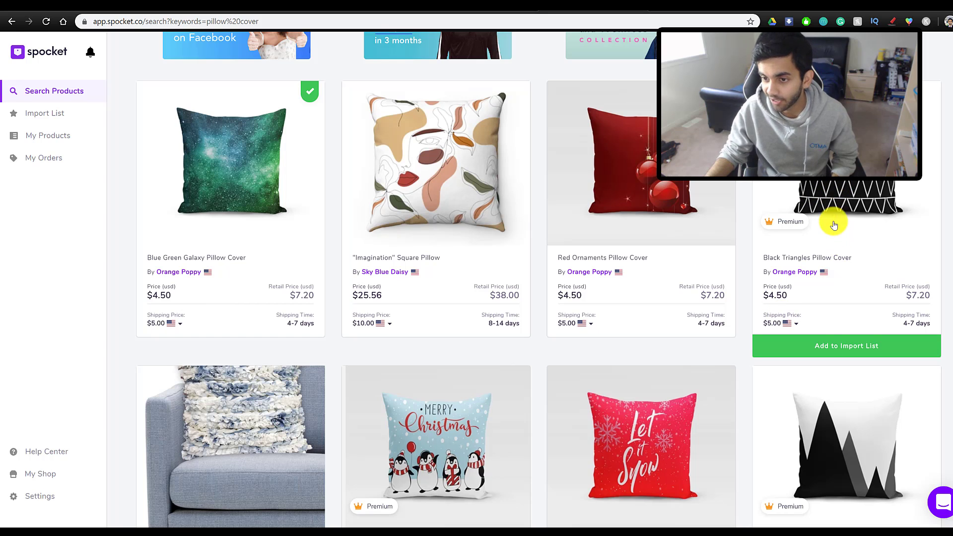
{"action": "left_click", "coordinate": [810, 352]}
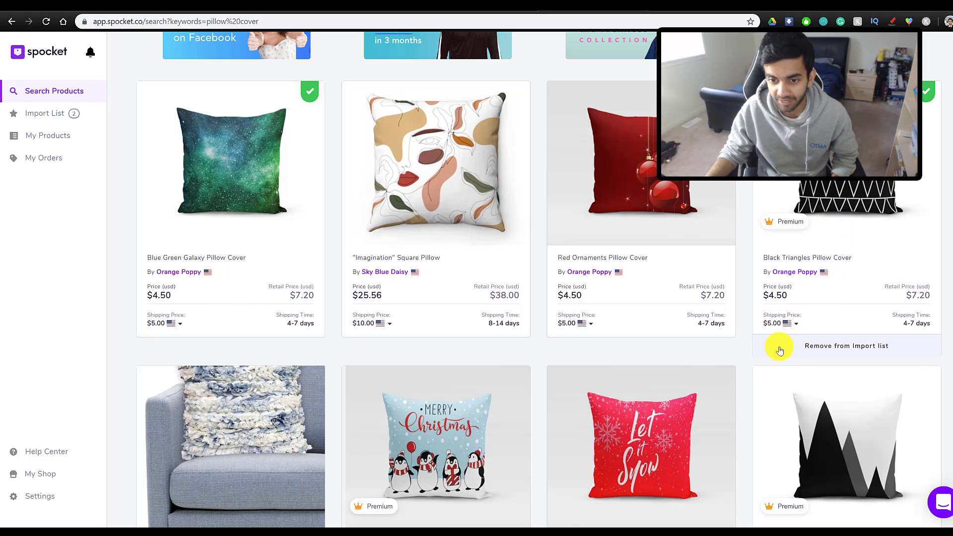
- Add the Modern Mountains and Milky Way covers, then view the four-product import list
{"action": "scroll", "coordinate": [490, 390], "scroll_direction": "down", "scroll_amount": 3}
{"action": "scroll", "coordinate": [413, 385], "scroll_direction": "down", "scroll_amount": 2}
{"action": "scroll", "coordinate": [412, 385], "scroll_direction": "down", "scroll_amount": 2}
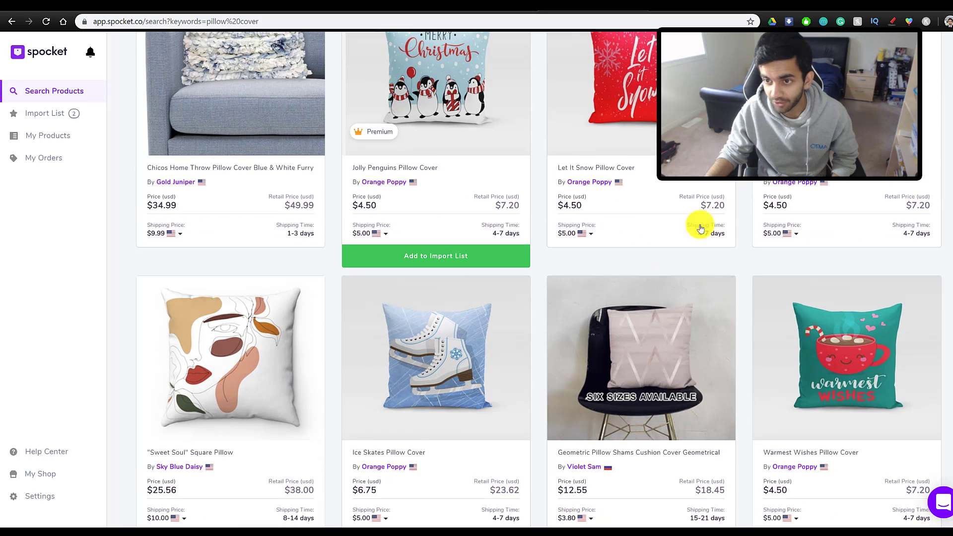
{"action": "left_click", "coordinate": [820, 257]}
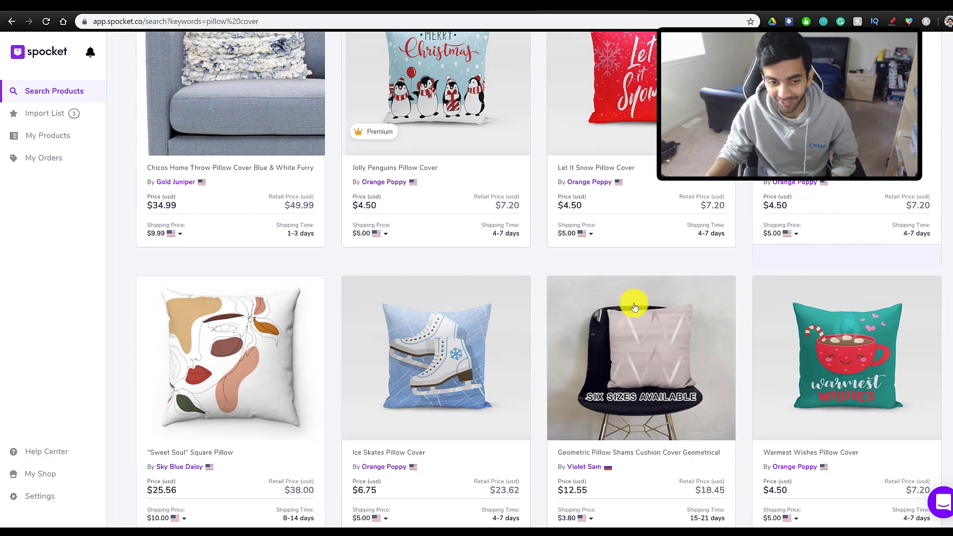
{"action": "scroll", "coordinate": [300, 304], "scroll_direction": "down", "scroll_amount": 4}
{"action": "scroll", "coordinate": [303, 303], "scroll_direction": "down", "scroll_amount": 2}
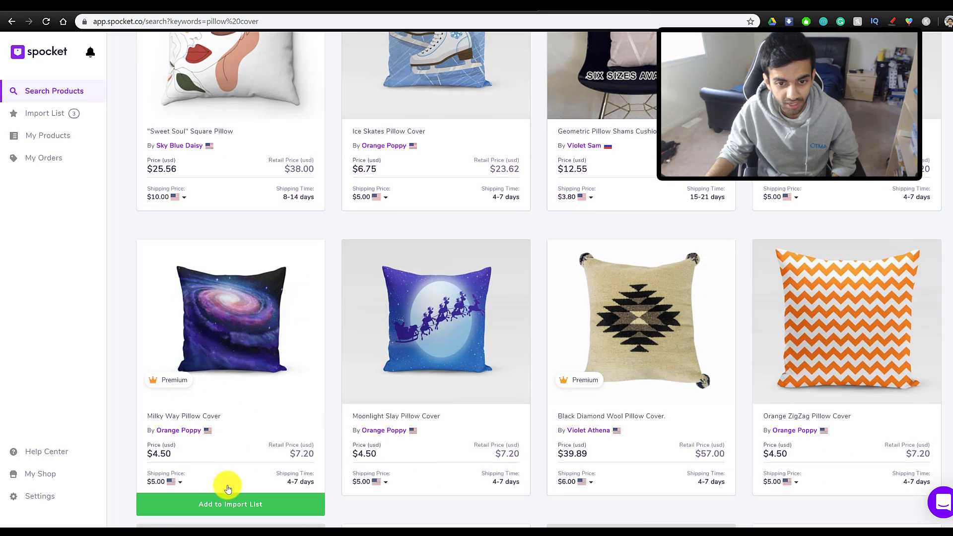
{"action": "scroll", "coordinate": [226, 482], "scroll_direction": "down", "scroll_amount": 1}
{"action": "left_click", "coordinate": [224, 452]}
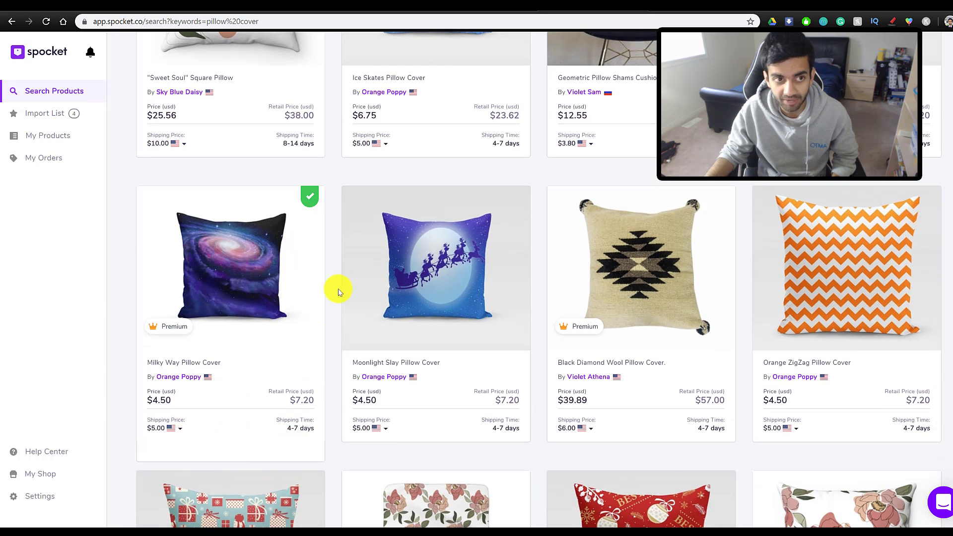
{"action": "scroll", "coordinate": [105, 139], "scroll_direction": "up", "scroll_amount": 3}
{"action": "scroll", "coordinate": [104, 140], "scroll_direction": "up", "scroll_amount": 1}
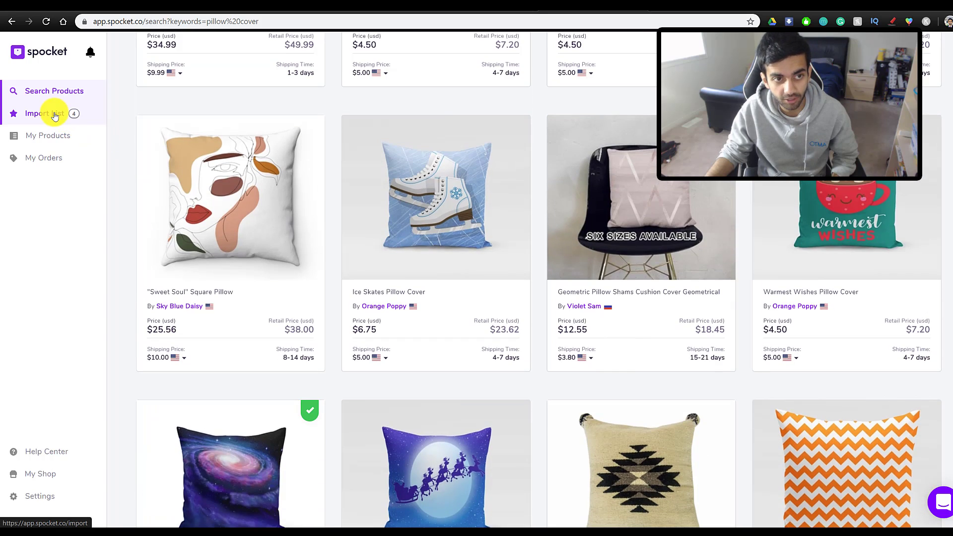
{"action": "left_click", "coordinate": [54, 115]}
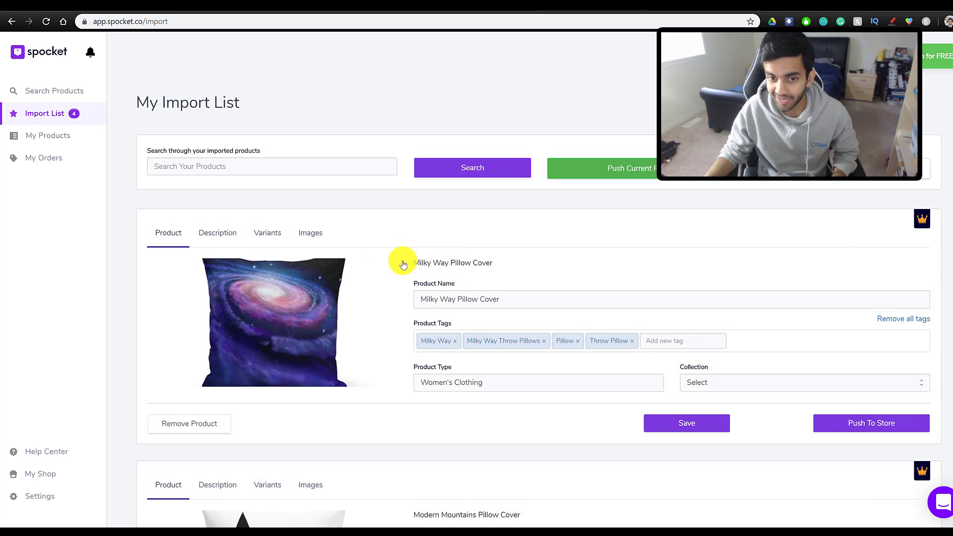
- Replace the Milky Way cover's product type 'Women's Clothing' with 'Pillow Cover' and show its description
{"action": "scroll", "coordinate": [489, 310], "scroll_direction": "down", "scroll_amount": 14}
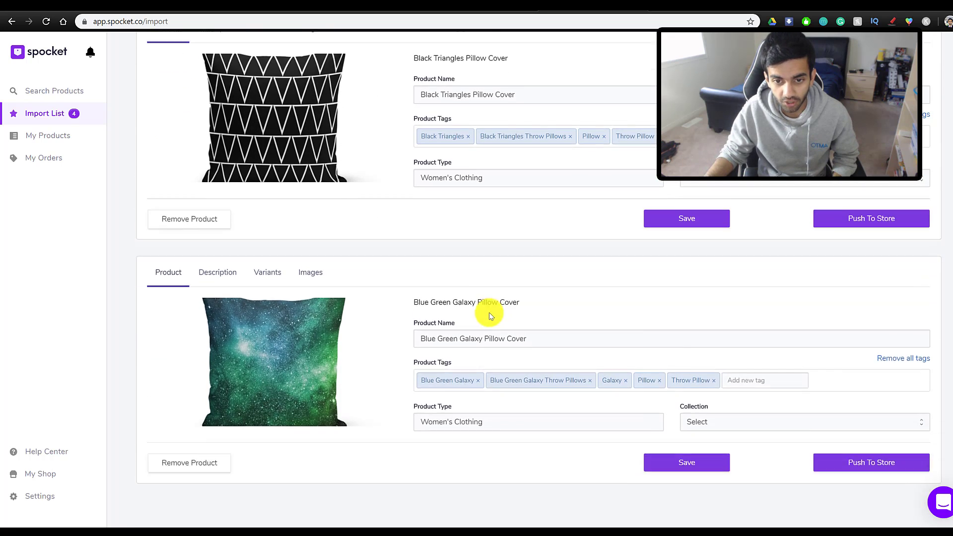
{"action": "scroll", "coordinate": [442, 366], "scroll_direction": "up", "scroll_amount": 13}
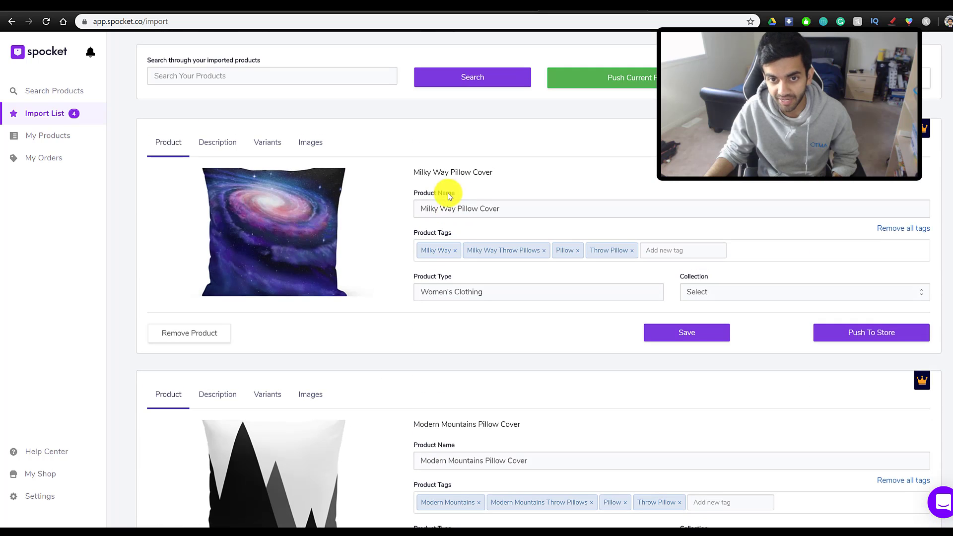
{"action": "left_click_drag", "start_coordinate": [420, 208], "coordinate": [531, 206]}
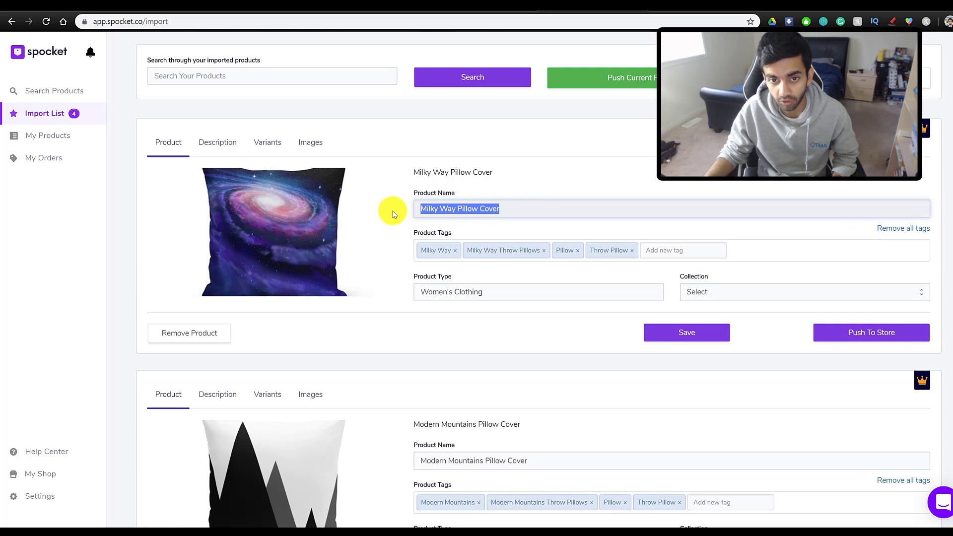
{"action": "scroll", "coordinate": [454, 250], "scroll_direction": "down", "scroll_amount": 5}
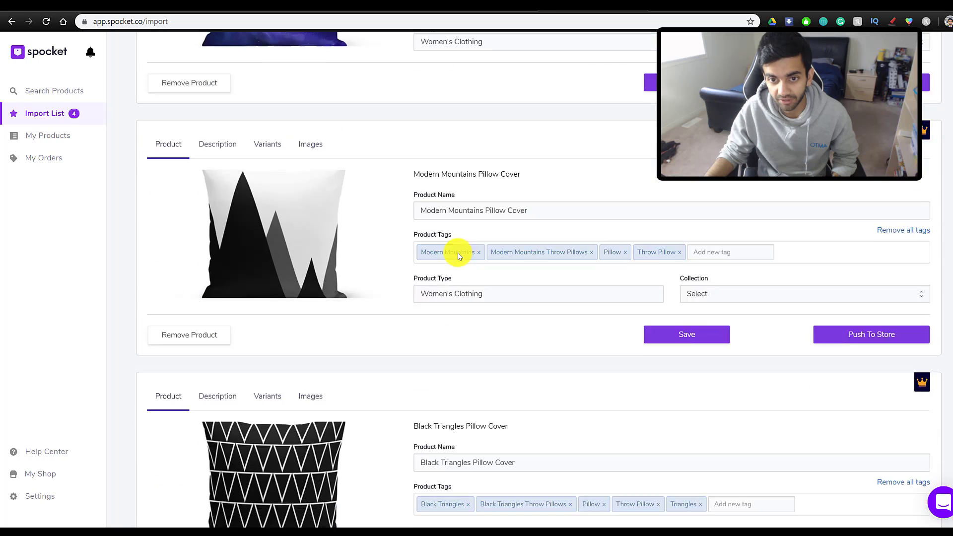
{"action": "scroll", "coordinate": [456, 238], "scroll_direction": "up", "scroll_amount": 4}
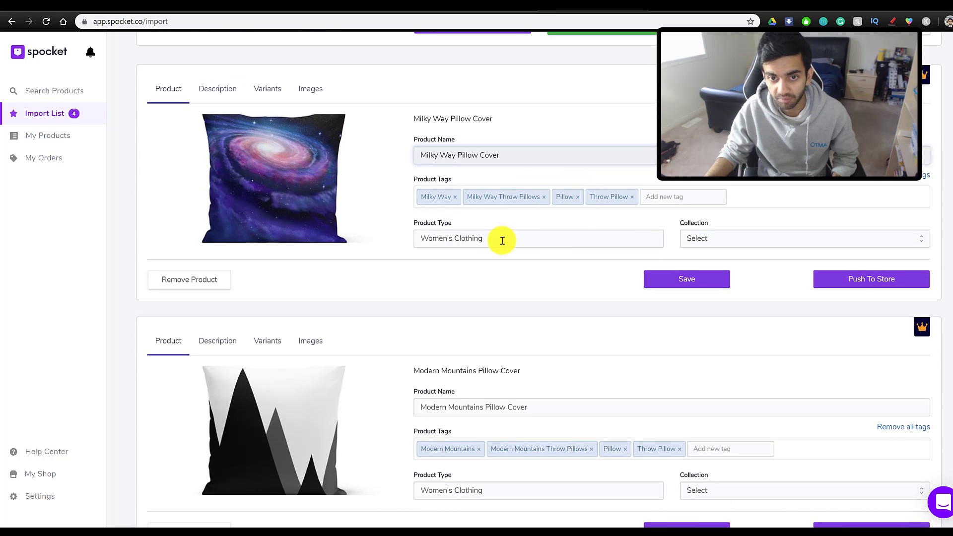
{"action": "left_click_drag", "start_coordinate": [503, 240], "coordinate": [362, 241]}
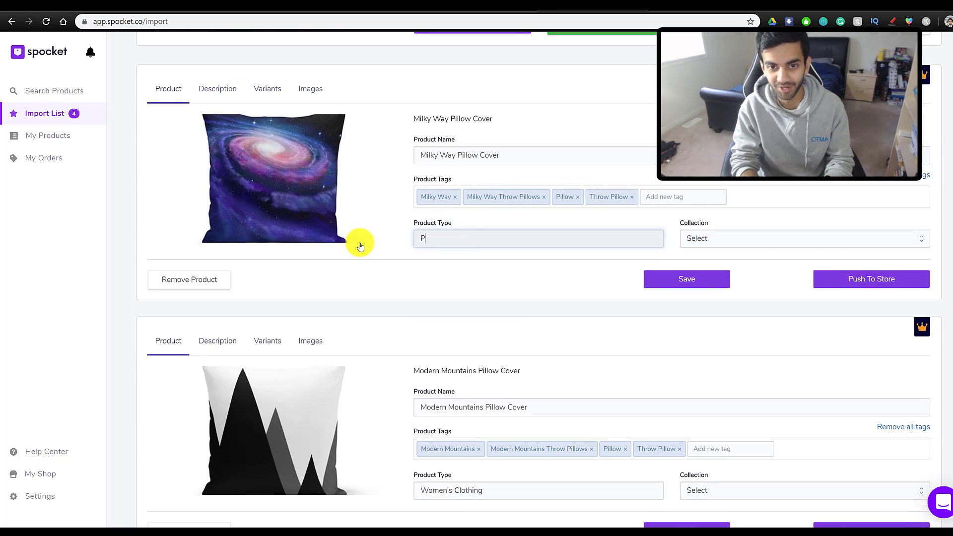
{"action": "type", "text": "Pillow Cover"}
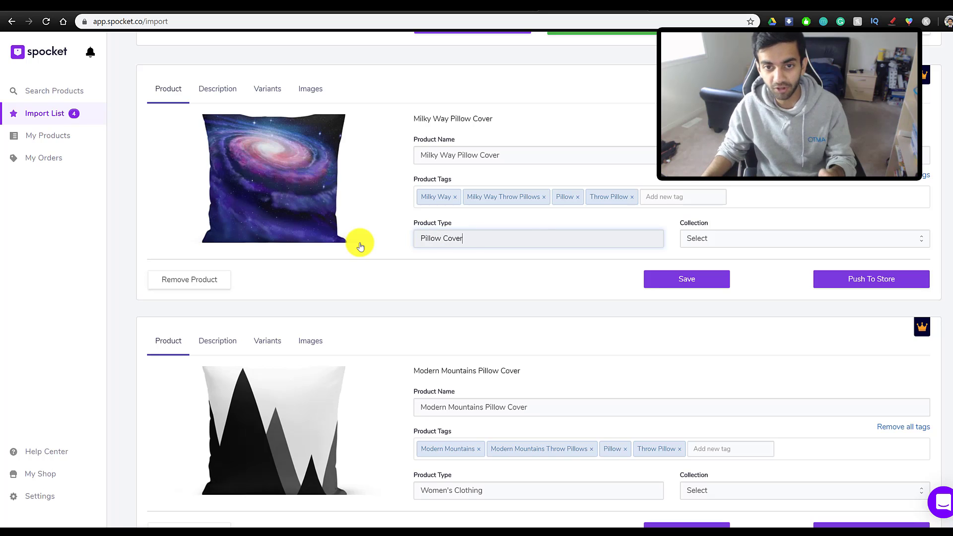
{"action": "key", "text": "ctrl+minus"}
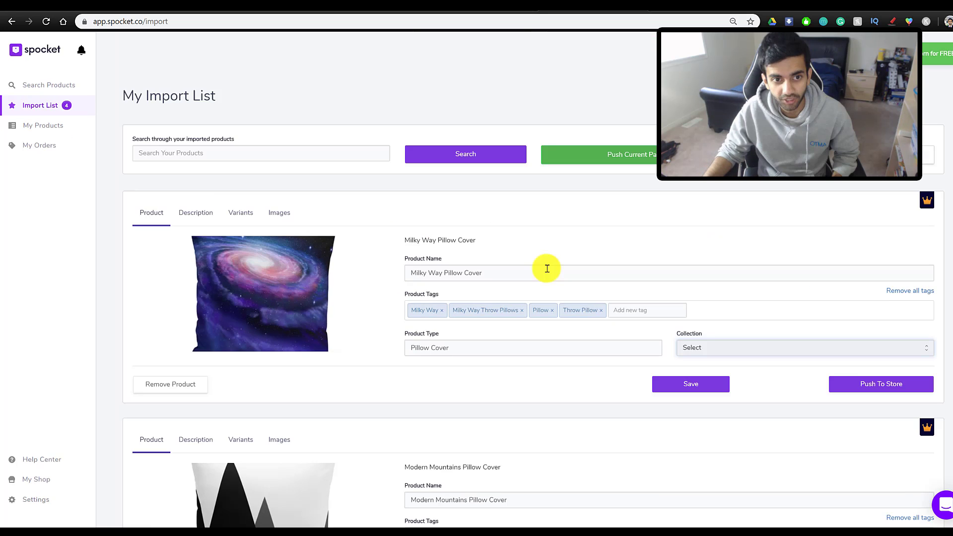
{"action": "left_click", "coordinate": [194, 212]}
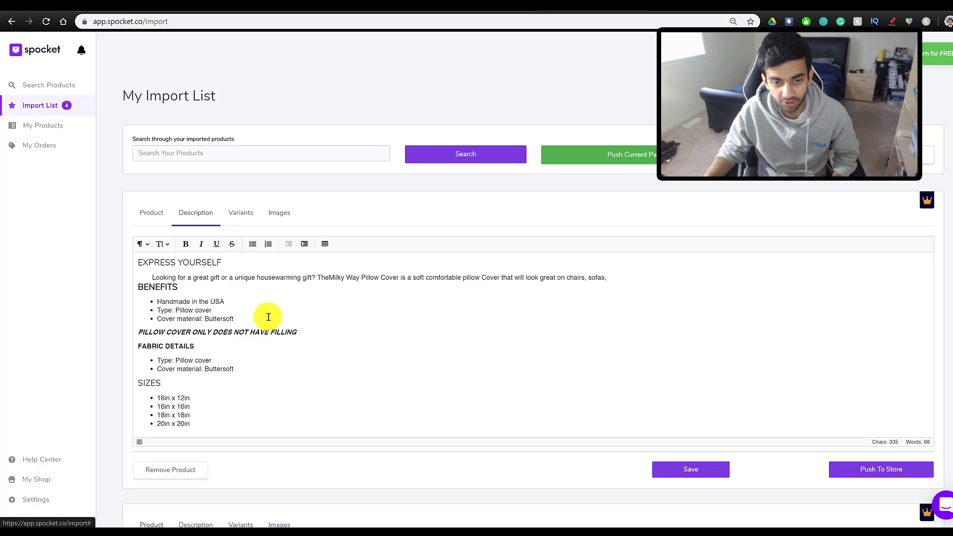
- On the Variants tab, set the four sizes' sales prices to 25, 25, 30 and 30
{"action": "left_click", "coordinate": [242, 212]}
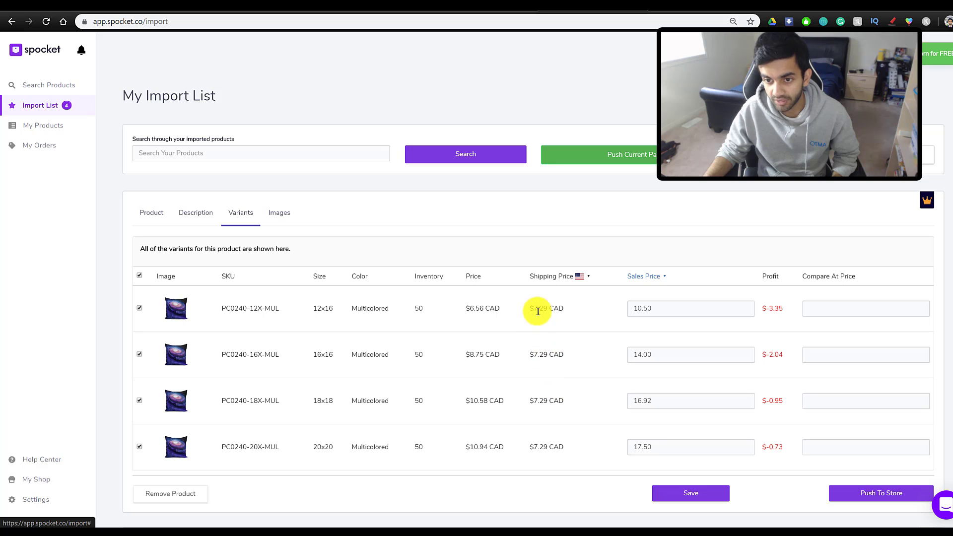
{"action": "left_click_drag", "start_coordinate": [532, 309], "coordinate": [566, 313]}
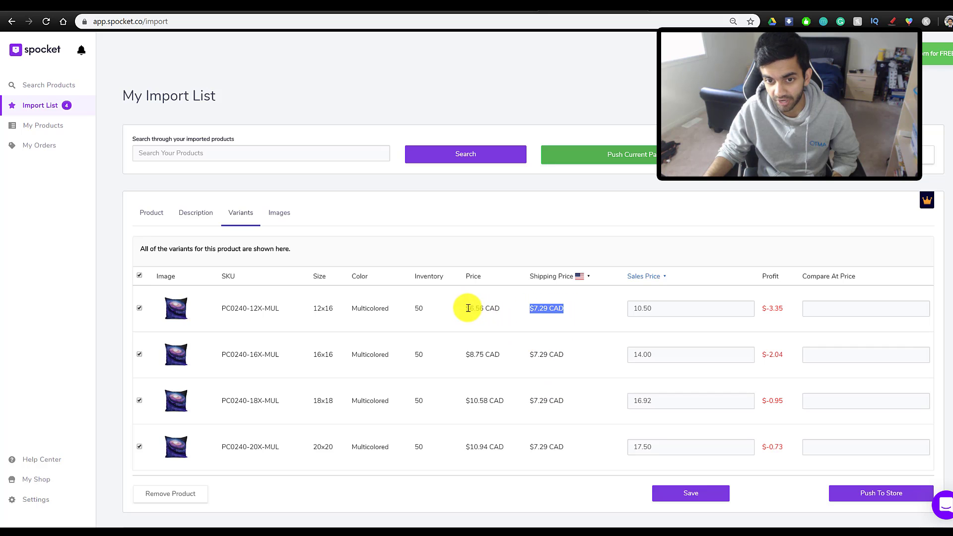
{"action": "left_click", "coordinate": [658, 309]}
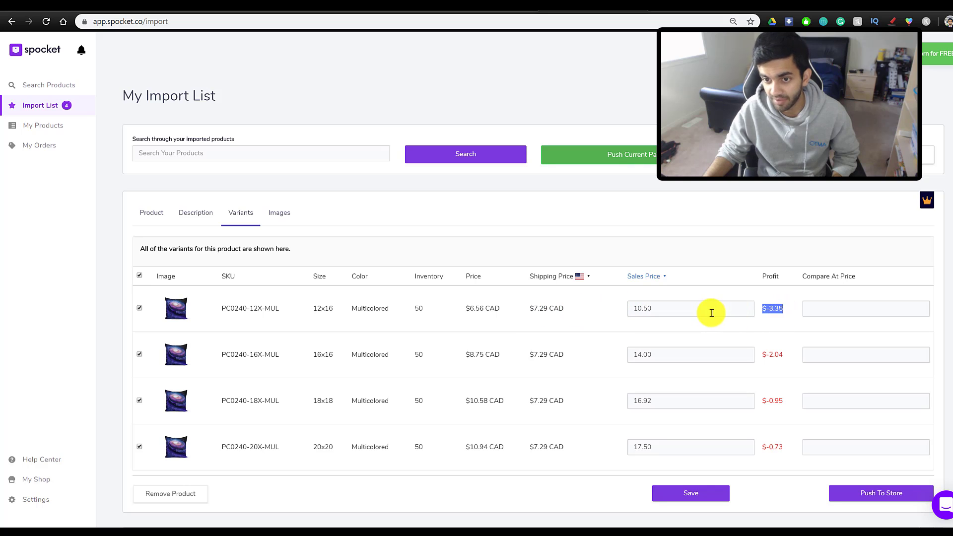
{"action": "key", "text": "shift+Left"}
{"action": "key", "text": "shift+Left"}
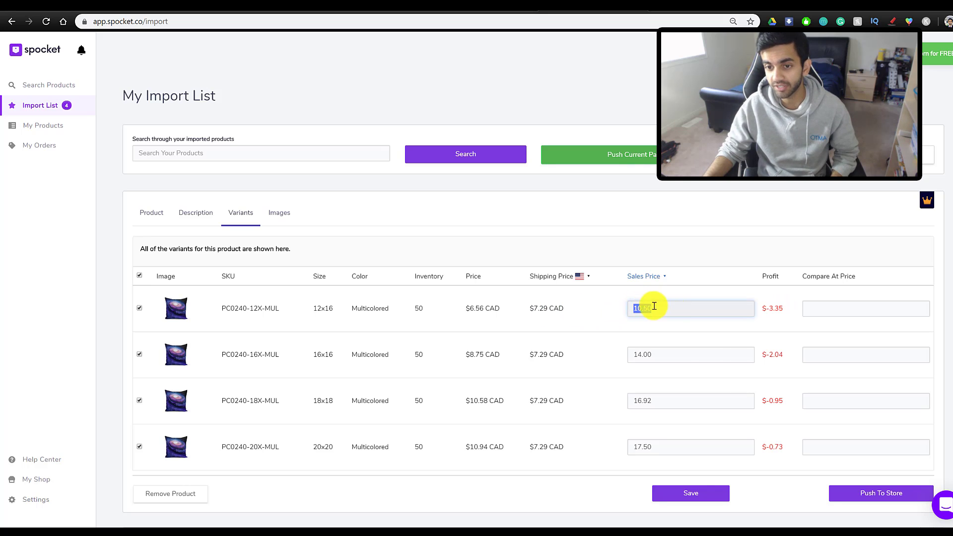
{"action": "left_click", "coordinate": [677, 361]}
{"action": "left_click", "coordinate": [666, 399]}
{"action": "left_click", "coordinate": [681, 311]}
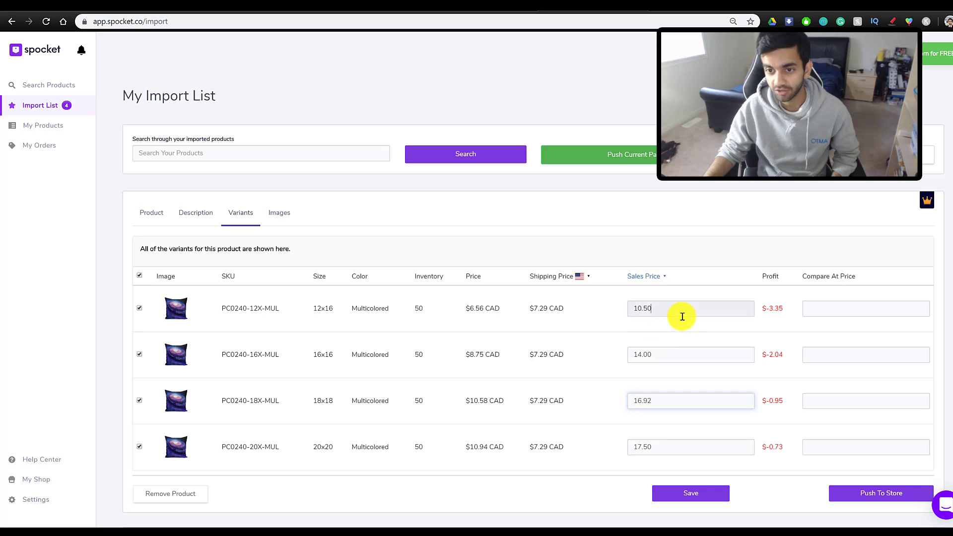
{"action": "type", "text": "25"}
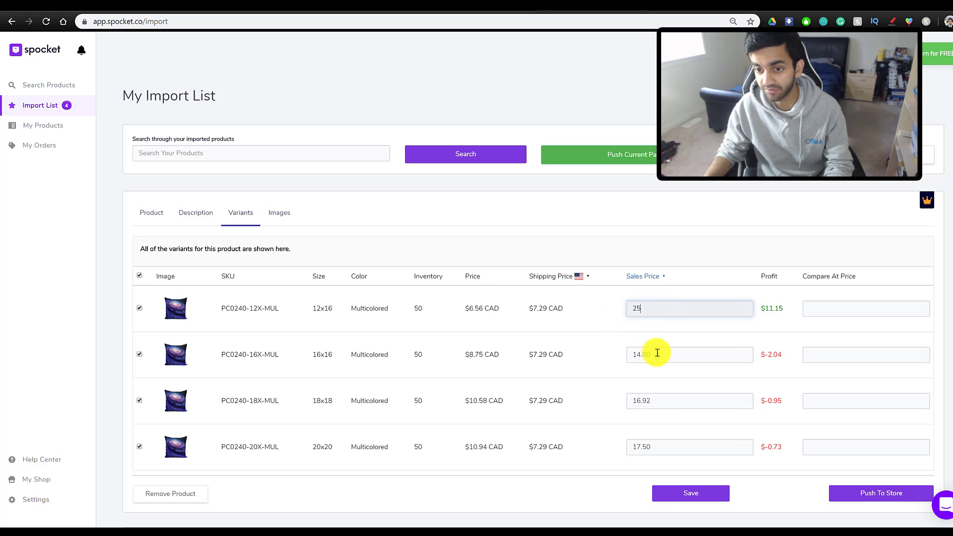
{"action": "left_click", "coordinate": [645, 357]}
{"action": "type", "text": "25"}
{"action": "left_click", "coordinate": [660, 397]}
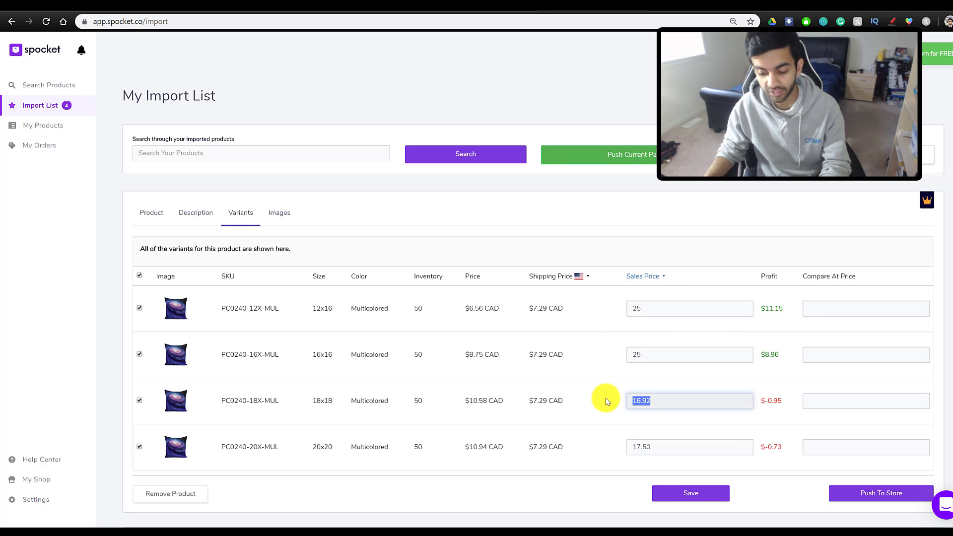
{"action": "type", "text": "30"}
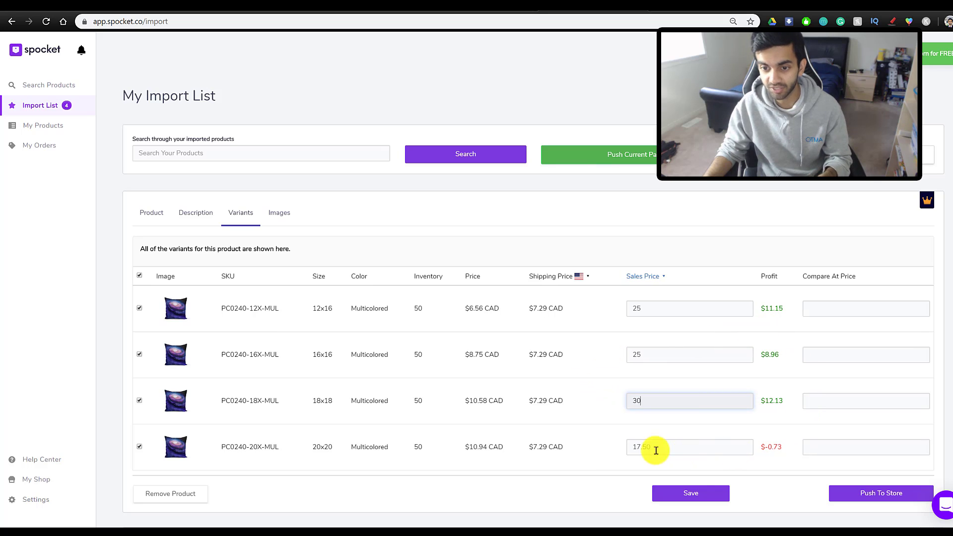
{"action": "left_click", "coordinate": [654, 448]}
{"action": "type", "text": "30"}
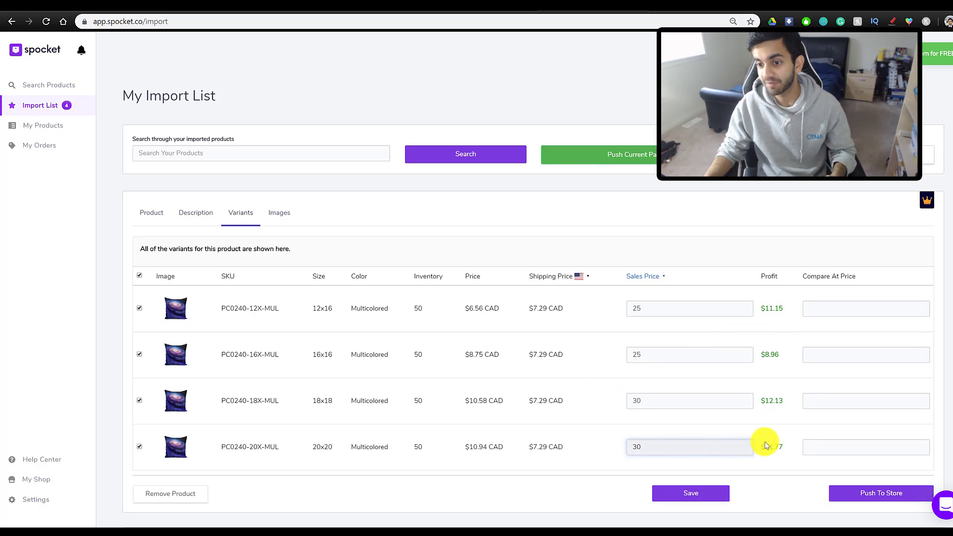
- Set compare-at prices to 40, 40, 50, 50 and save the galaxy pillow cover
{"action": "left_click", "coordinate": [826, 306]}
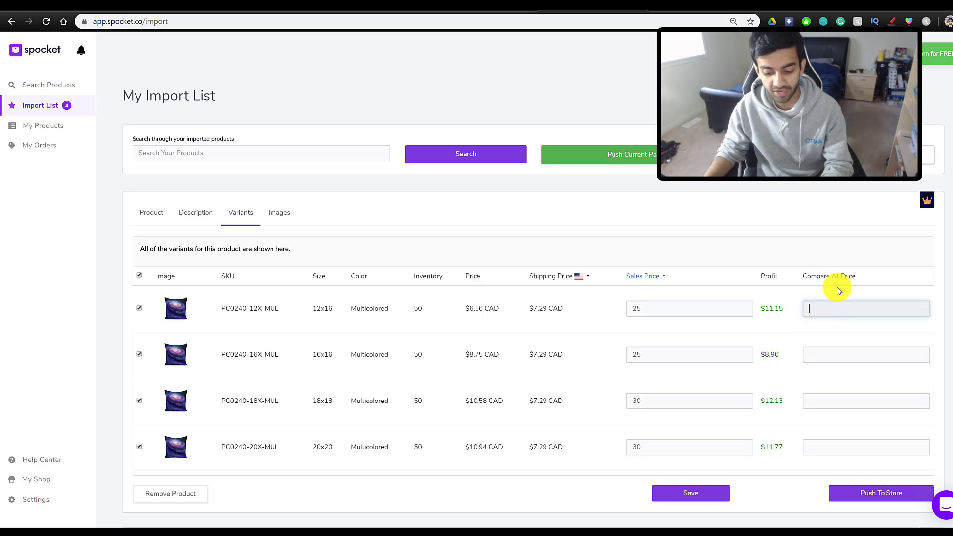
{"action": "type", "text": "40"}
{"action": "left_click", "coordinate": [852, 353]}
{"action": "type", "text": "4"}
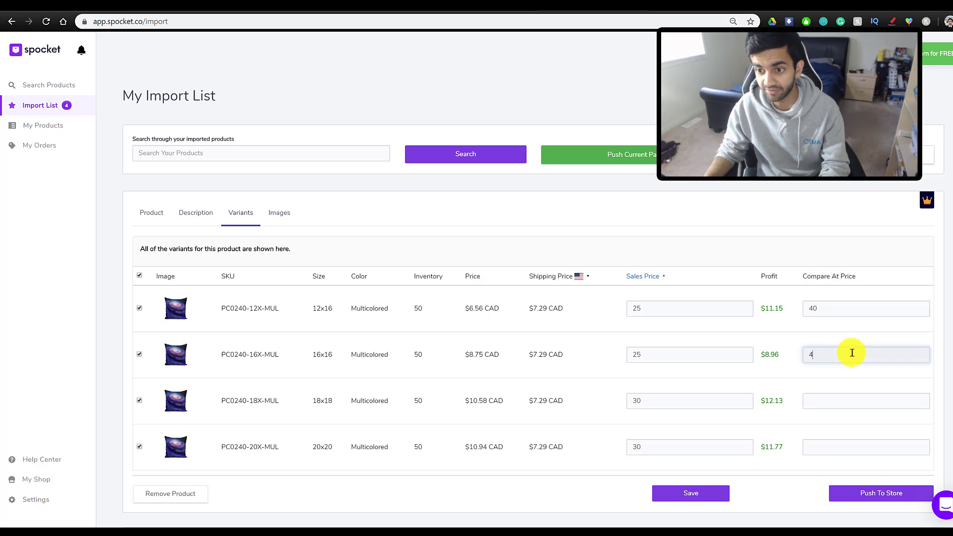
{"action": "type", "text": "0"}
{"action": "left_click", "coordinate": [844, 399]}
{"action": "type", "text": "50"}
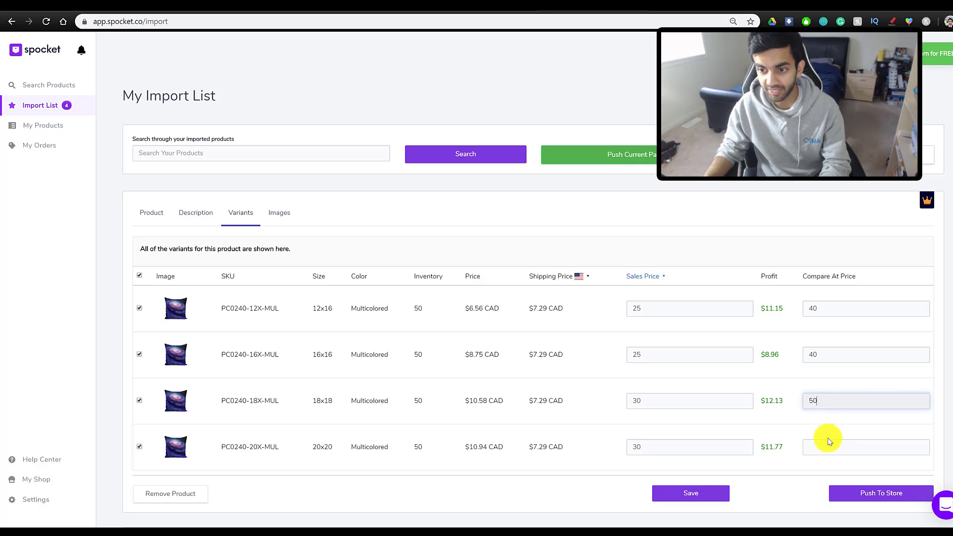
{"action": "left_click", "coordinate": [827, 448]}
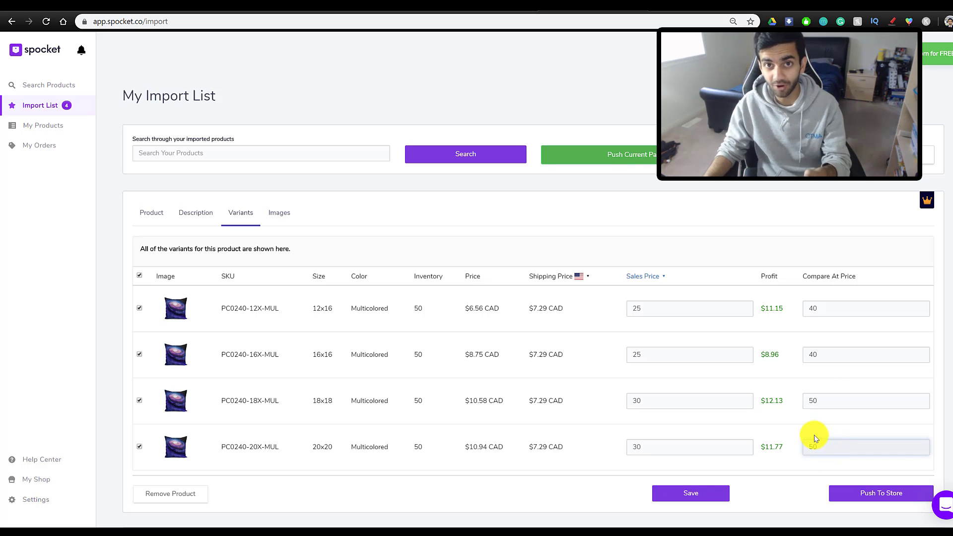
{"action": "scroll", "coordinate": [641, 397], "scroll_direction": "down", "scroll_amount": 1}
{"action": "left_click", "coordinate": [657, 494]}
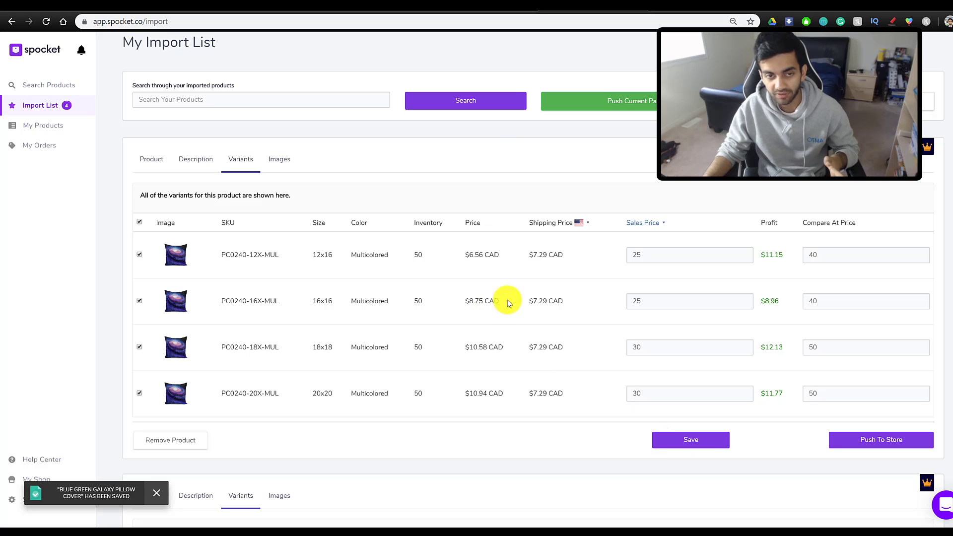
- Push all four pillow covers to the store with Push All, then return to the Shopify admin
{"action": "left_click", "coordinate": [276, 160]}
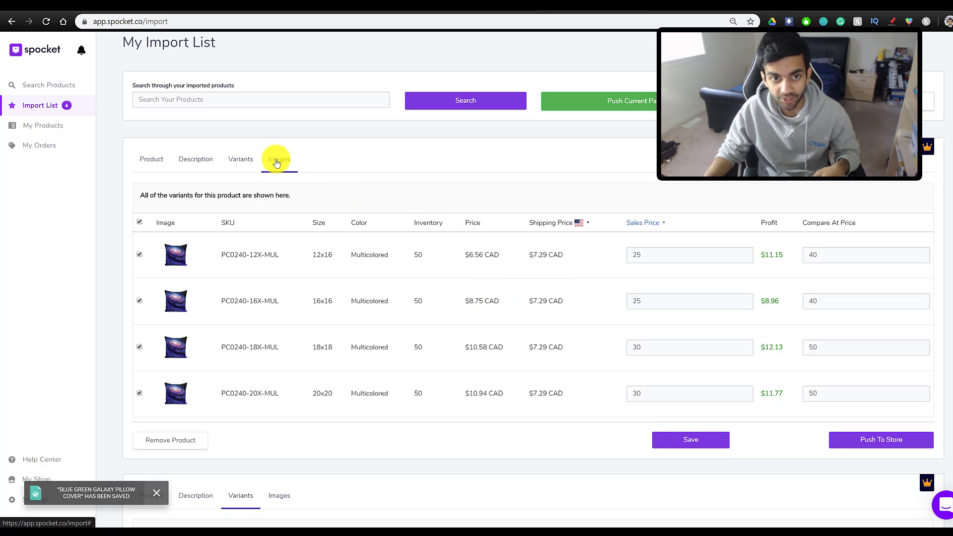
{"action": "mouse_move", "coordinate": [315, 239]}
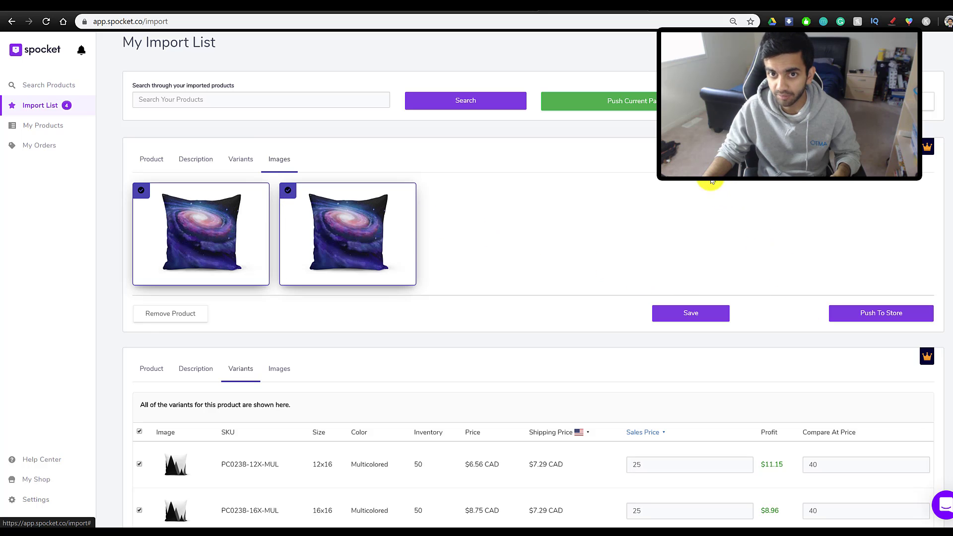
{"action": "left_click", "coordinate": [621, 103]}
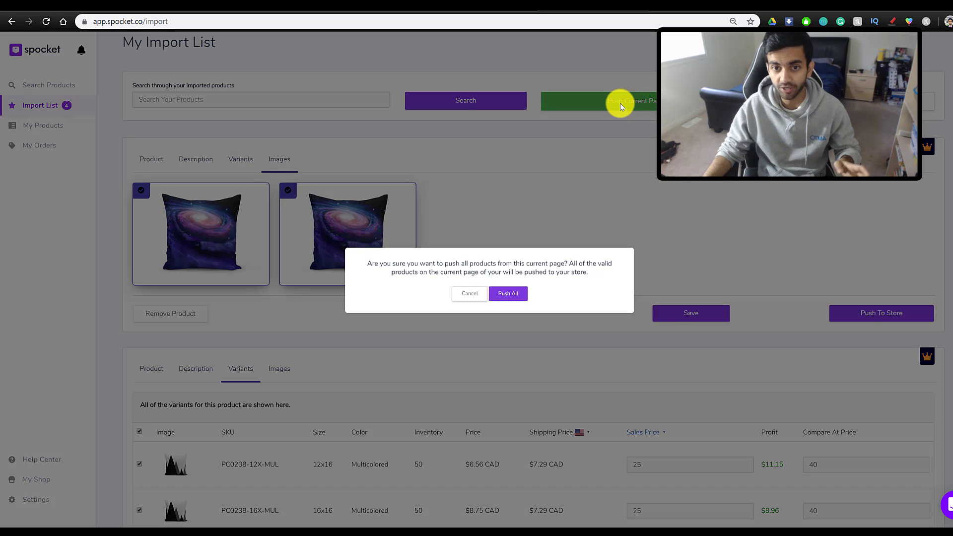
{"action": "left_click", "coordinate": [509, 297]}
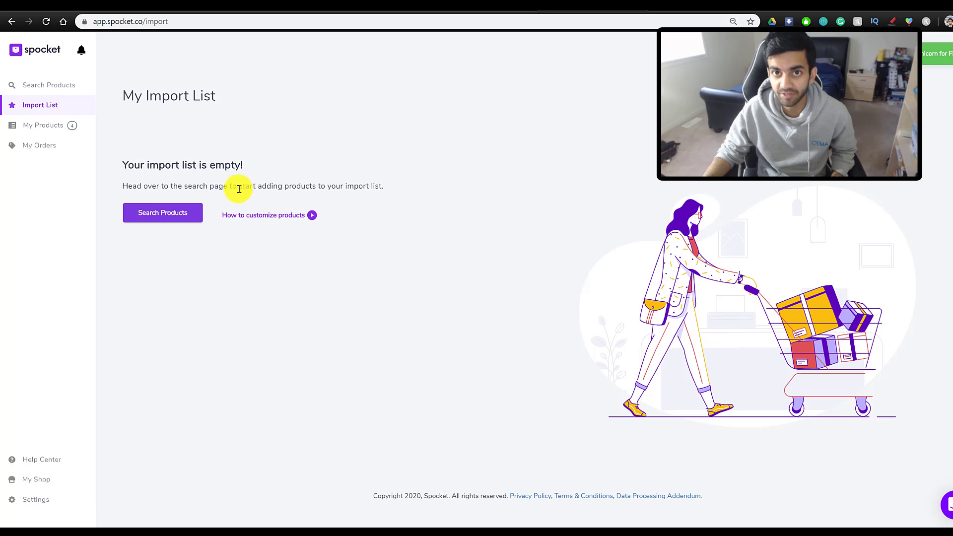
{"action": "left_click", "coordinate": [470, 6]}
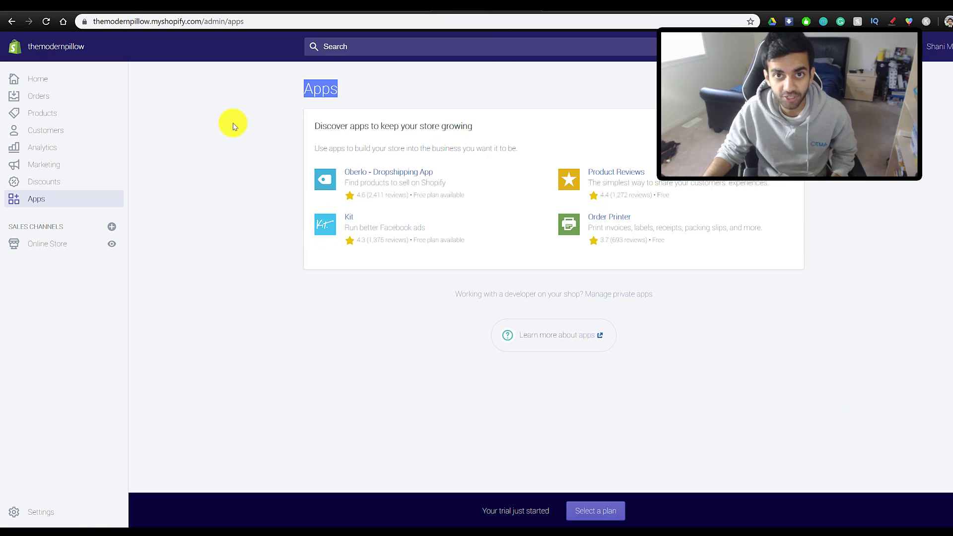
- Reload the Shopify admin and look over the Black Triangles Pillow Cover product details
{"action": "left_click", "coordinate": [248, 21]}
{"action": "key", "text": "Return"}
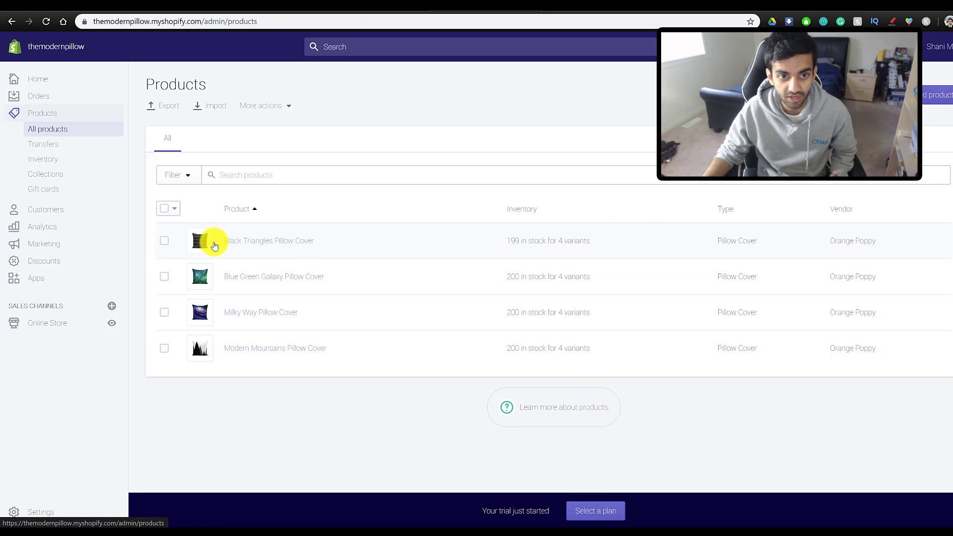
{"action": "left_click", "coordinate": [243, 245]}
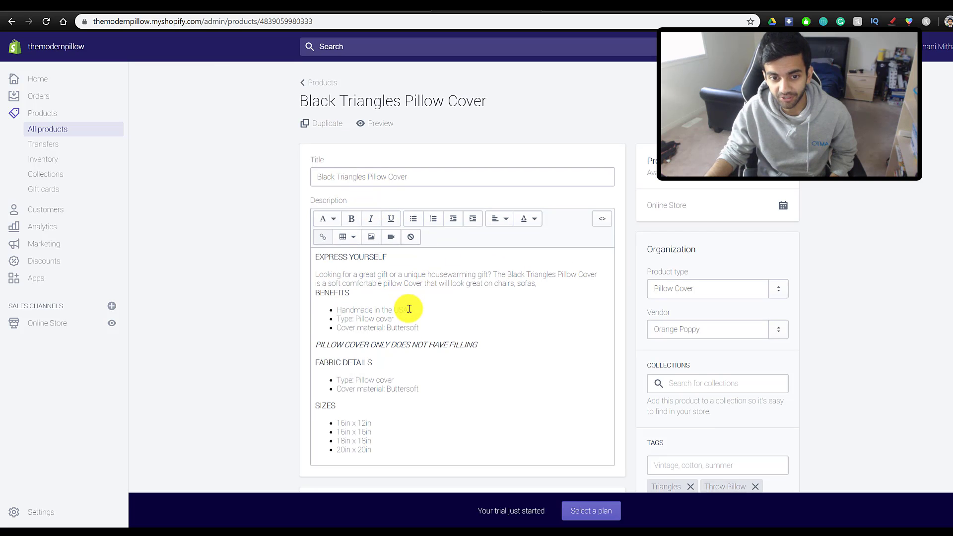
{"action": "scroll", "coordinate": [409, 309], "scroll_direction": "down", "scroll_amount": 3}
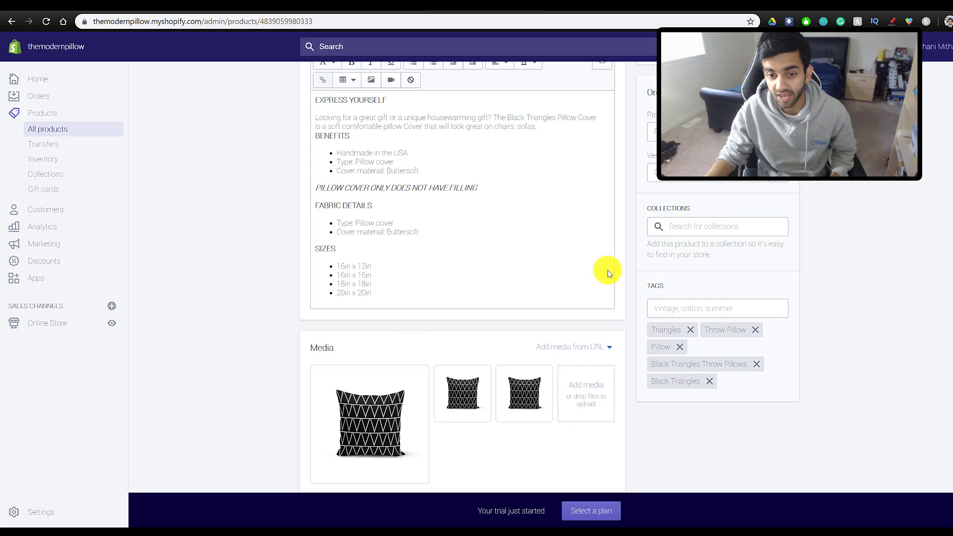
{"action": "scroll", "coordinate": [369, 365], "scroll_direction": "down", "scroll_amount": 2}
{"action": "scroll", "coordinate": [369, 365], "scroll_direction": "down", "scroll_amount": 2}
{"action": "scroll", "coordinate": [369, 365], "scroll_direction": "down", "scroll_amount": 6}
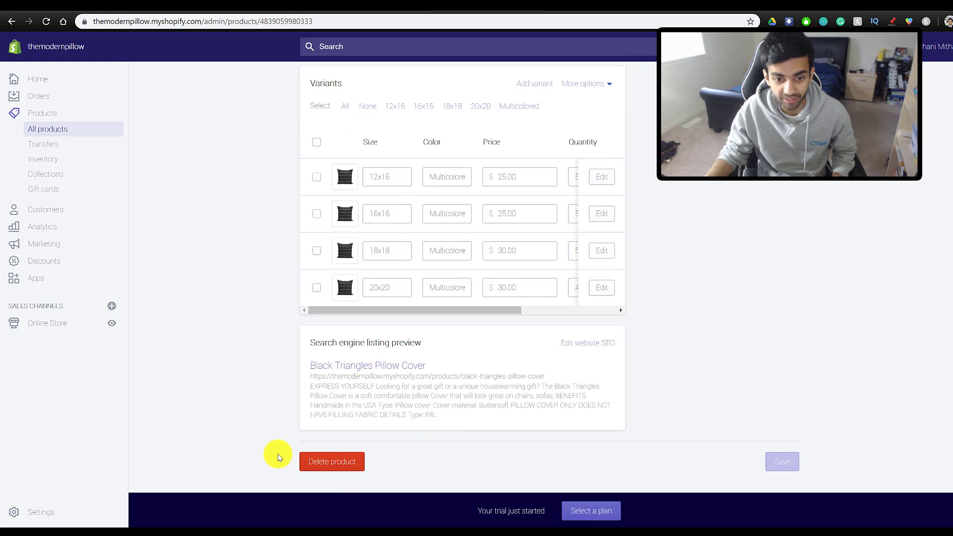
{"action": "scroll", "coordinate": [473, 452], "scroll_direction": "up", "scroll_amount": 10}
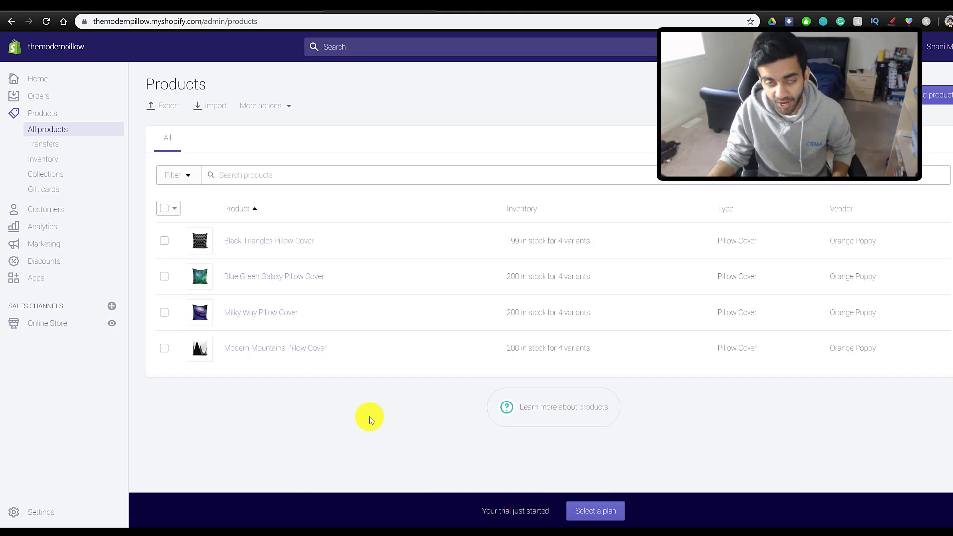
- From the Home dashboard, open Domains and check the themodernpillow.myshopify.com primary domain
{"action": "left_click", "coordinate": [54, 87]}
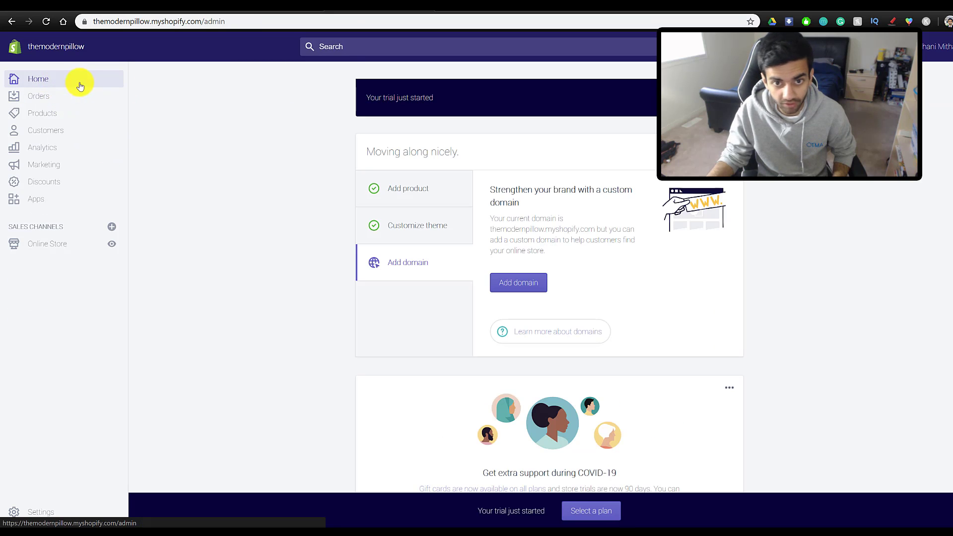
{"action": "left_click", "coordinate": [513, 281]}
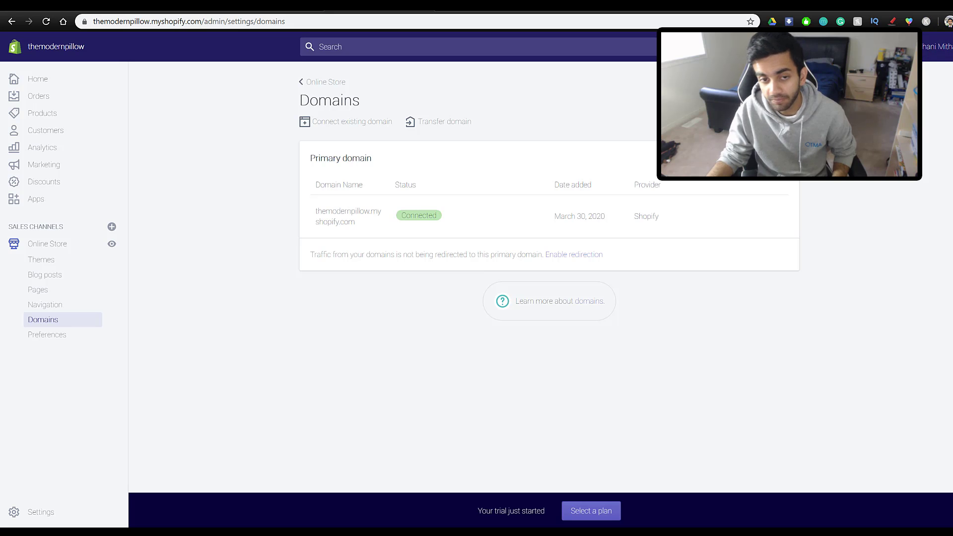
{"action": "double_click", "coordinate": [351, 220]}
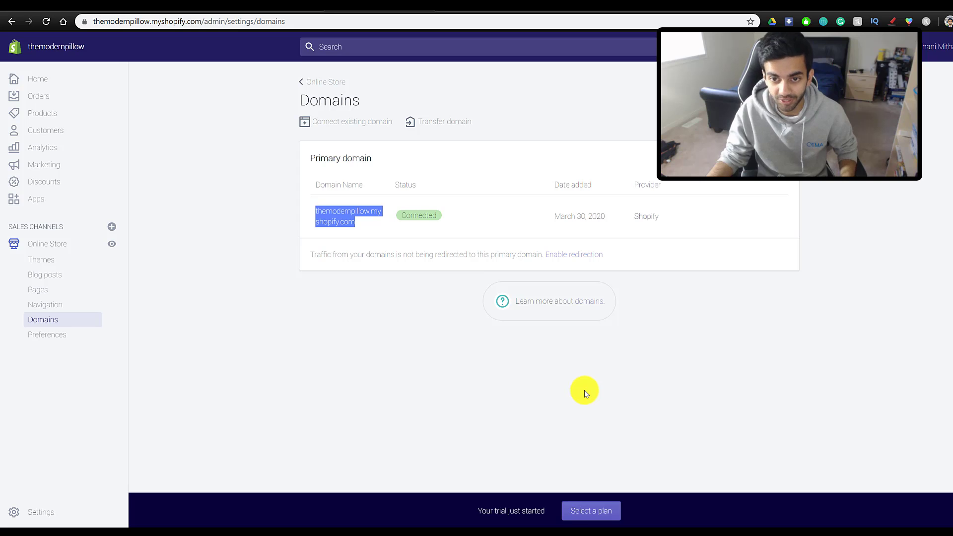
{"action": "left_click", "coordinate": [179, 223]}
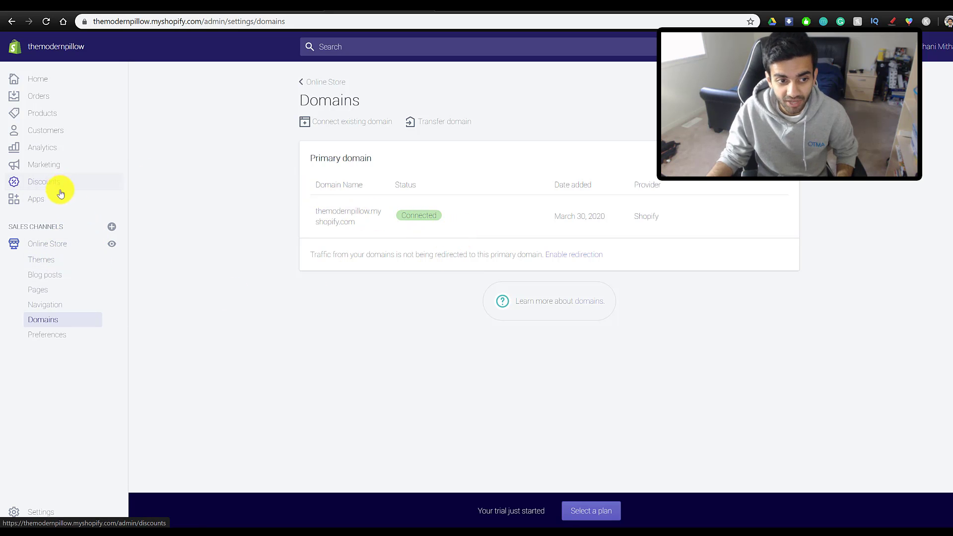
- Browse the free themes, view Narrative without adding it, then customize the current Debut theme
{"action": "left_click", "coordinate": [58, 260]}
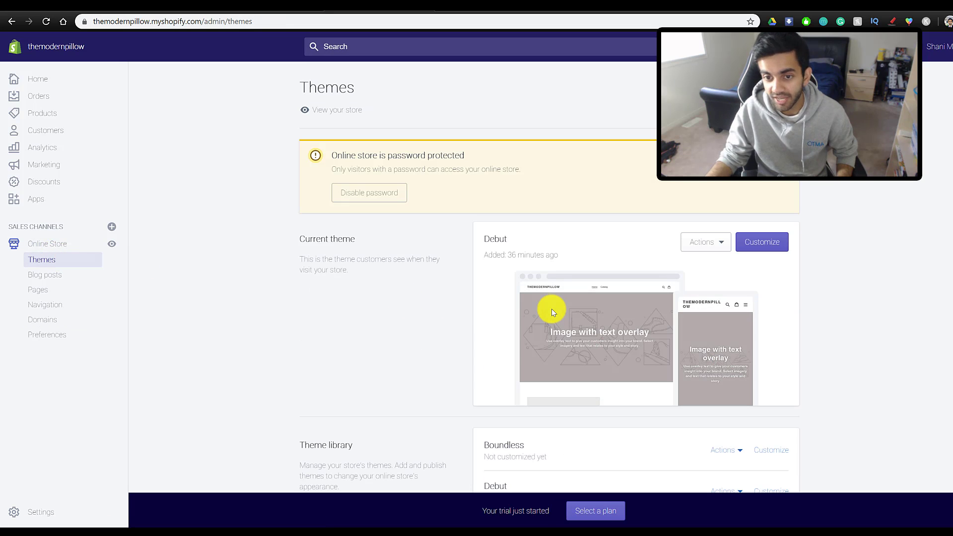
{"action": "scroll", "coordinate": [695, 340], "scroll_direction": "down", "scroll_amount": 2}
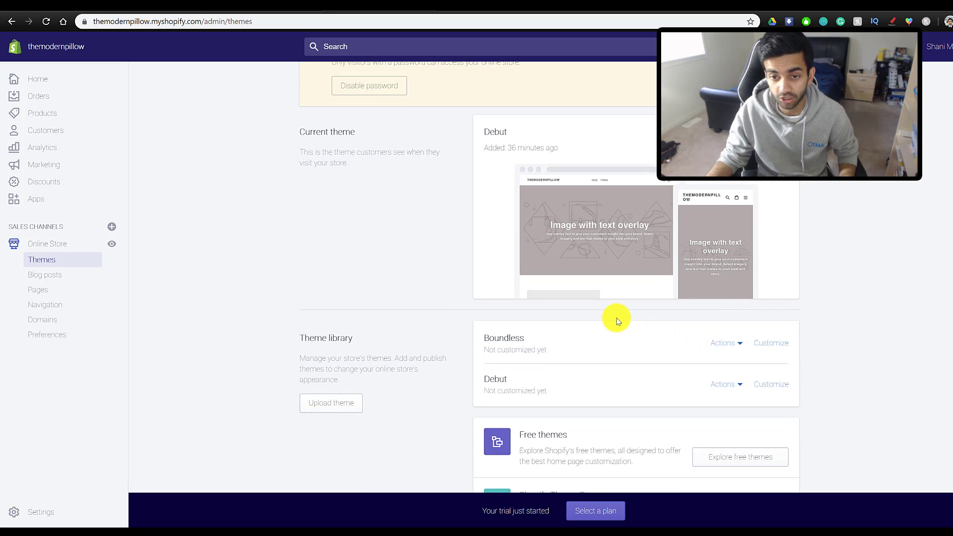
{"action": "scroll", "coordinate": [616, 320], "scroll_direction": "down", "scroll_amount": 1}
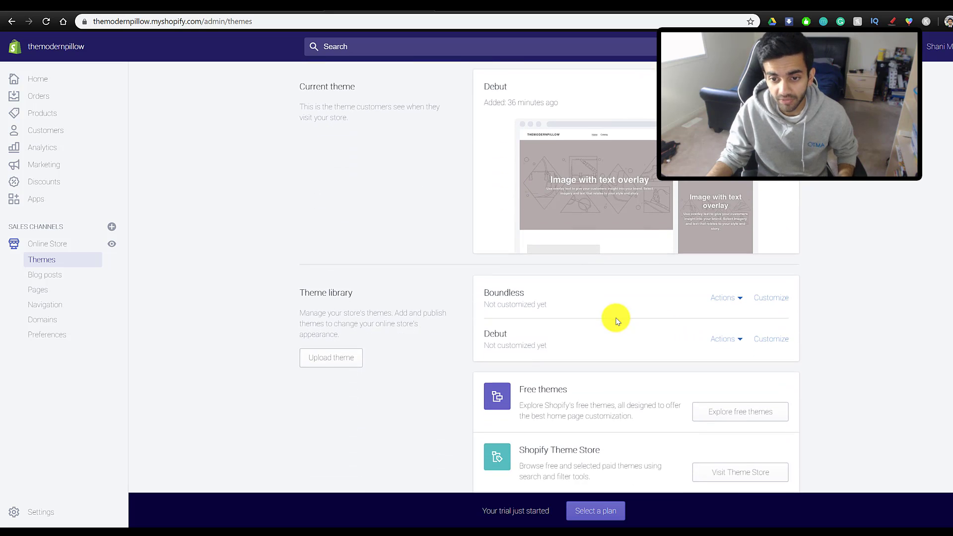
{"action": "left_click", "coordinate": [739, 404]}
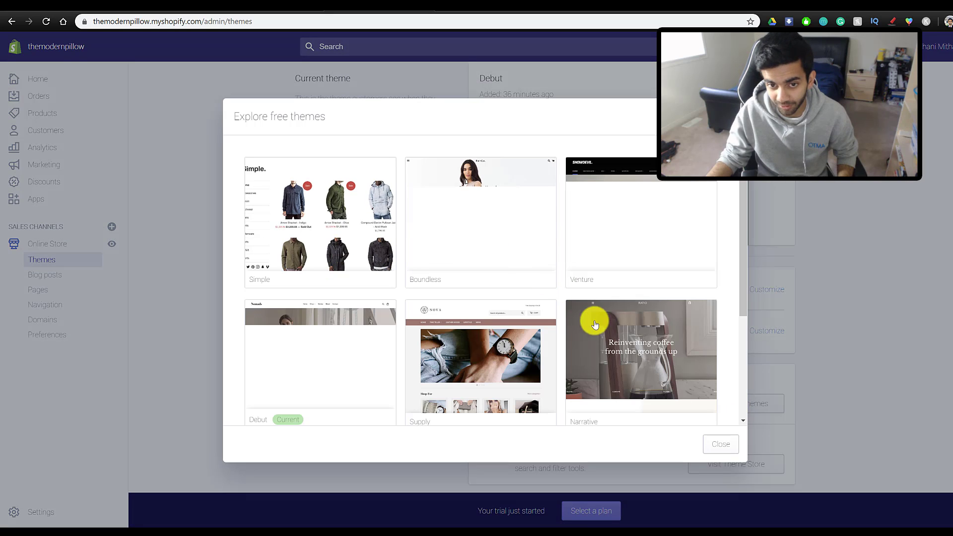
{"action": "scroll", "coordinate": [496, 324], "scroll_direction": "down", "scroll_amount": 3}
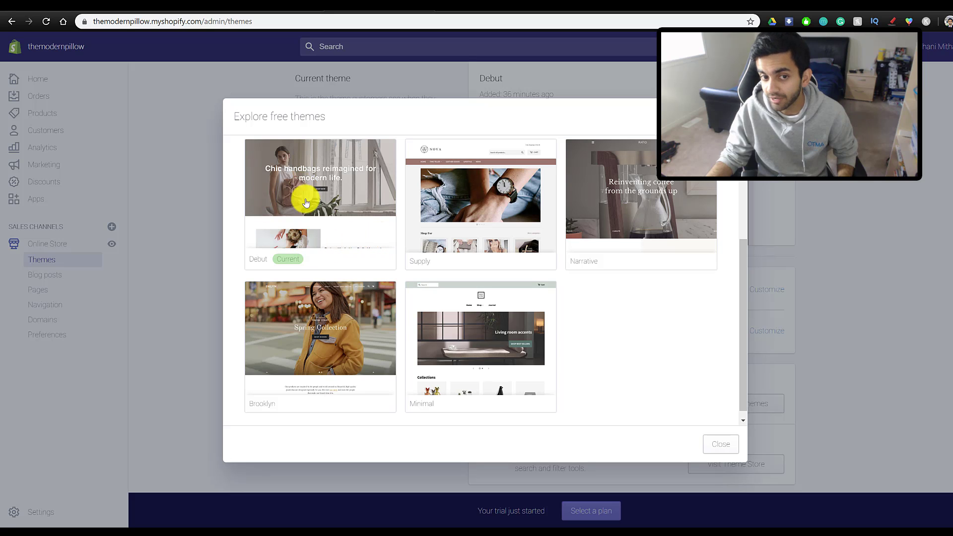
{"action": "scroll", "coordinate": [301, 213], "scroll_direction": "up", "scroll_amount": 2}
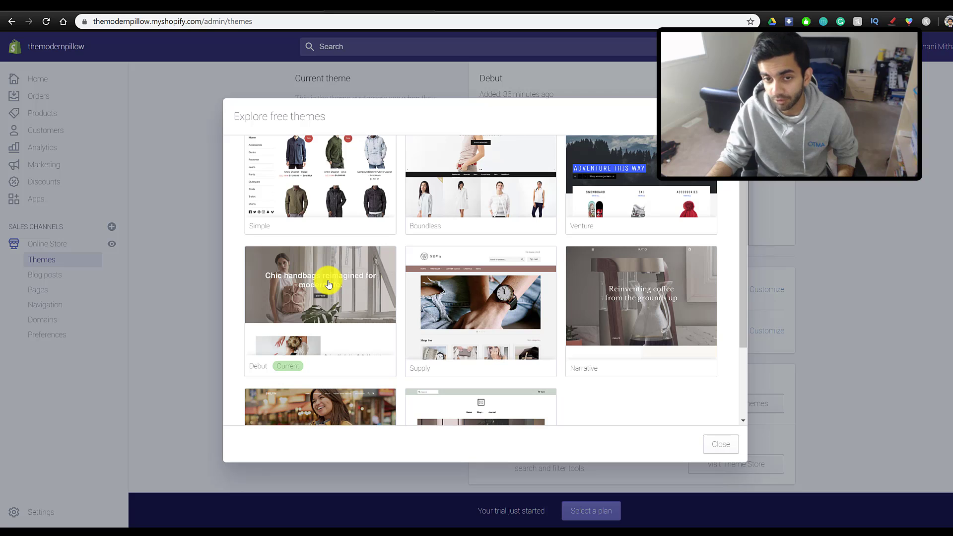
{"action": "left_click", "coordinate": [607, 283]}
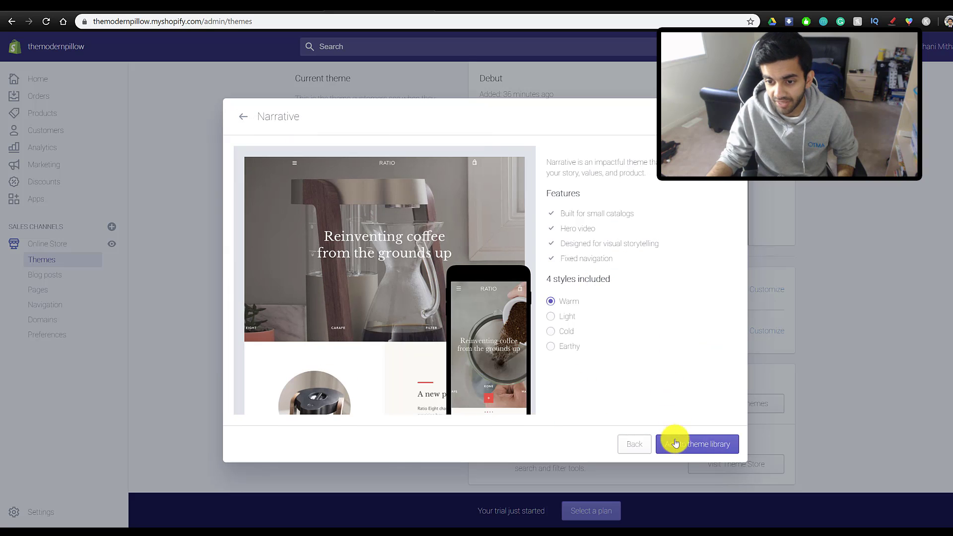
{"action": "key", "text": "Escape"}
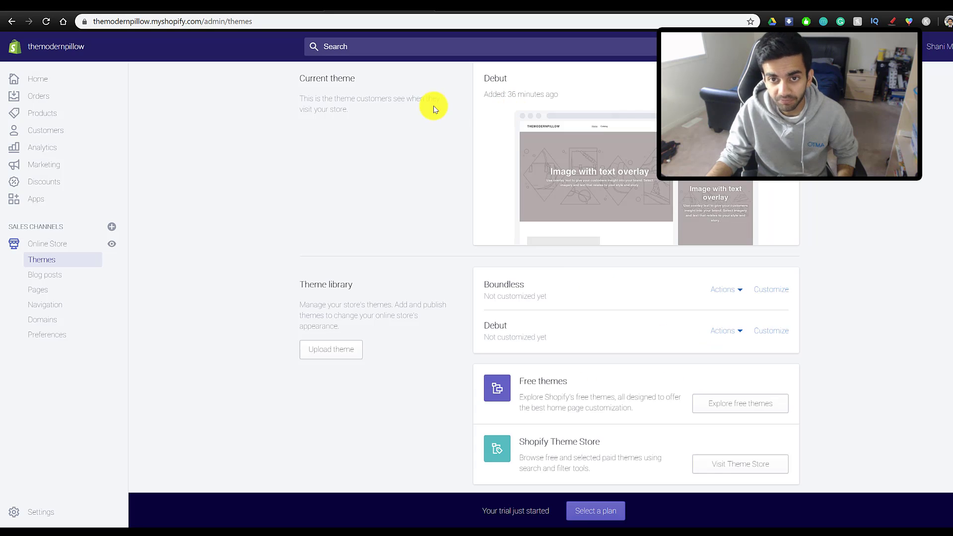
{"action": "scroll", "coordinate": [572, 291], "scroll_direction": "up", "scroll_amount": 3}
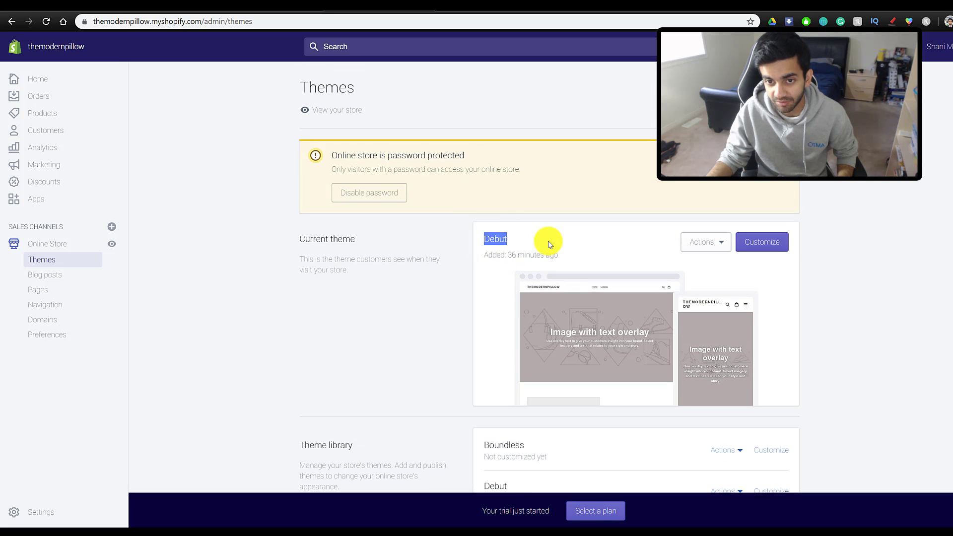
{"action": "left_click", "coordinate": [764, 245]}
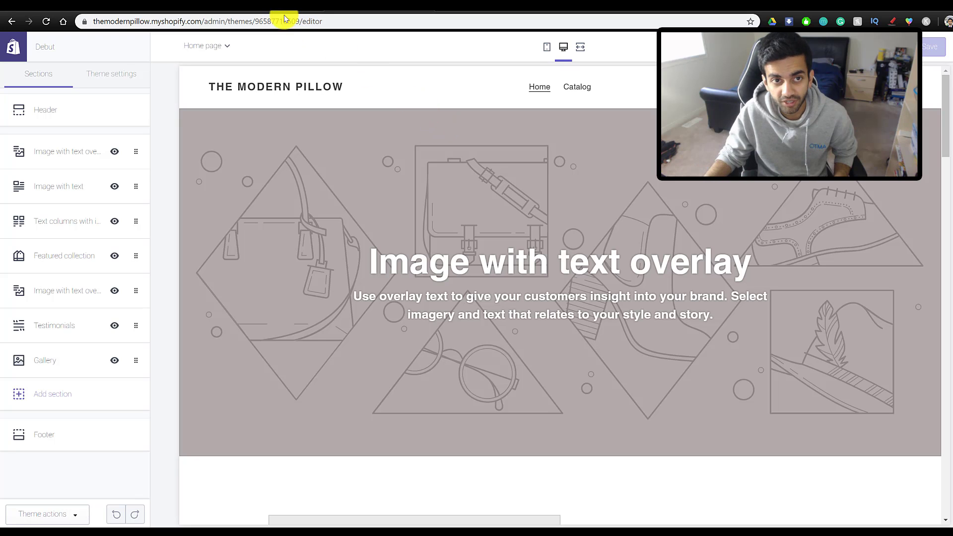
- Check the page list, try mobile, desktop and full-screen previews, then show Theme settings
{"action": "left_click", "coordinate": [220, 48]}
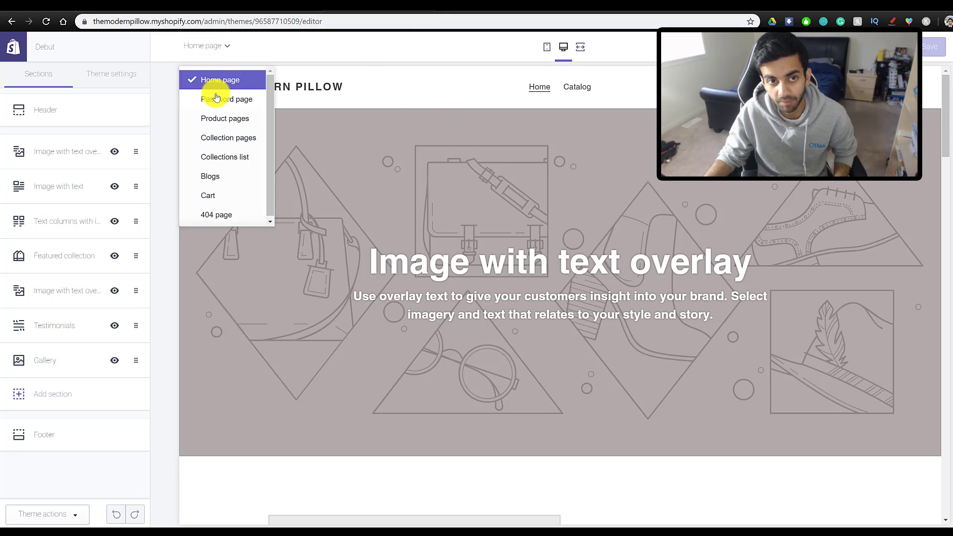
{"action": "left_click", "coordinate": [450, 47]}
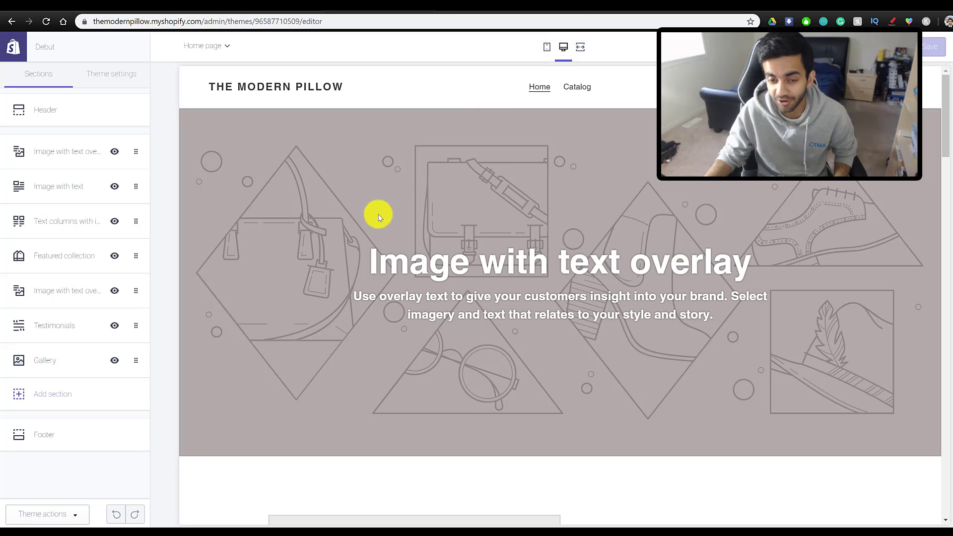
{"action": "left_click", "coordinate": [547, 47]}
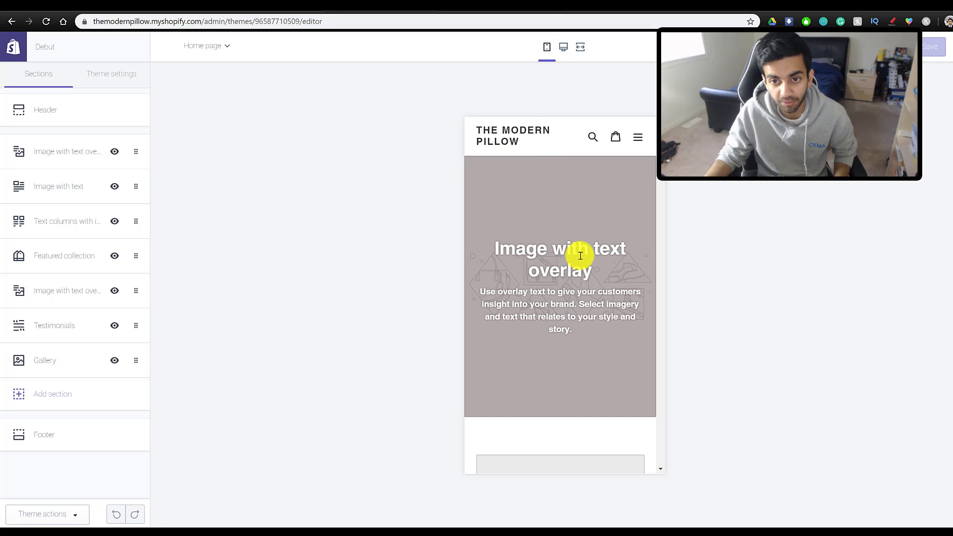
{"action": "left_click", "coordinate": [564, 47]}
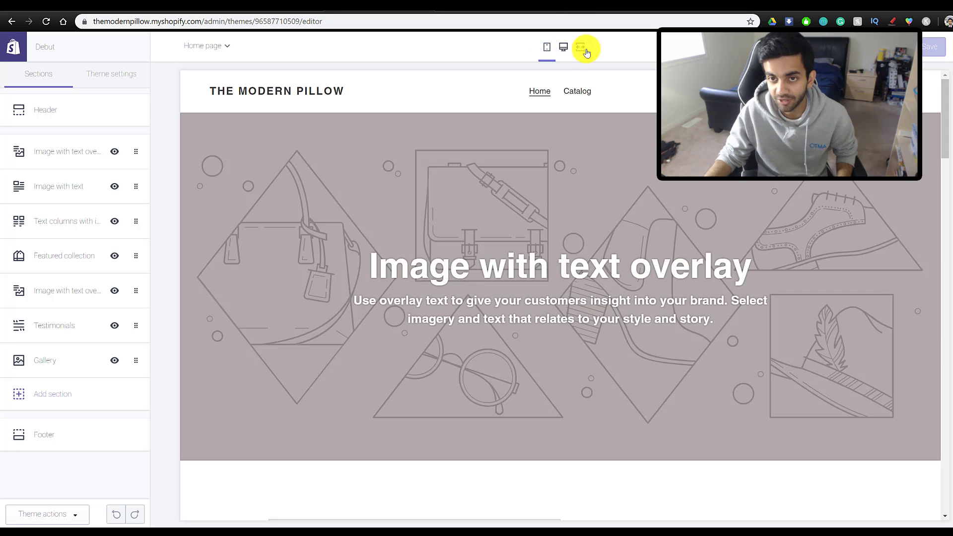
{"action": "left_click", "coordinate": [585, 50]}
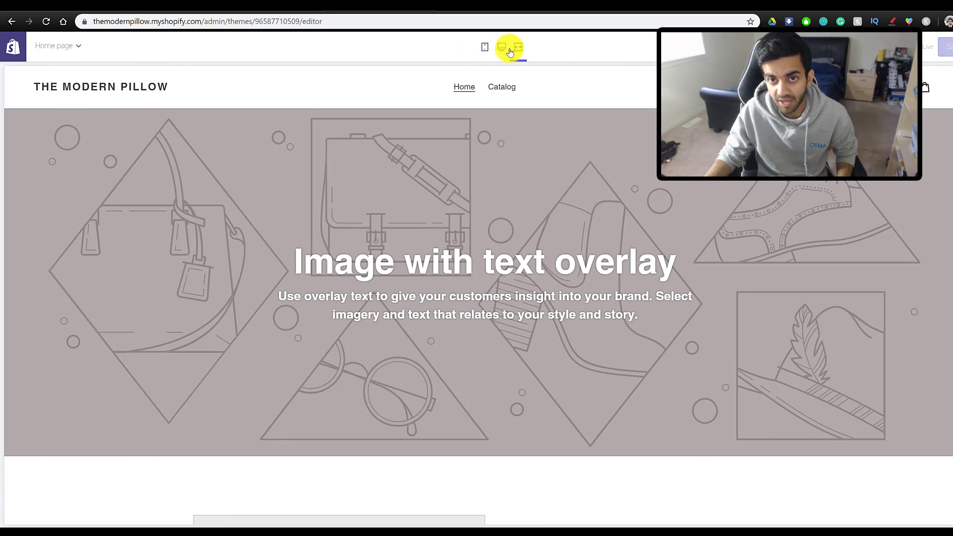
{"action": "left_click", "coordinate": [505, 50]}
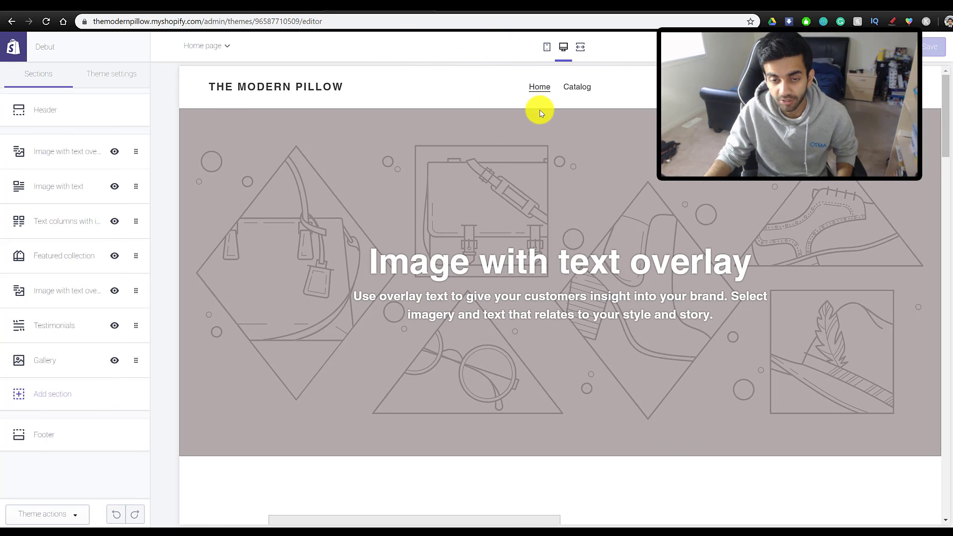
{"action": "left_click", "coordinate": [99, 73]}
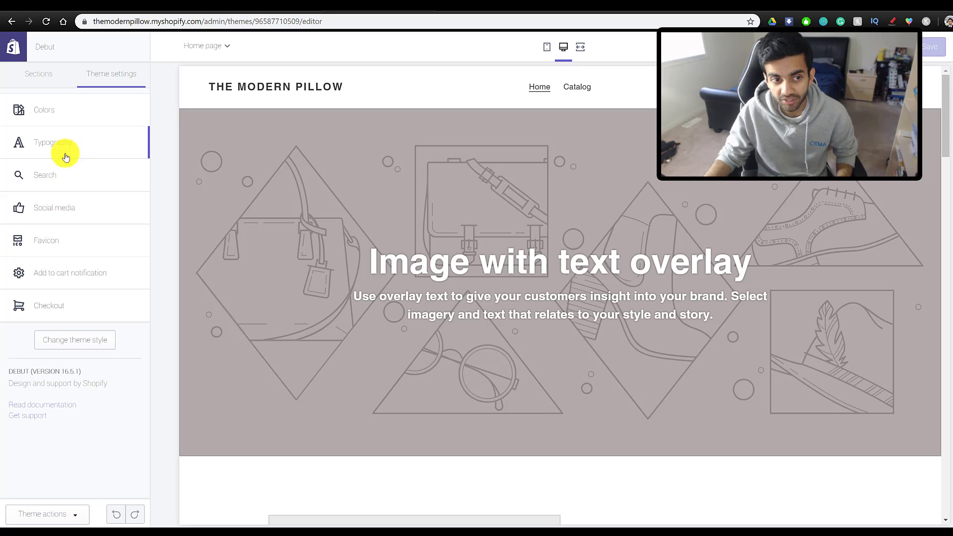
- Upload android-chrome-192x192.png as Debut's favicon, then go back to the Sections list
{"action": "left_click", "coordinate": [26, 240]}
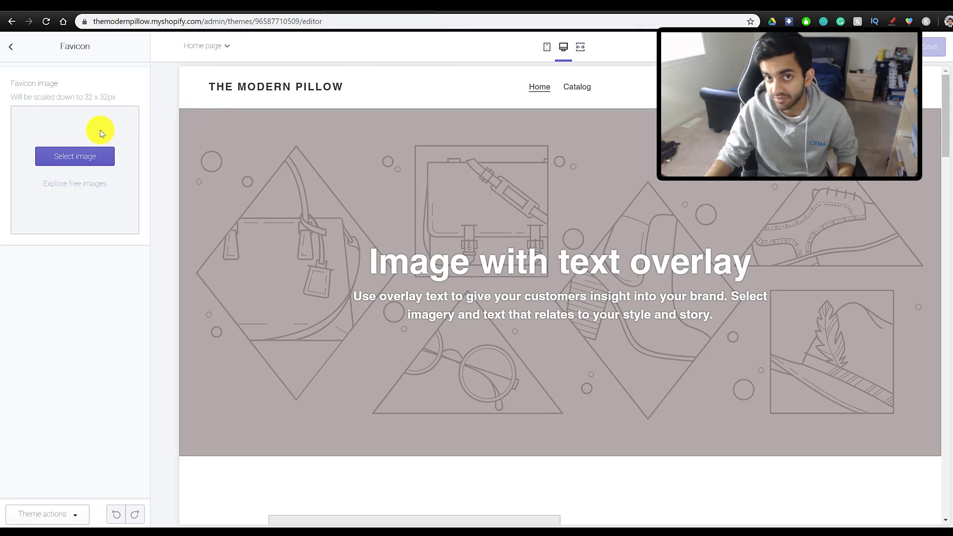
{"action": "left_click", "coordinate": [69, 153]}
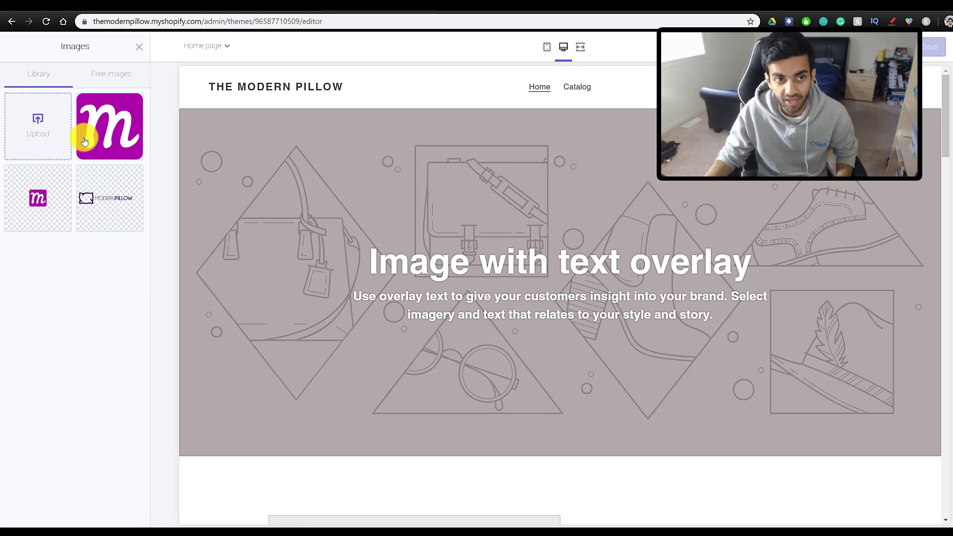
{"action": "left_click", "coordinate": [85, 120]}
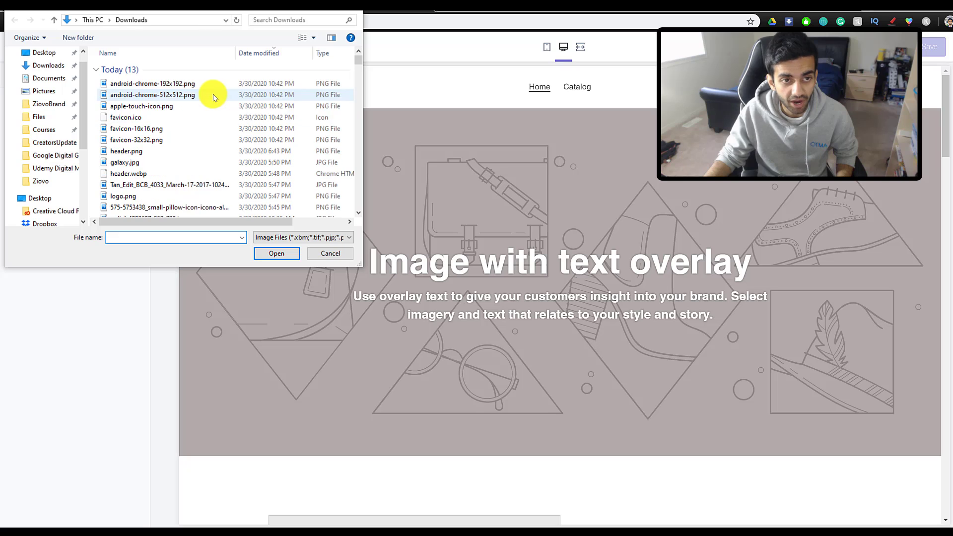
{"action": "left_click", "coordinate": [187, 85]}
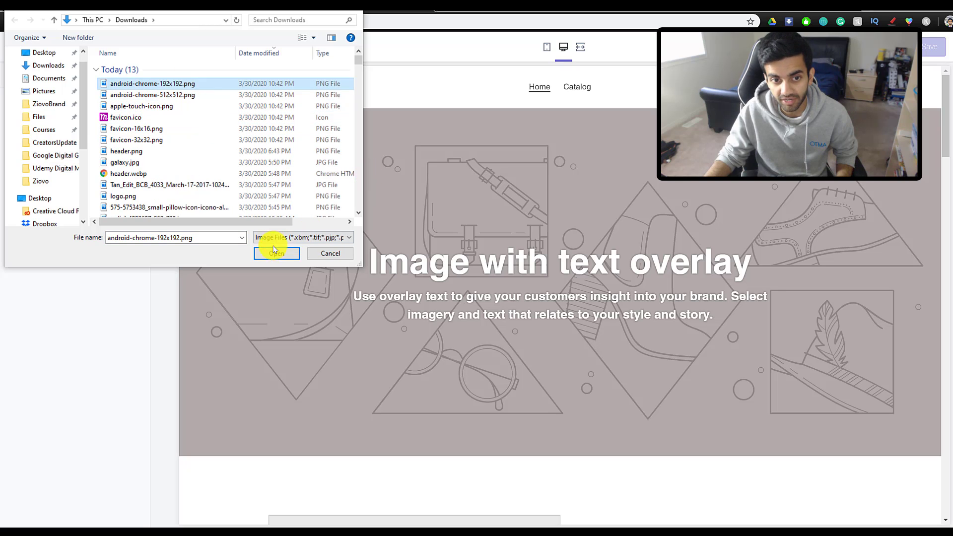
{"action": "left_click", "coordinate": [274, 252]}
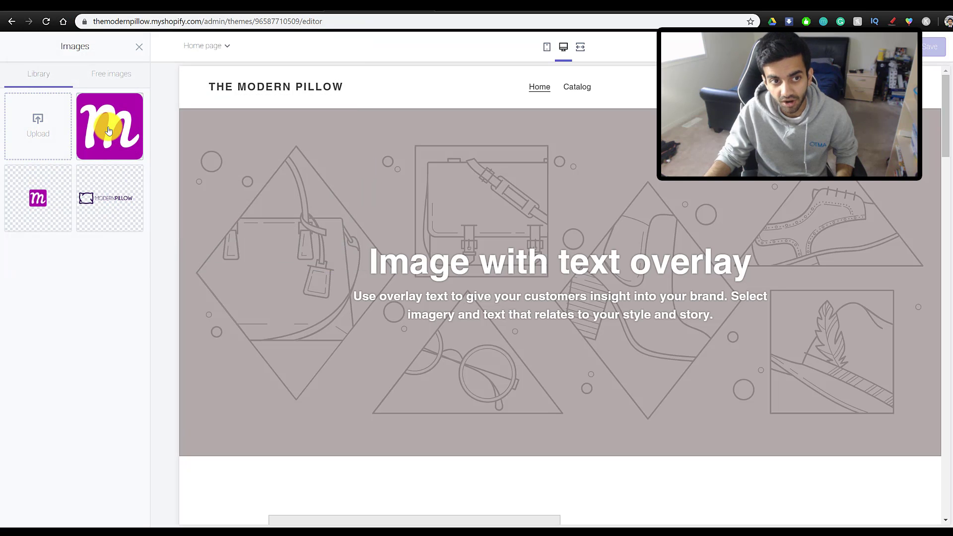
{"action": "left_click", "coordinate": [109, 131]}
{"action": "left_click", "coordinate": [124, 506]}
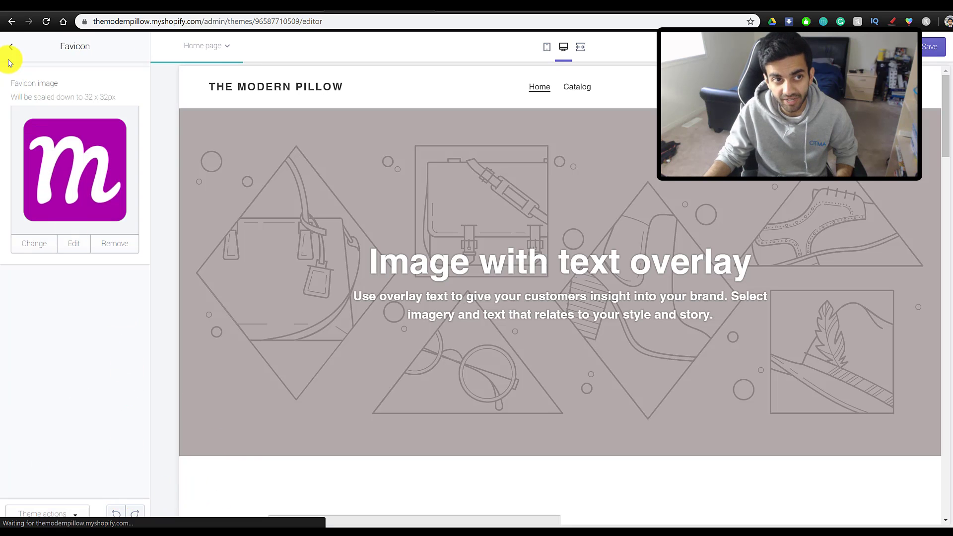
{"action": "left_click", "coordinate": [11, 46]}
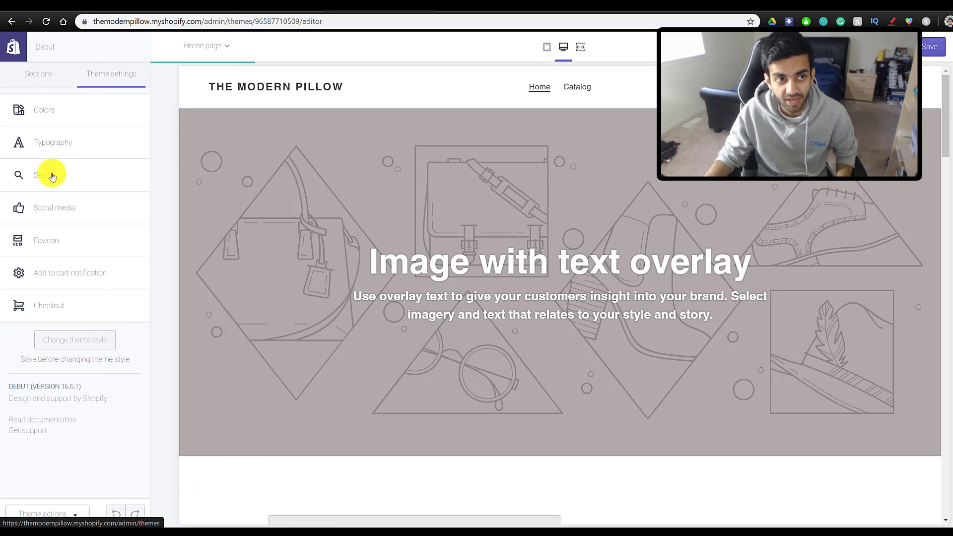
{"action": "left_click", "coordinate": [41, 80]}
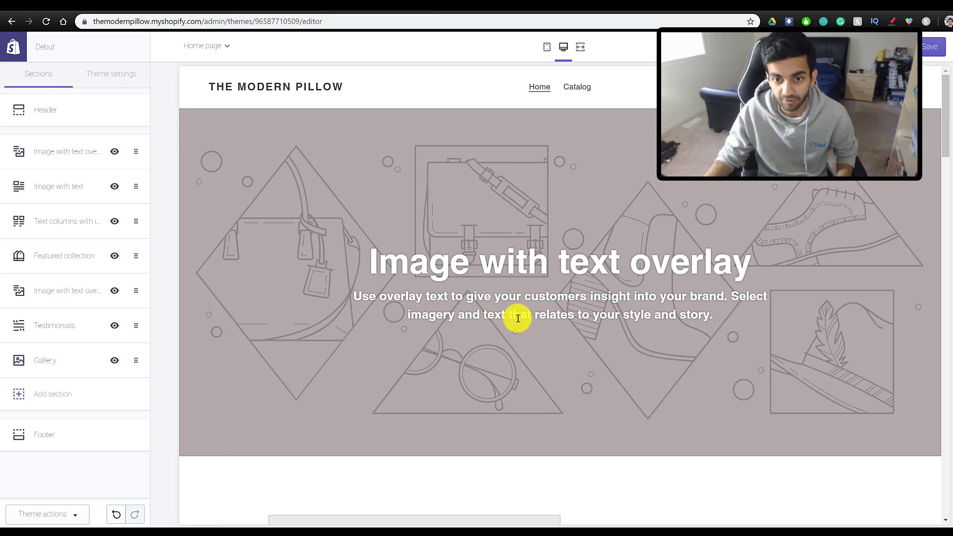
- Review the home page sections and toggle the top image-overlay banner hidden and back visible
{"action": "scroll", "coordinate": [500, 326], "scroll_direction": "down", "scroll_amount": 10}
{"action": "scroll", "coordinate": [517, 313], "scroll_direction": "up", "scroll_amount": 6}
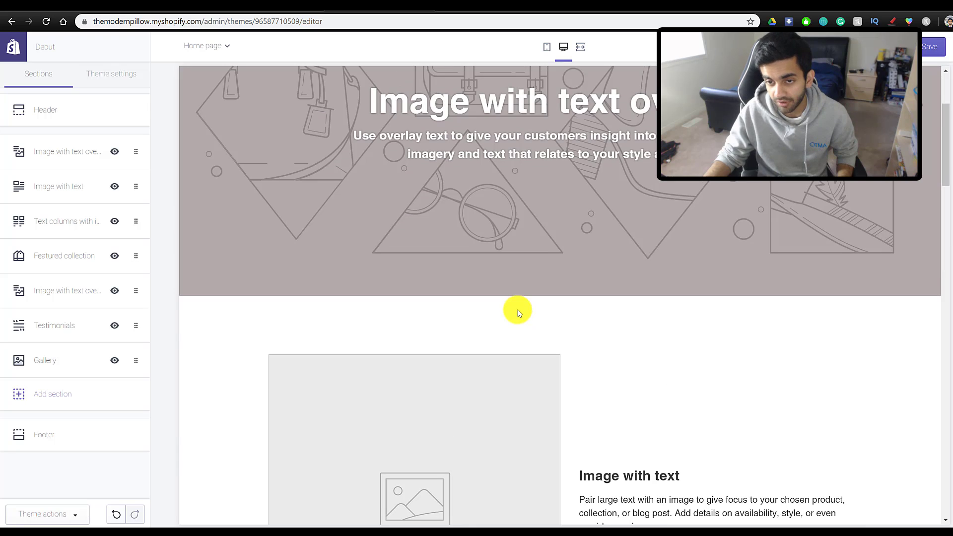
{"action": "scroll", "coordinate": [516, 308], "scroll_direction": "down", "scroll_amount": 6}
{"action": "scroll", "coordinate": [334, 313], "scroll_direction": "down", "scroll_amount": 15}
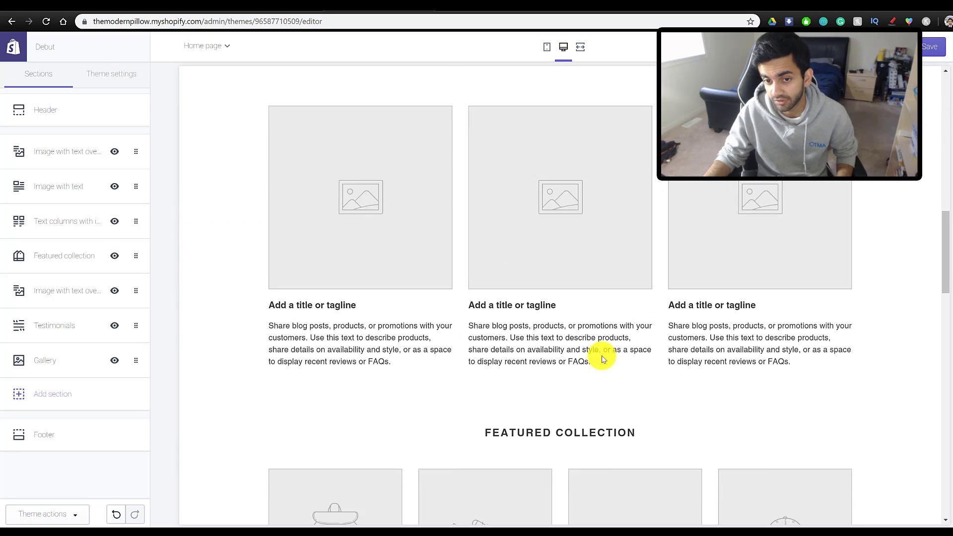
{"action": "scroll", "coordinate": [693, 327], "scroll_direction": "down", "scroll_amount": 3}
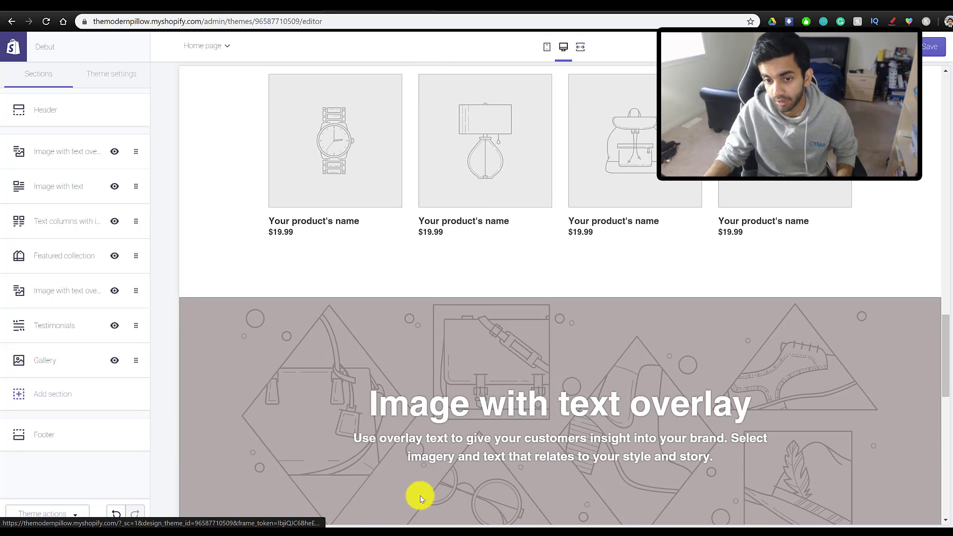
{"action": "scroll", "coordinate": [473, 423], "scroll_direction": "up", "scroll_amount": 9}
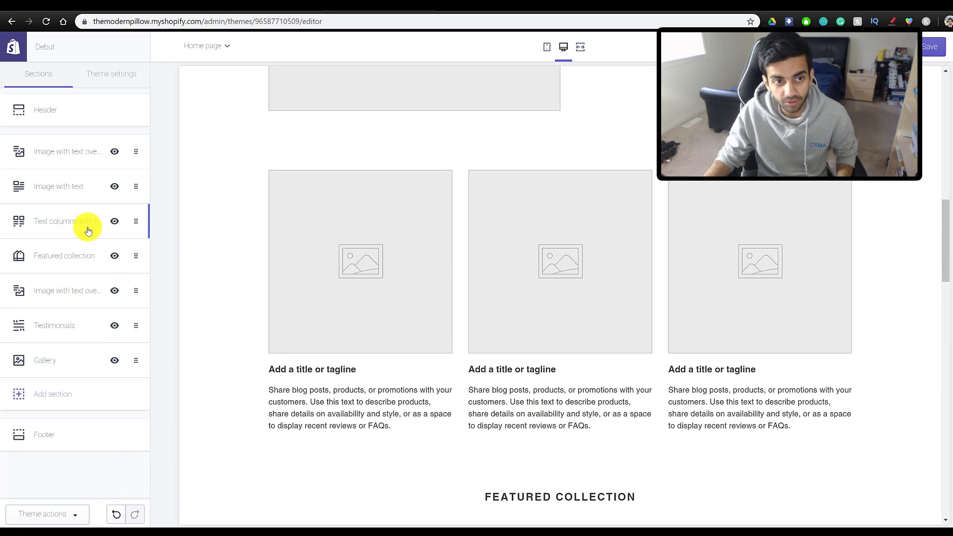
{"action": "scroll", "coordinate": [371, 328], "scroll_direction": "up", "scroll_amount": 1}
{"action": "scroll", "coordinate": [372, 328], "scroll_direction": "up", "scroll_amount": 12}
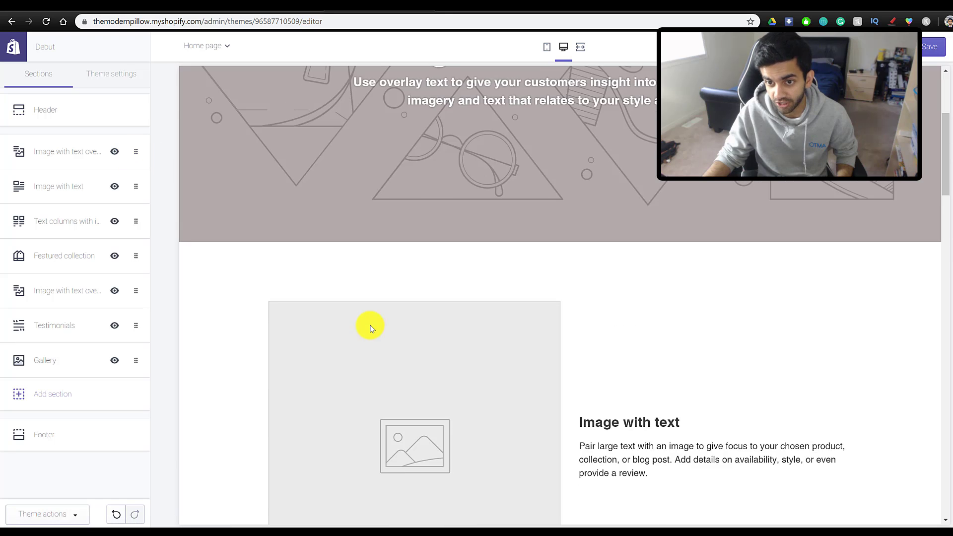
{"action": "scroll", "coordinate": [497, 323], "scroll_direction": "down", "scroll_amount": 3}
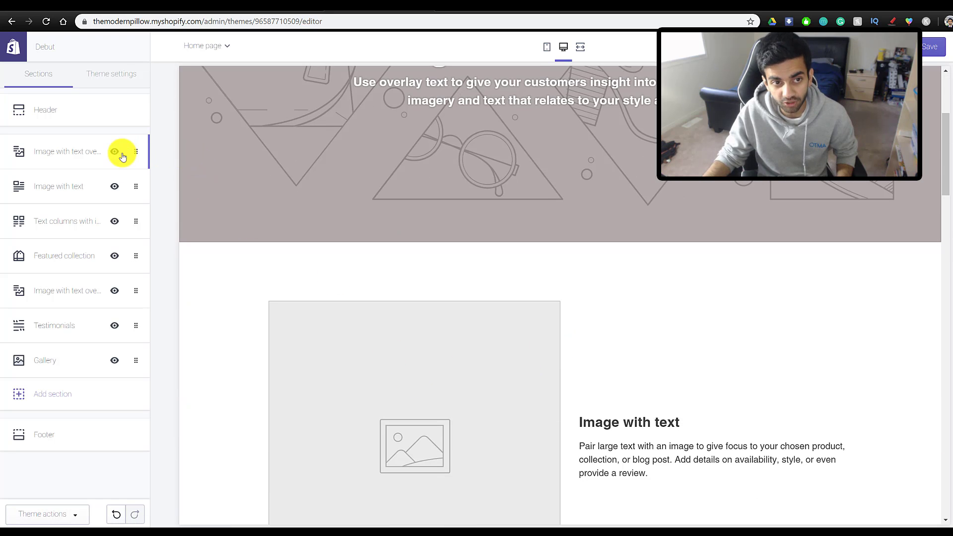
{"action": "mouse_move", "coordinate": [135, 152]}
{"action": "left_mouse_down"}
{"action": "mouse_move", "coordinate": [136, 221]}
{"action": "mouse_move", "coordinate": [136, 148]}
{"action": "mouse_move", "coordinate": [117, 149]}
{"action": "left_mouse_up"}
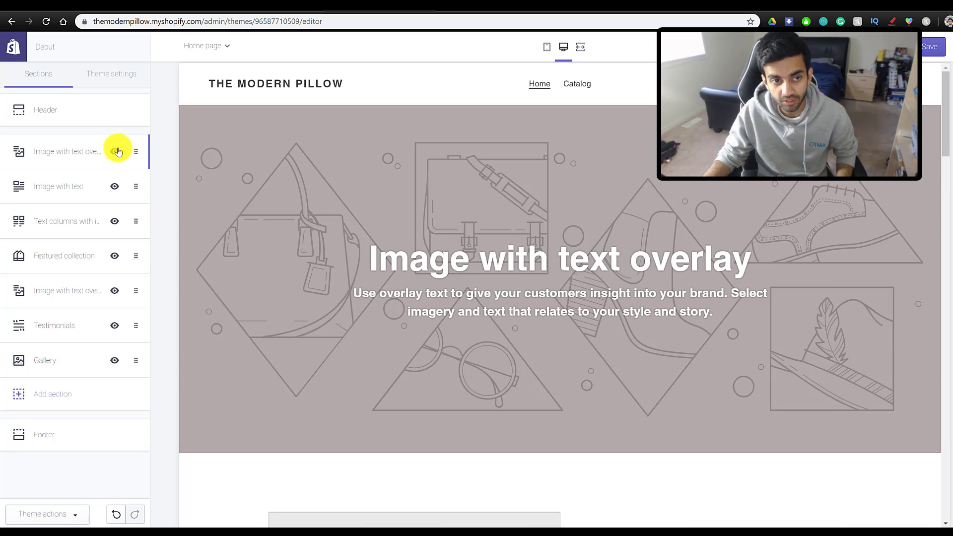
{"action": "left_click", "coordinate": [115, 152]}
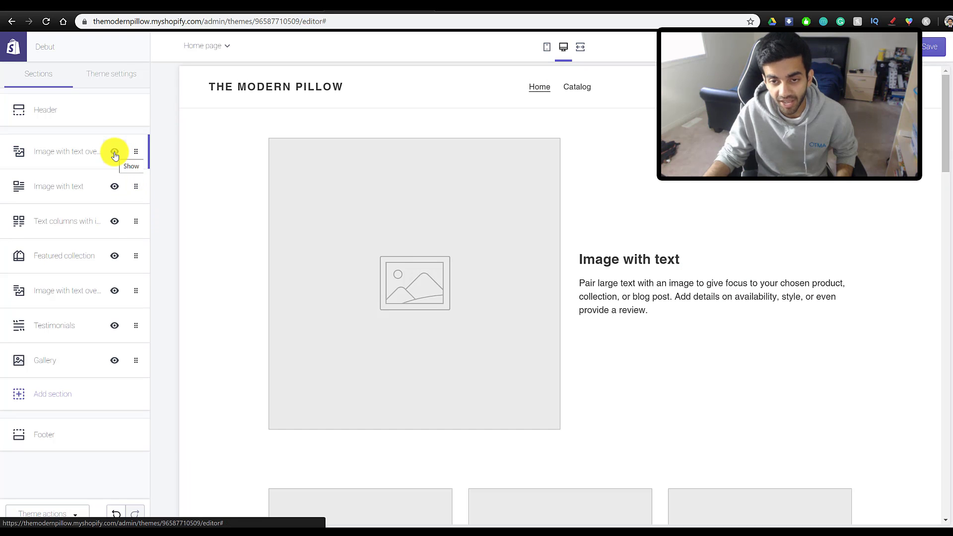
{"action": "left_click", "coordinate": [114, 152]}
- Browse the Add section list of section types and close it without adding any
{"action": "left_click", "coordinate": [67, 403]}
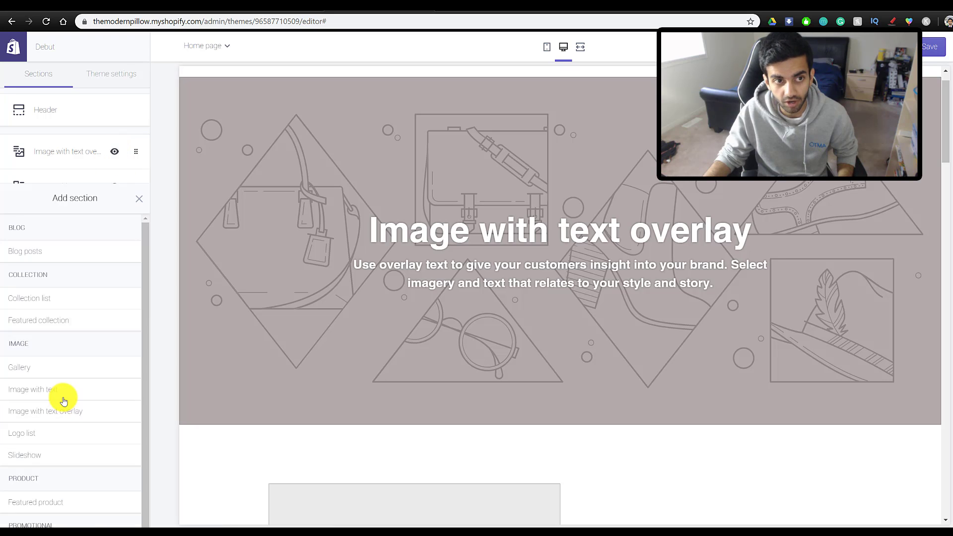
{"action": "scroll", "coordinate": [66, 284], "scroll_direction": "down", "scroll_amount": 3}
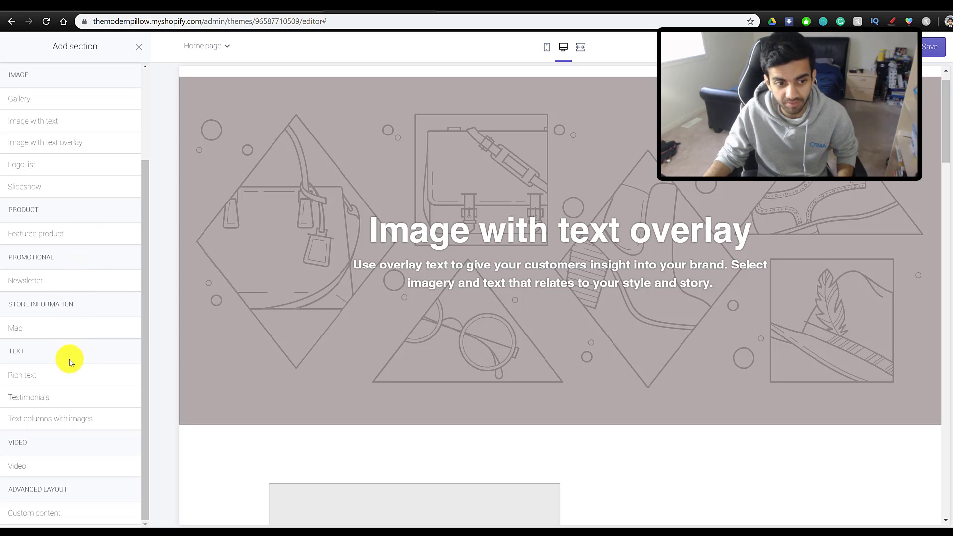
{"action": "scroll", "coordinate": [67, 474], "scroll_direction": "up", "scroll_amount": 3}
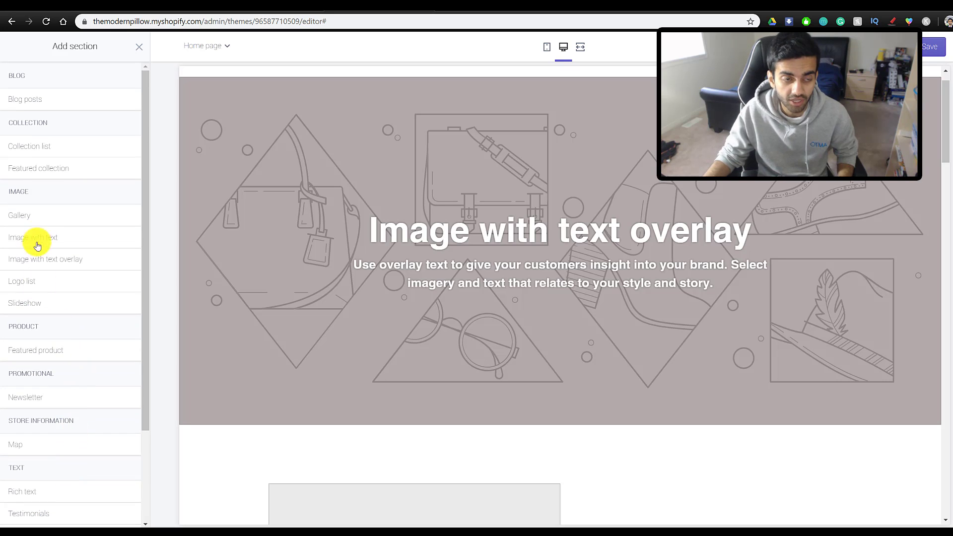
{"action": "left_click", "coordinate": [139, 47]}
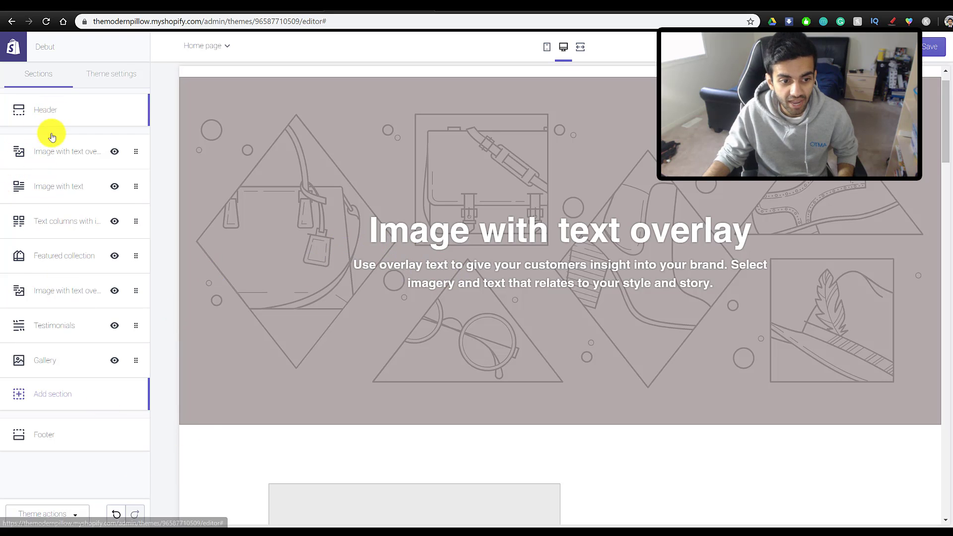
- Upload logo.png and set the Modern Pillow logo as the header image in place of the text title
{"action": "left_click", "coordinate": [58, 114]}
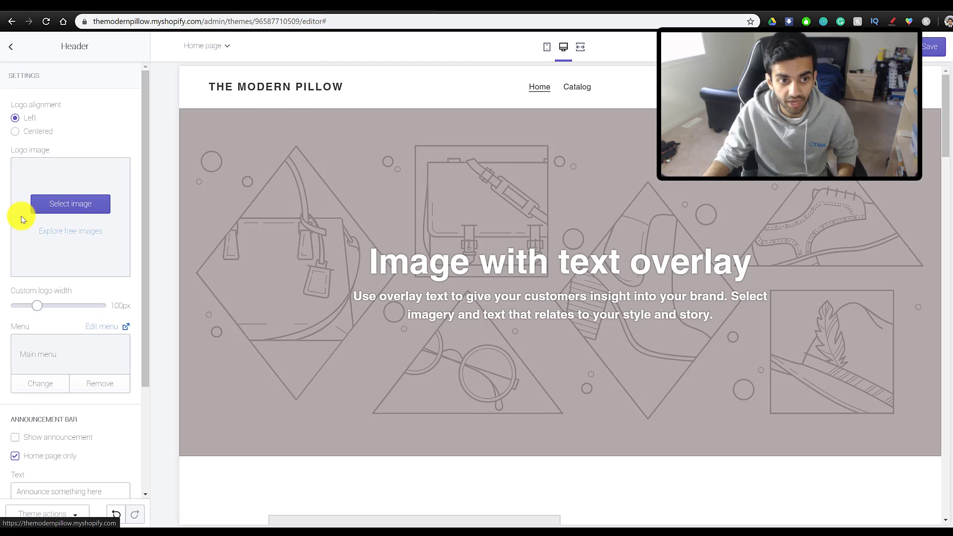
{"action": "left_click", "coordinate": [79, 203]}
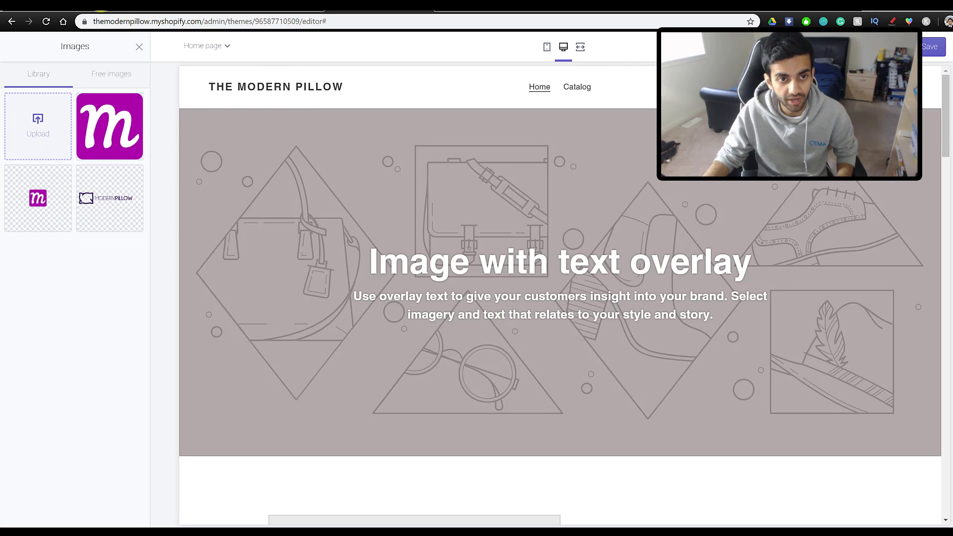
{"action": "left_click", "coordinate": [47, 149]}
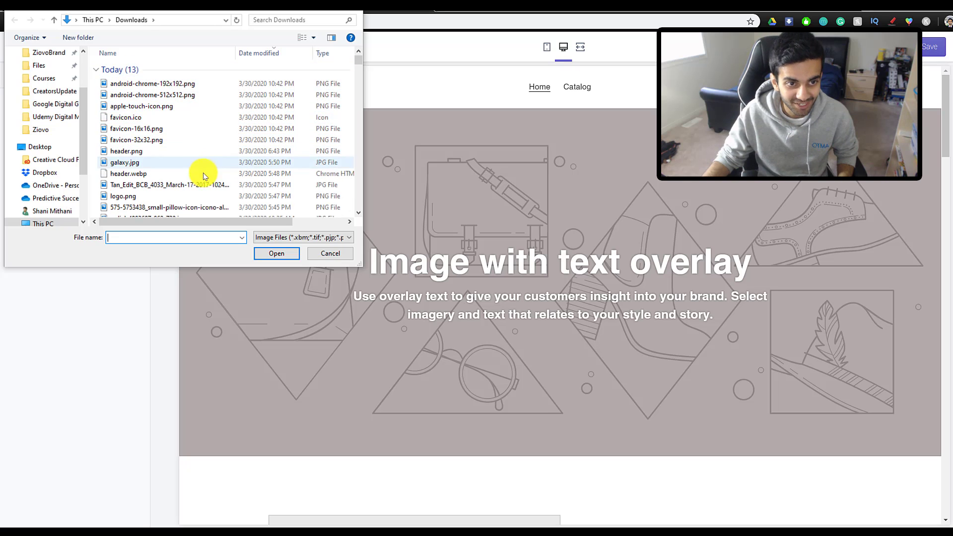
{"action": "scroll", "coordinate": [204, 174], "scroll_direction": "down", "scroll_amount": 1}
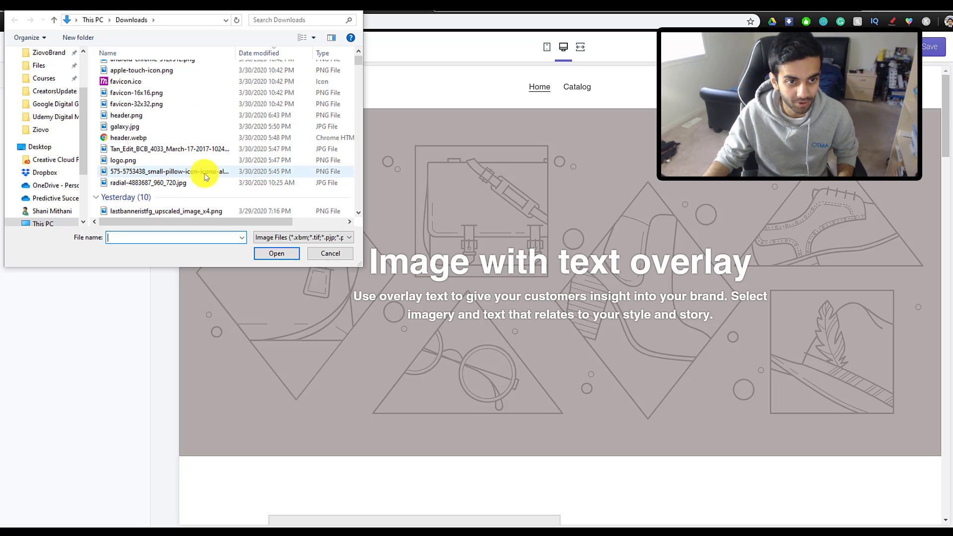
{"action": "double_click", "coordinate": [160, 163]}
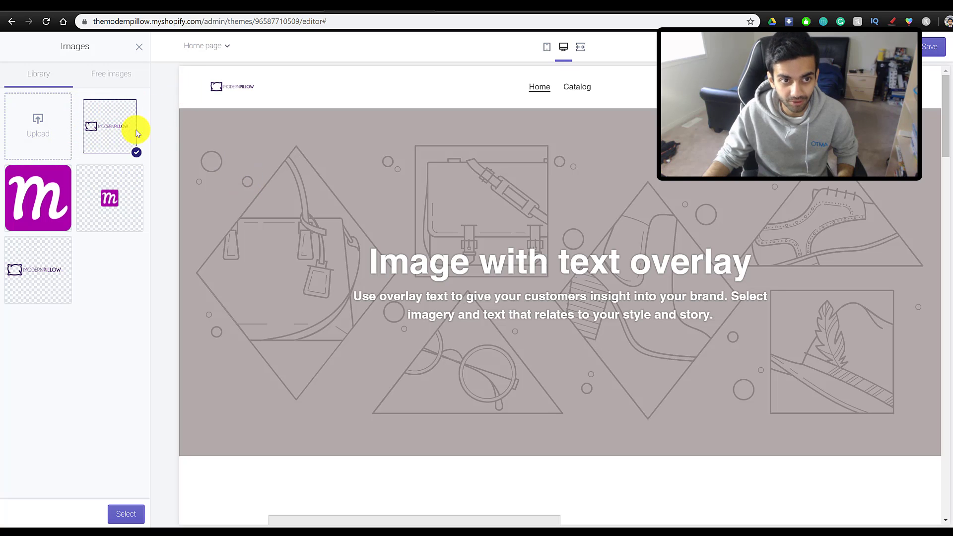
{"action": "left_click", "coordinate": [109, 142]}
{"action": "left_click", "coordinate": [97, 138]}
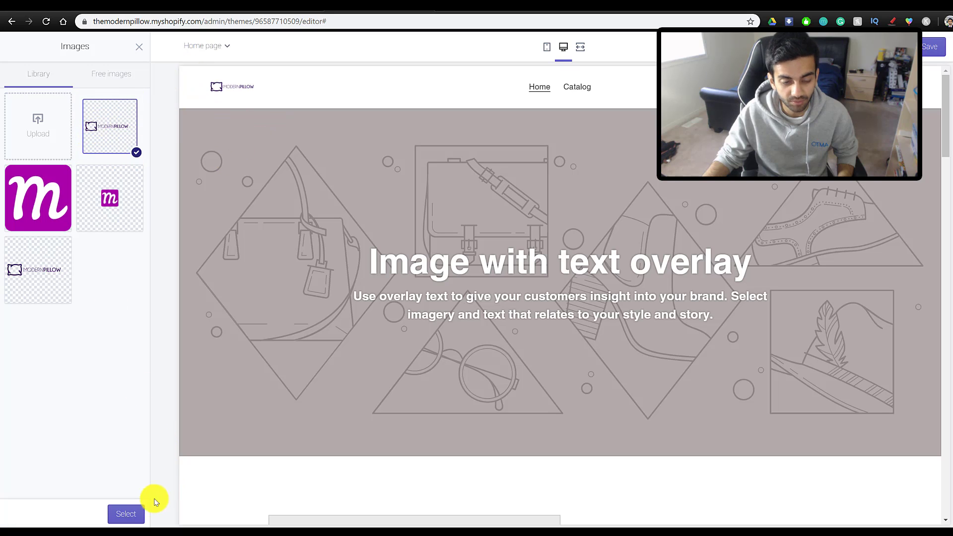
{"action": "left_click", "coordinate": [30, 292]}
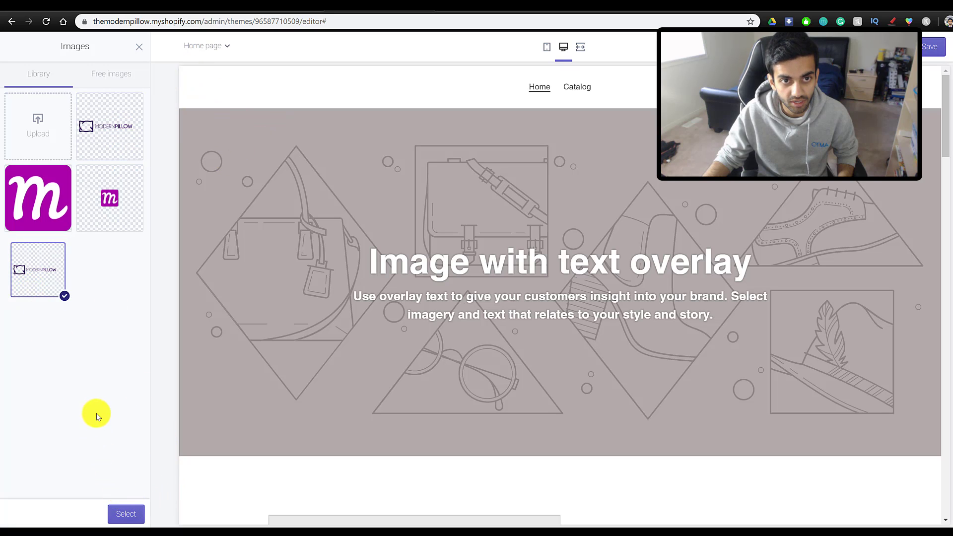
{"action": "left_click", "coordinate": [124, 515]}
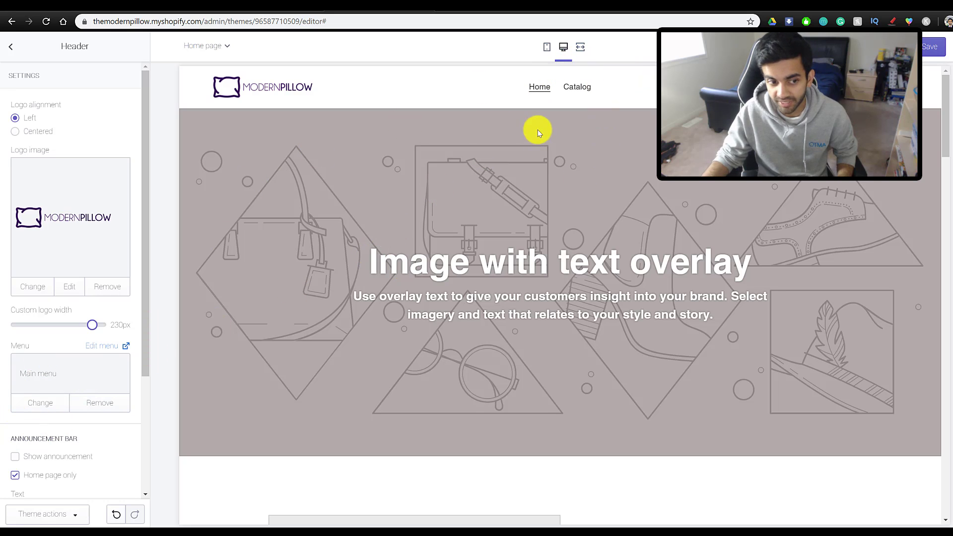
- Turn on the announcement bar and make its colour dark purple (#3C0D75)
{"action": "scroll", "coordinate": [71, 412], "scroll_direction": "down", "scroll_amount": 2}
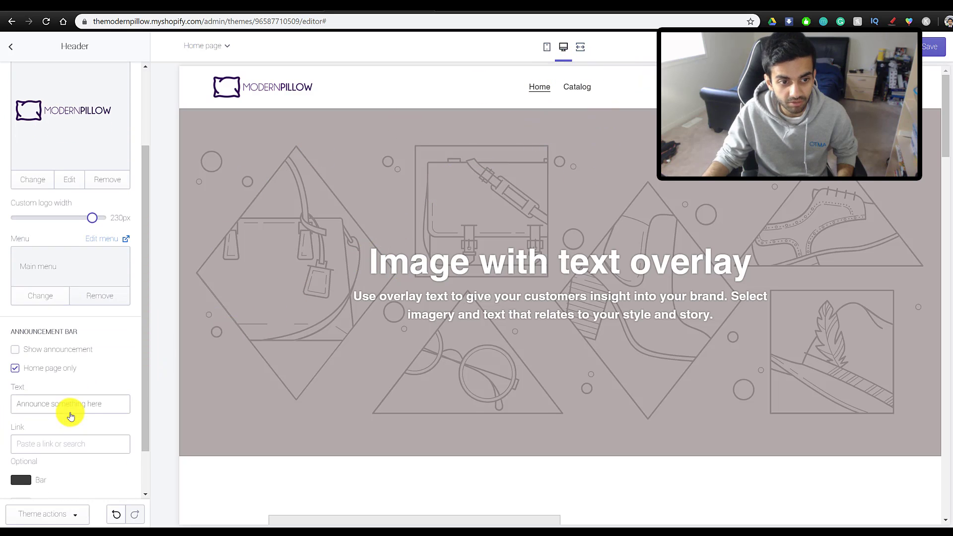
{"action": "left_click", "coordinate": [15, 350]}
{"action": "scroll", "coordinate": [38, 368], "scroll_direction": "down", "scroll_amount": 1}
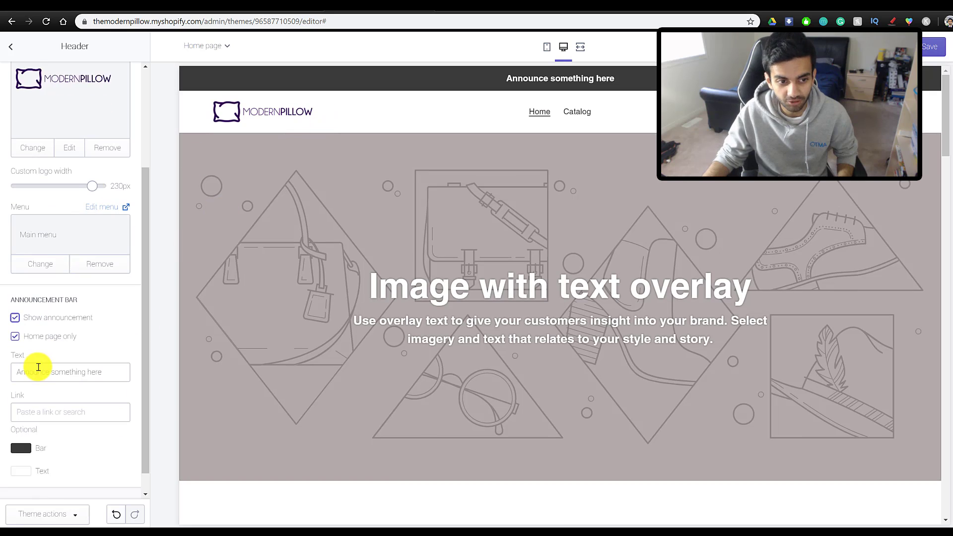
{"action": "scroll", "coordinate": [38, 368], "scroll_direction": "down", "scroll_amount": 1}
{"action": "left_click", "coordinate": [21, 425]}
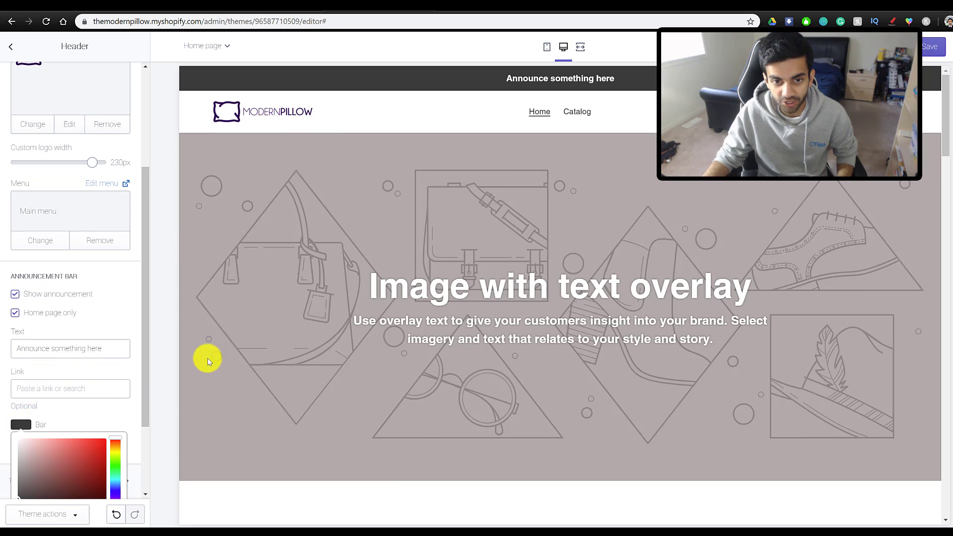
{"action": "left_click", "coordinate": [116, 494]}
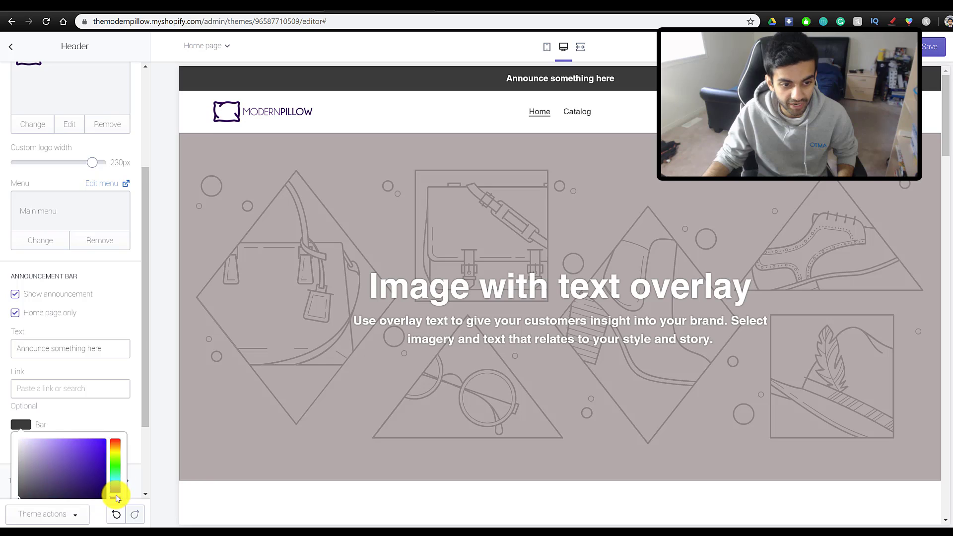
{"action": "left_click", "coordinate": [21, 425]}
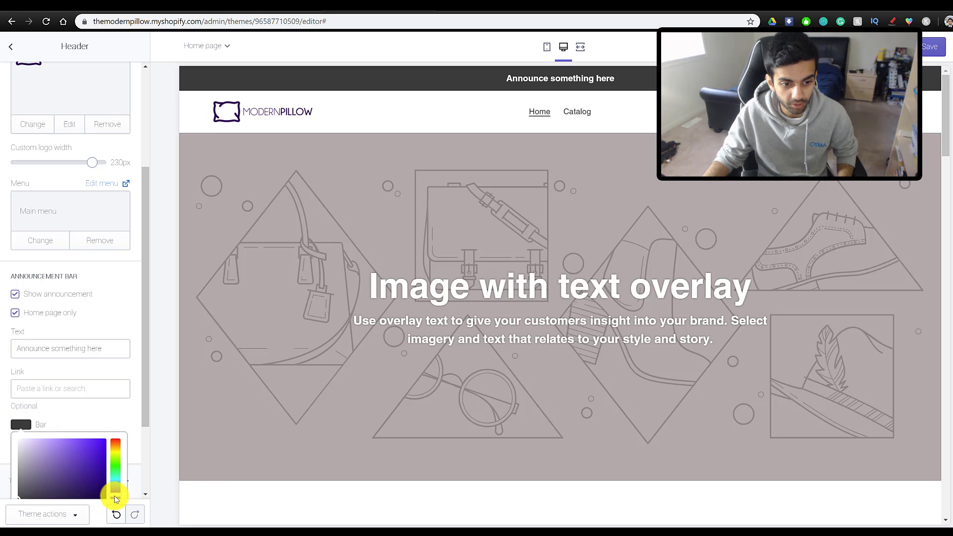
{"action": "left_click", "coordinate": [115, 496]}
{"action": "left_click", "coordinate": [21, 425]}
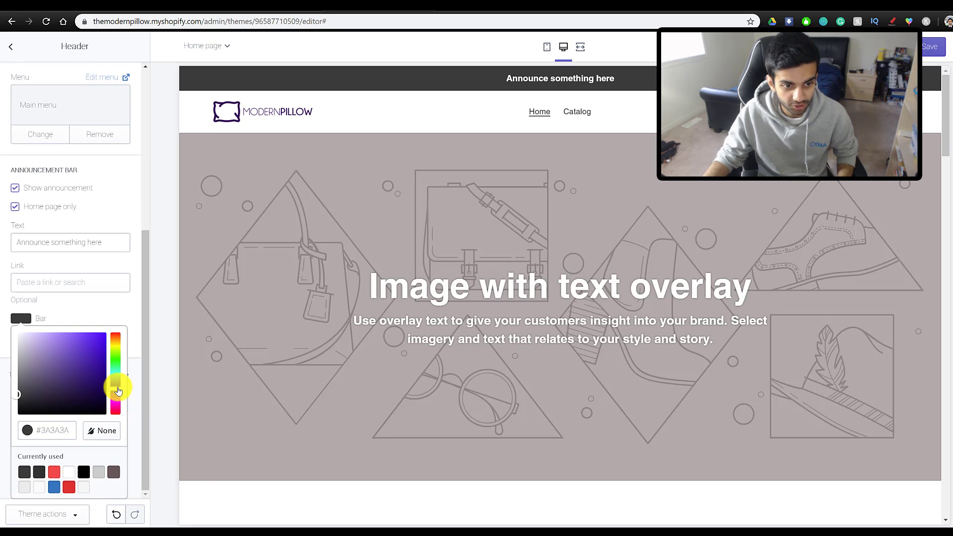
{"action": "left_click", "coordinate": [94, 376]}
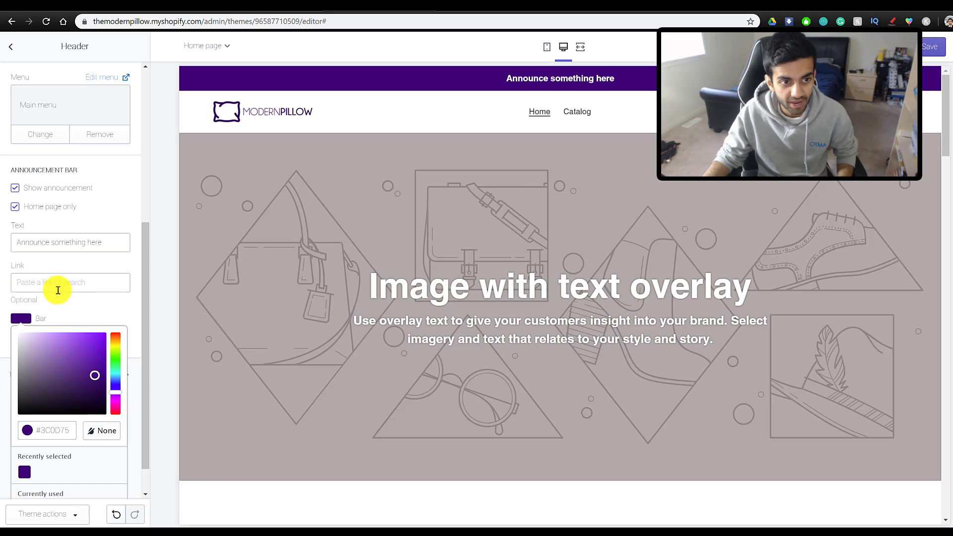
- Change the announcement text to "Shop for the coolest pillow covers you'll ever see!"
{"action": "left_click", "coordinate": [91, 239]}
{"action": "left_click_drag", "start_coordinate": [122, 348], "coordinate": [11, 348]}
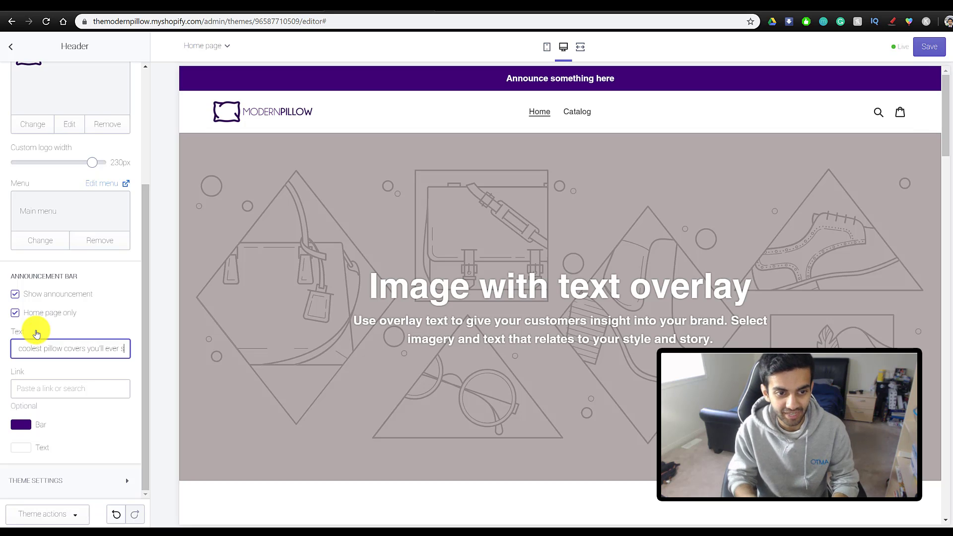
{"action": "type", "text": "!"}
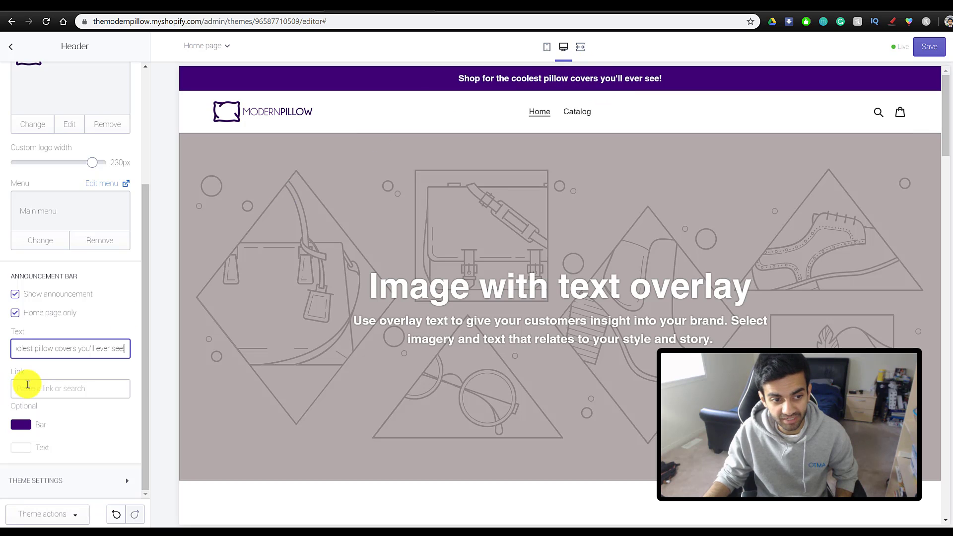
- Link the announcement to Products > All Products
{"action": "left_click", "coordinate": [28, 388]}
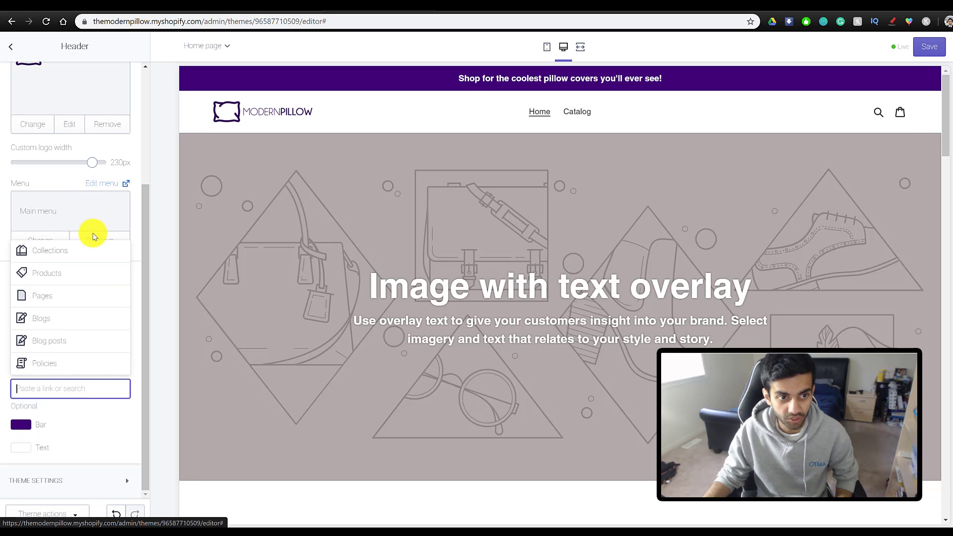
{"action": "left_click", "coordinate": [56, 277]}
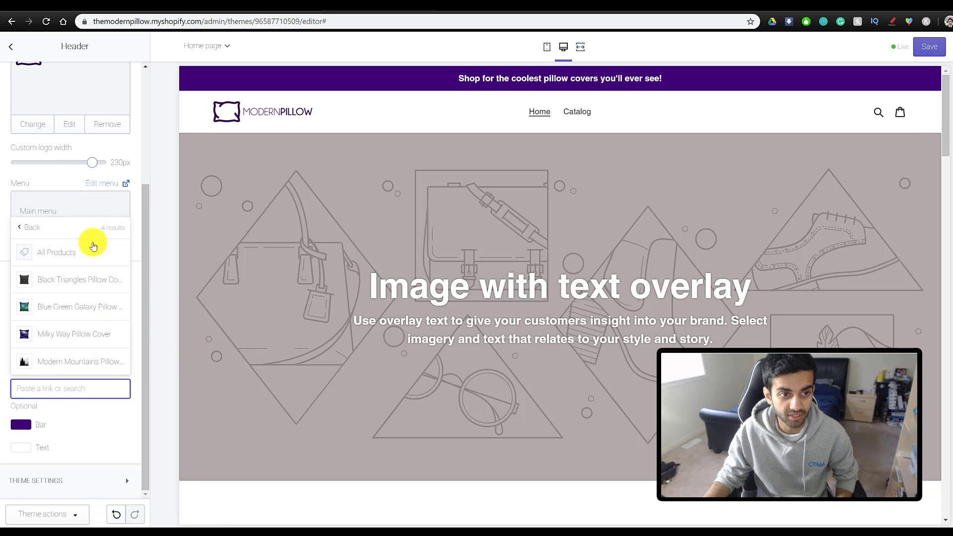
{"action": "left_click", "coordinate": [79, 254]}
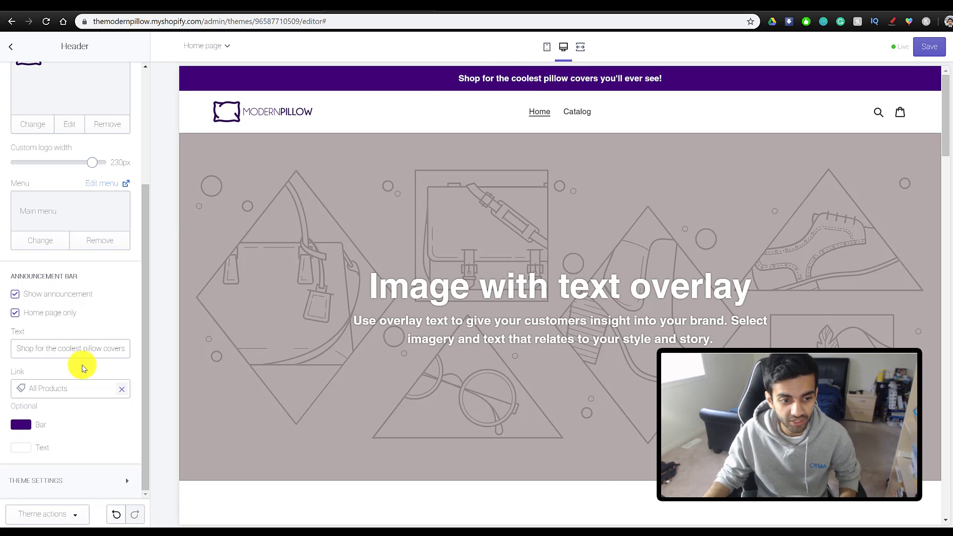
{"action": "scroll", "coordinate": [94, 456], "scroll_direction": "up", "scroll_amount": 3}
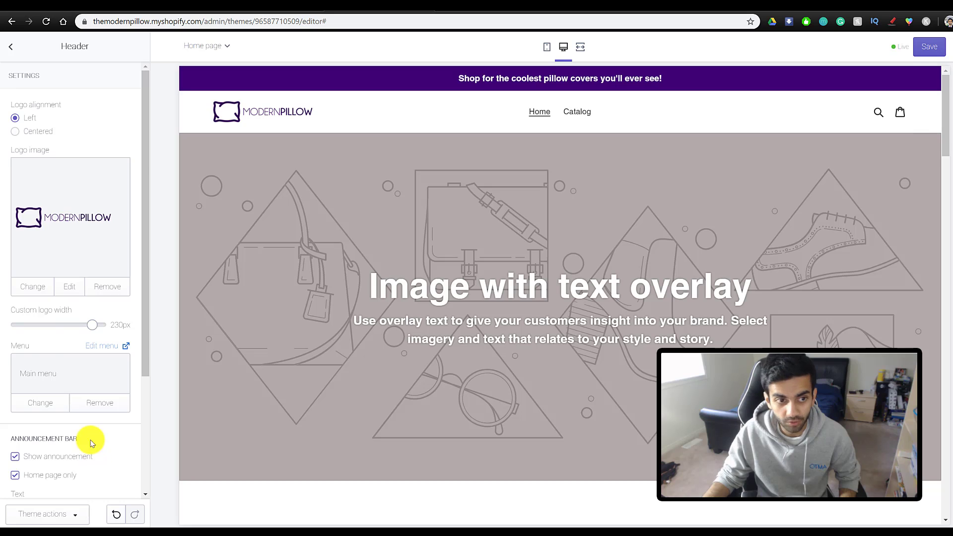
{"action": "scroll", "coordinate": [69, 377], "scroll_direction": "down", "scroll_amount": 3}
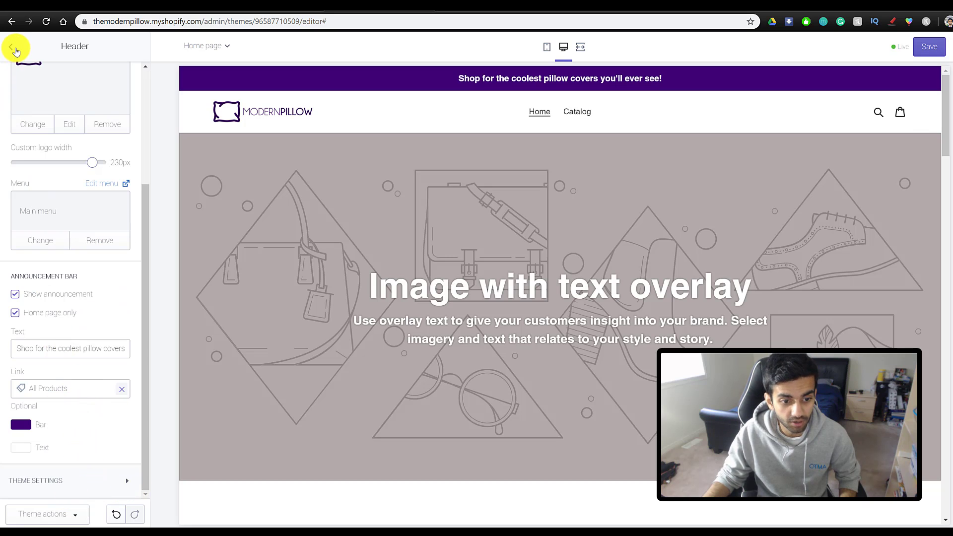
- Set the top Image with text overlay banner's image to the sofa with colourful pillows photo
{"action": "left_click", "coordinate": [14, 51]}
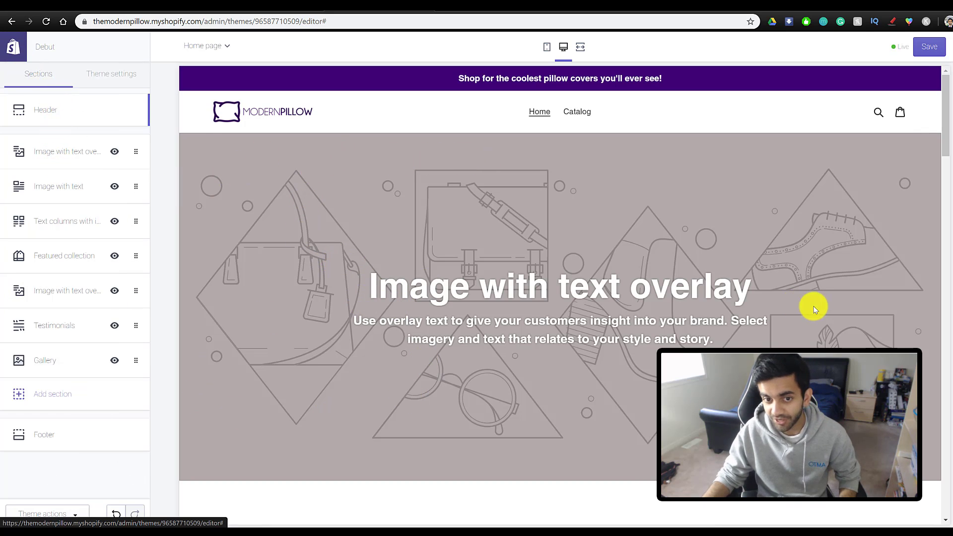
{"action": "scroll", "coordinate": [475, 256], "scroll_direction": "down", "scroll_amount": 1}
{"action": "scroll", "coordinate": [553, 332], "scroll_direction": "up", "scroll_amount": 1}
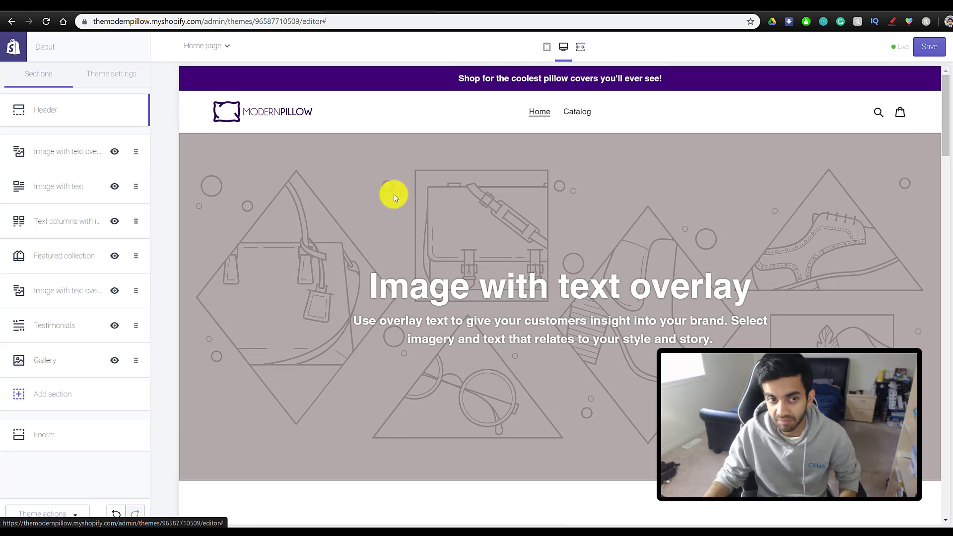
{"action": "left_click", "coordinate": [52, 153]}
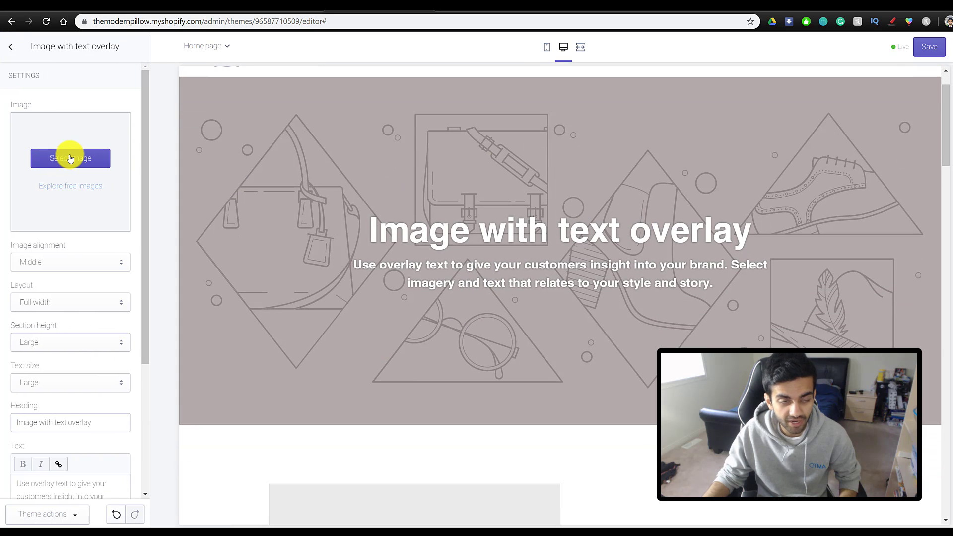
{"action": "left_click", "coordinate": [70, 158]}
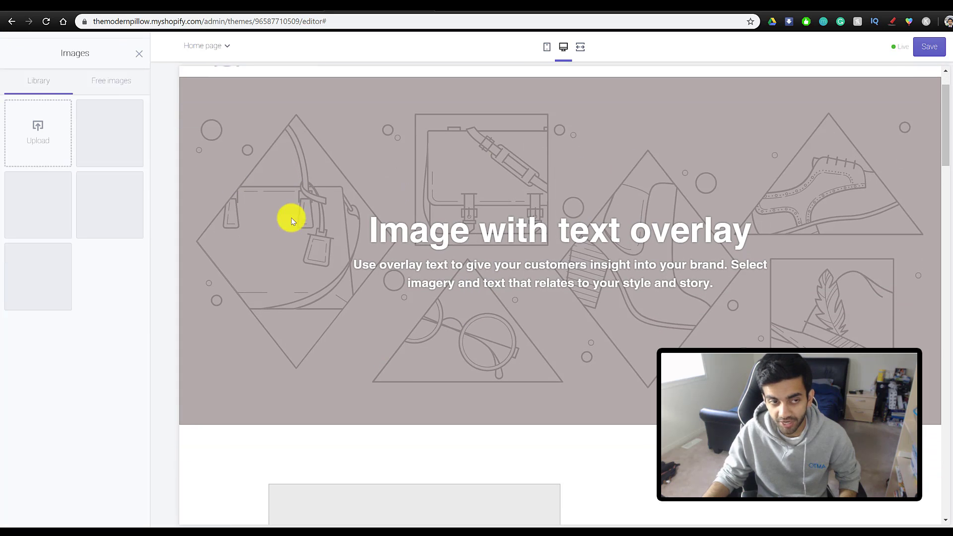
{"action": "left_click", "coordinate": [26, 137]}
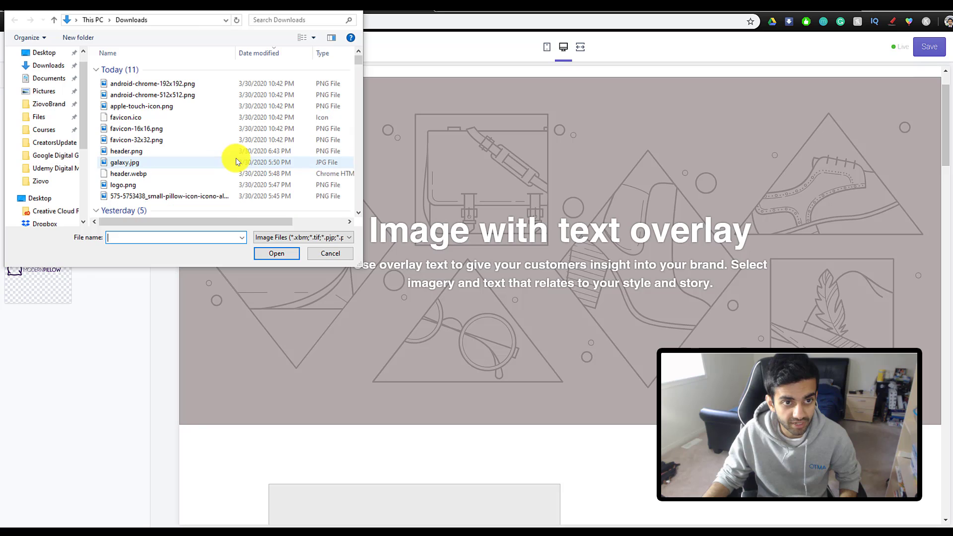
{"action": "key", "text": "Escape"}
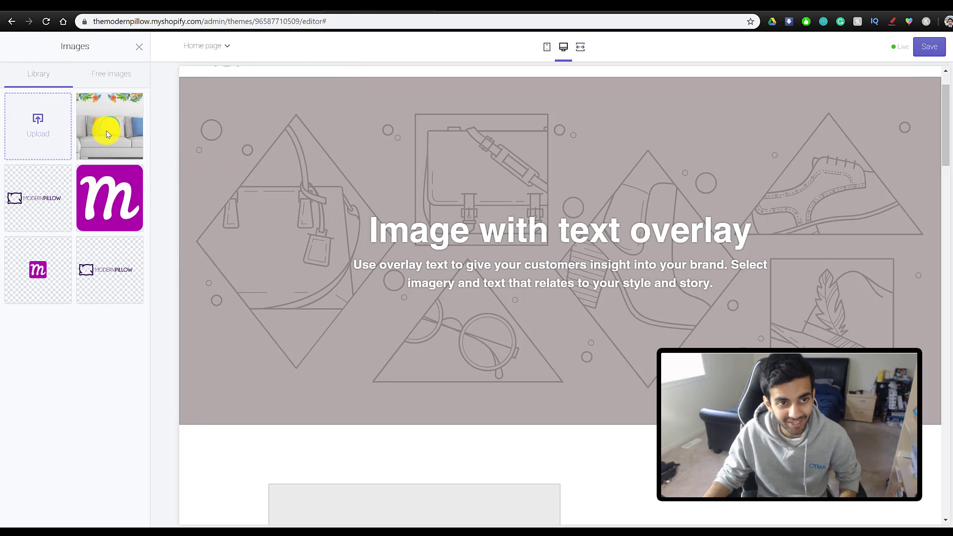
{"action": "left_click", "coordinate": [119, 149]}
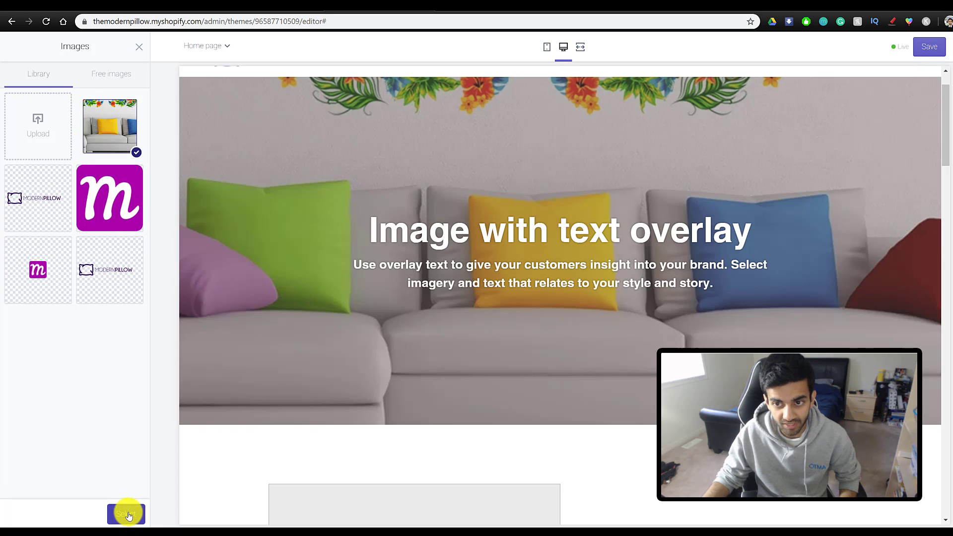
{"action": "left_click", "coordinate": [128, 515]}
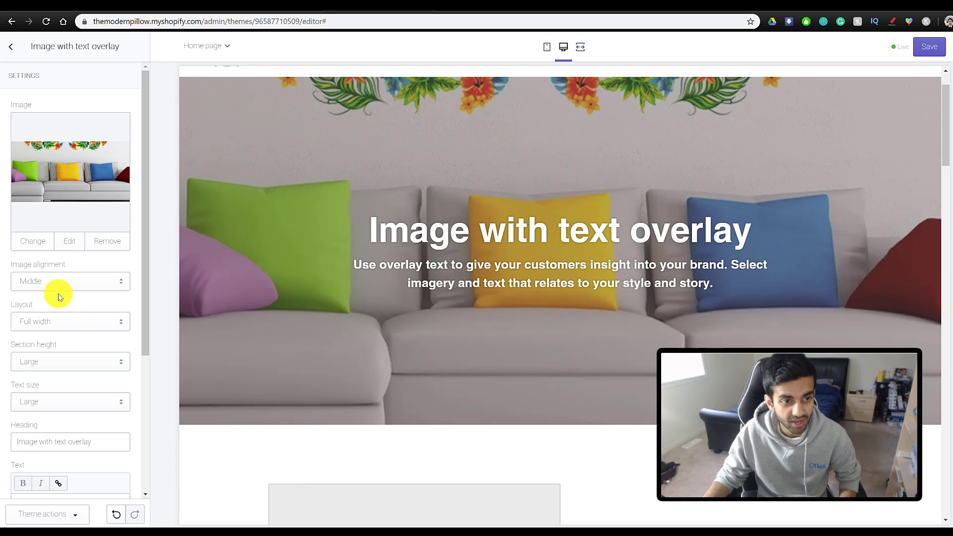
- Keep the banner layout at Full width and change its section height from Large to Medium
{"action": "scroll", "coordinate": [59, 283], "scroll_direction": "down", "scroll_amount": 1}
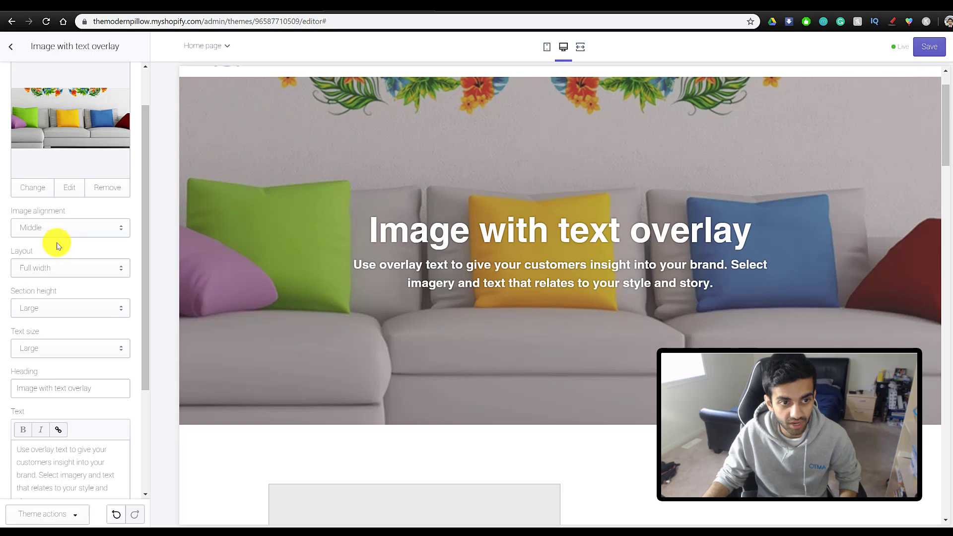
{"action": "left_click", "coordinate": [59, 267]}
{"action": "left_click", "coordinate": [56, 288]}
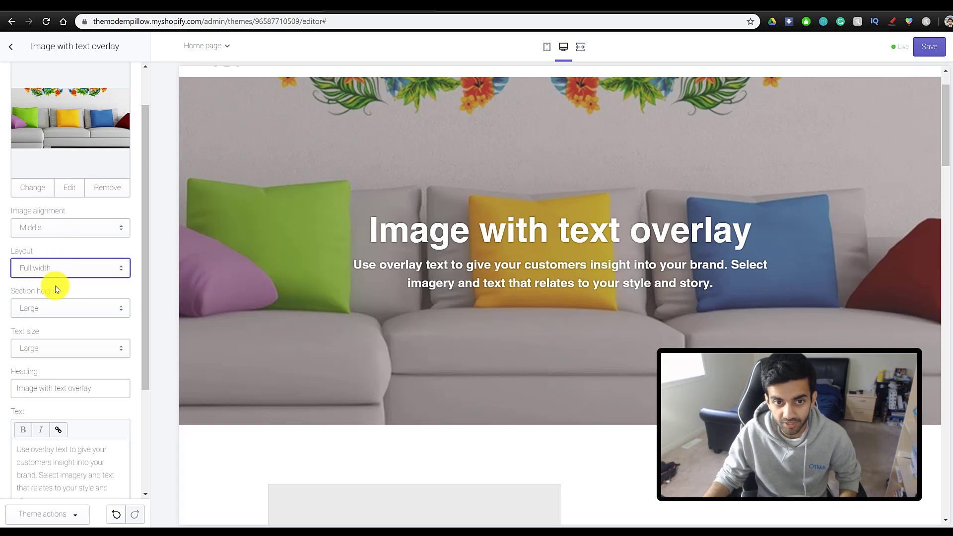
{"action": "left_click", "coordinate": [80, 313]}
{"action": "left_click", "coordinate": [76, 373]}
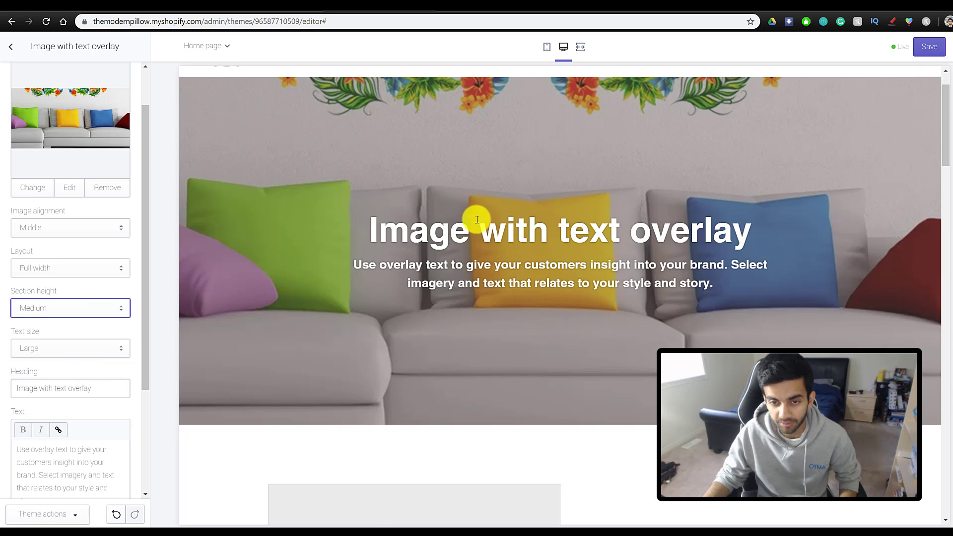
{"action": "scroll", "coordinate": [449, 281], "scroll_direction": "up", "scroll_amount": 2}
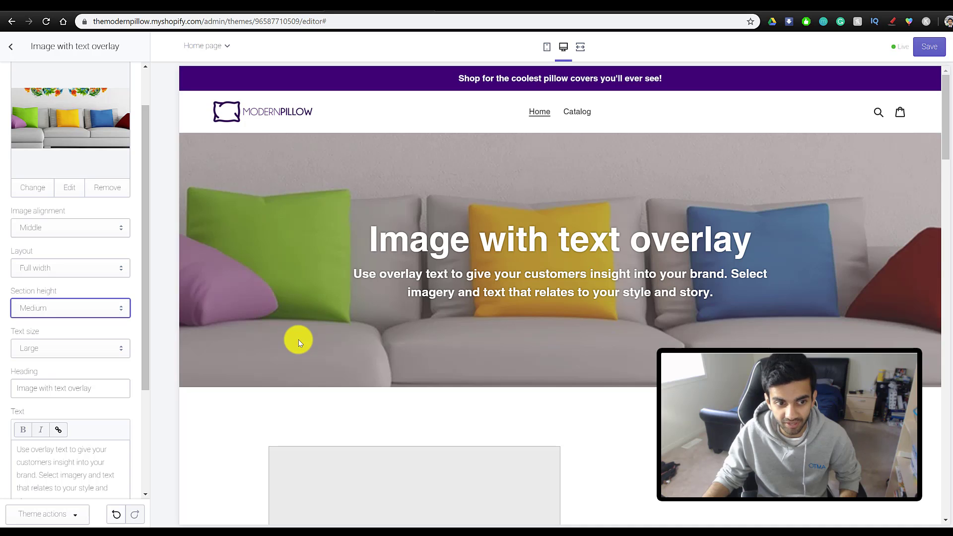
{"action": "scroll", "coordinate": [38, 351], "scroll_direction": "down", "scroll_amount": 2}
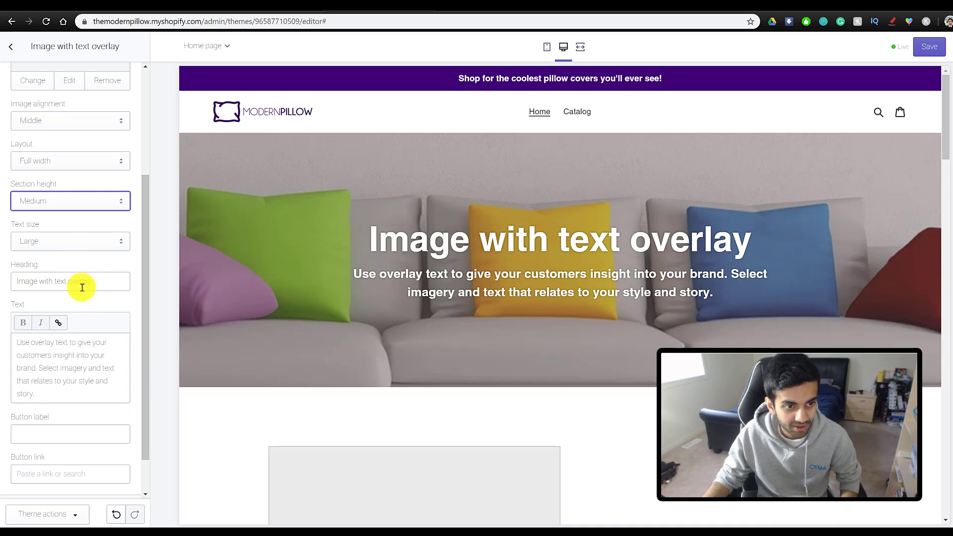
- Change the banner heading to 'Welcome to Modern Pillow' and replace the body text with the tagline
{"action": "left_click_drag", "start_coordinate": [107, 282], "coordinate": [2, 284]}
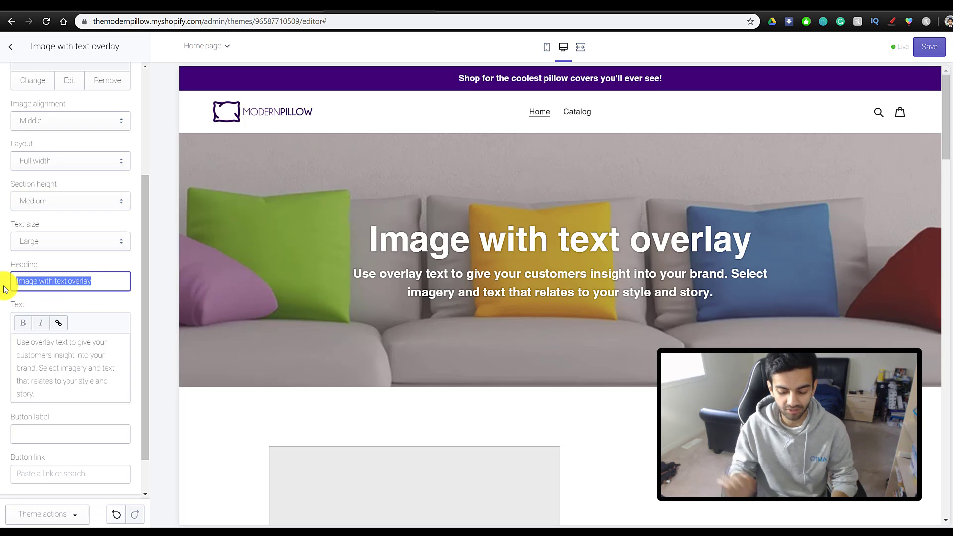
{"action": "type", "text": "Welcome to Modern Pillow"}
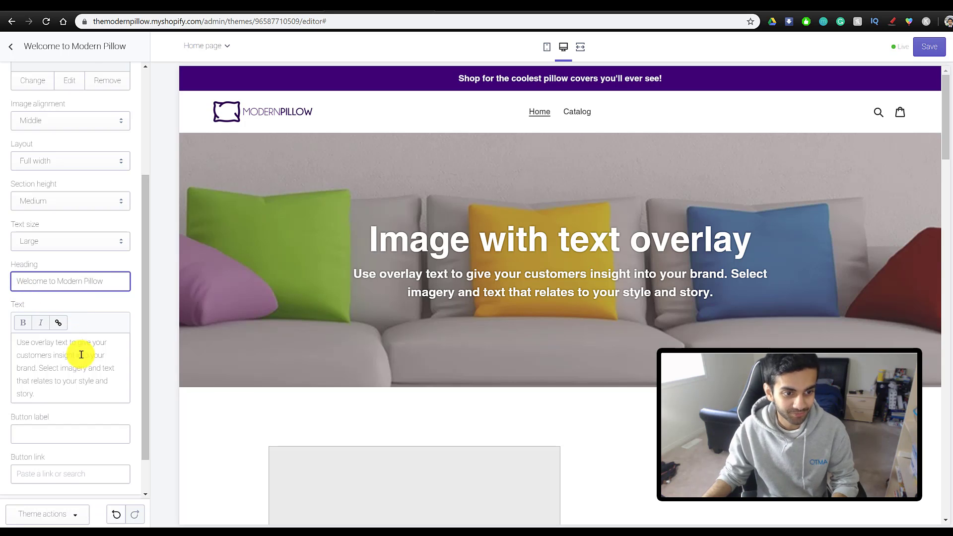
{"action": "left_click", "coordinate": [82, 354]}
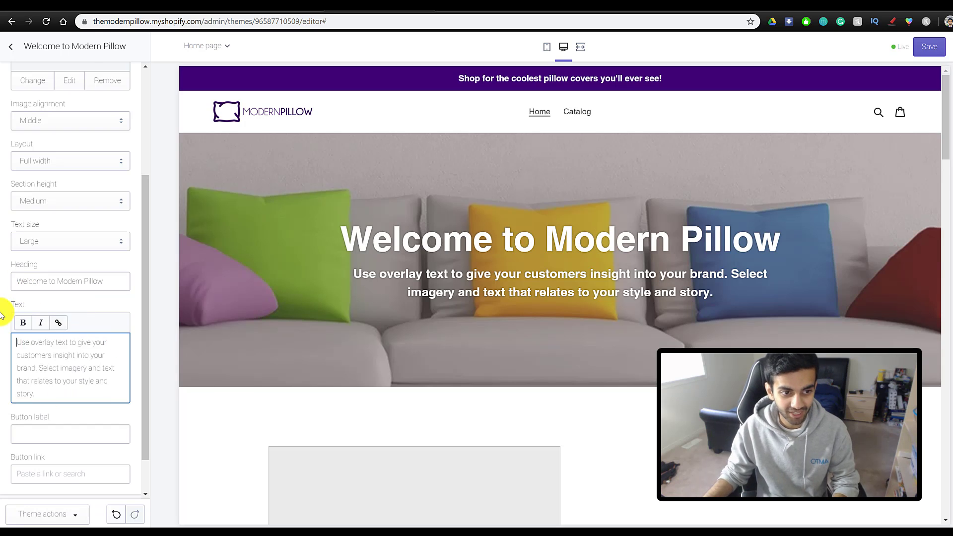
{"action": "left_click_drag", "start_coordinate": [5, 304], "coordinate": [85, 391]}
{"action": "type", "text": "Here you can find quality pillow covers in a variety of different designs"}
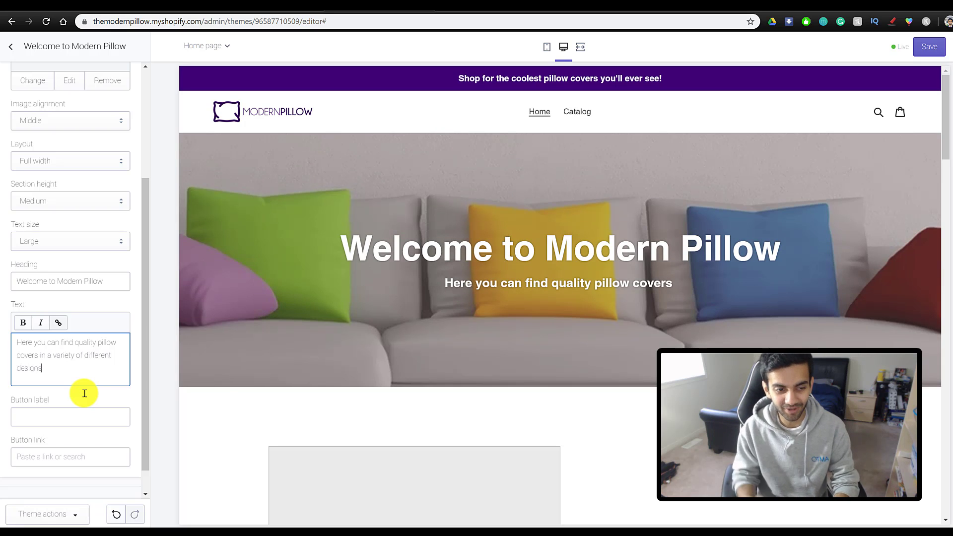
{"action": "type", "text": "!"}
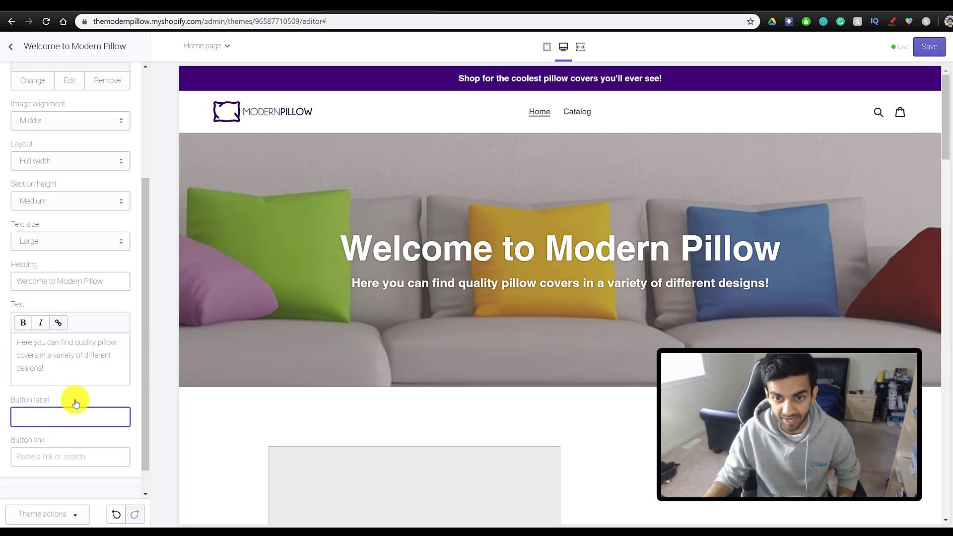
- Give the banner a 'Shop Now!' button linked to Products > All Products
{"action": "scroll", "coordinate": [17, 391], "scroll_direction": "down", "scroll_amount": 1}
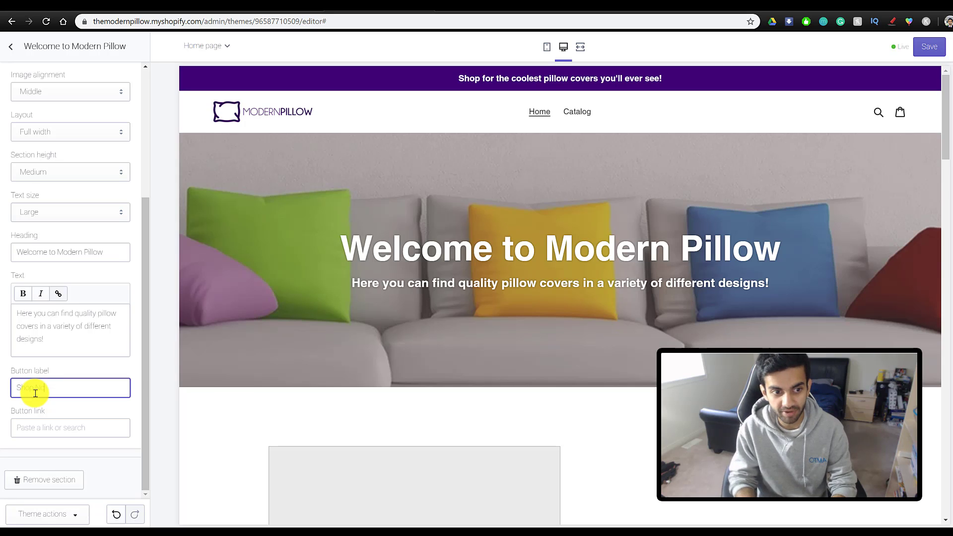
{"action": "left_click", "coordinate": [35, 393]}
{"action": "type", "text": "Shop Now!"}
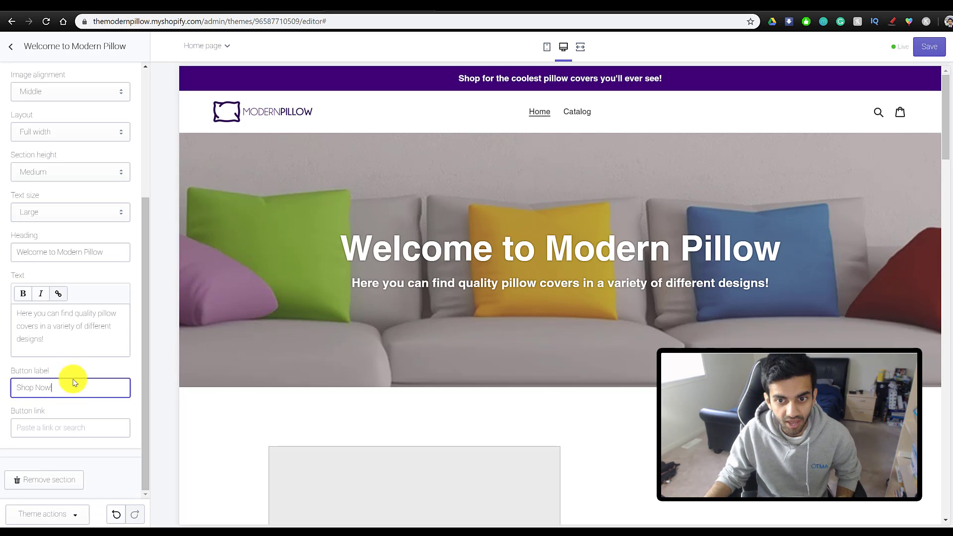
{"action": "left_click", "coordinate": [78, 427]}
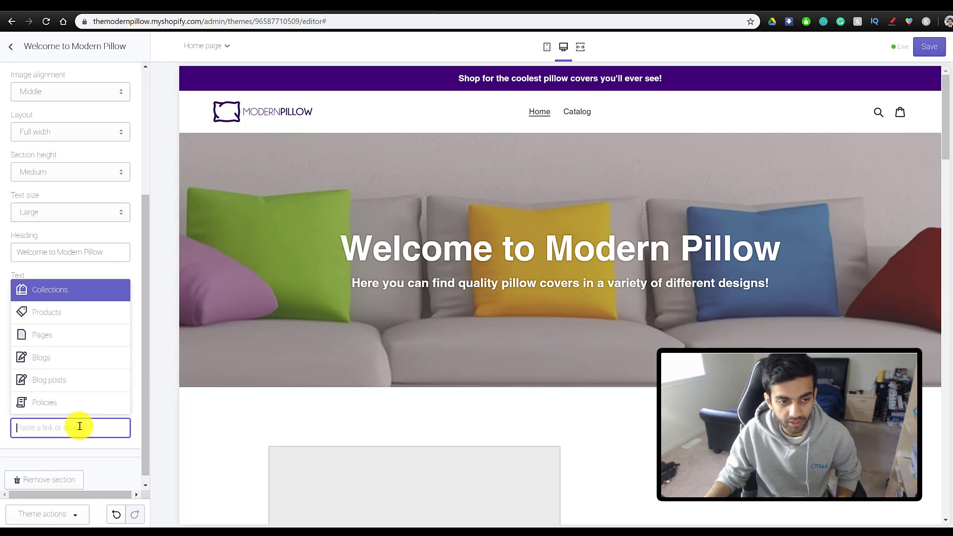
{"action": "left_click", "coordinate": [55, 313]}
{"action": "left_click", "coordinate": [55, 307]}
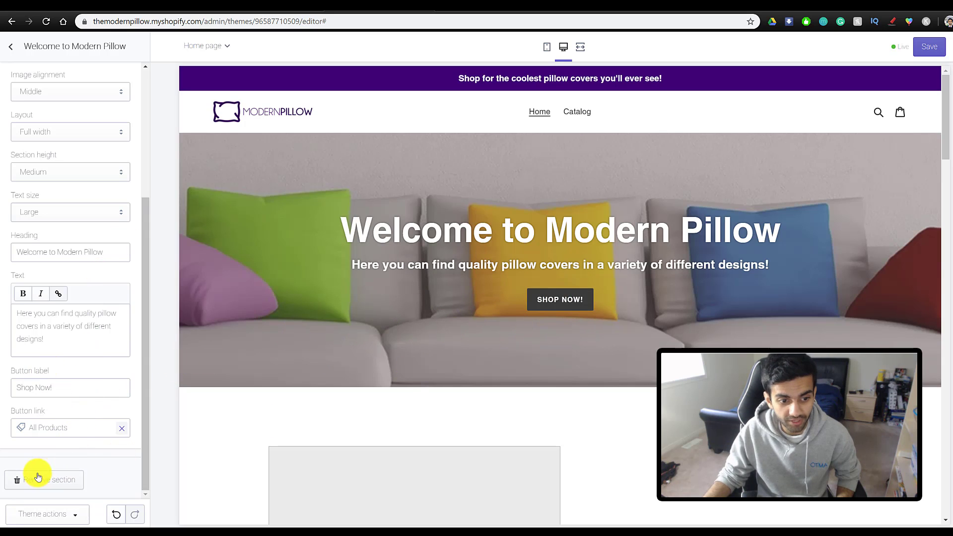
{"action": "left_click", "coordinate": [11, 46]}
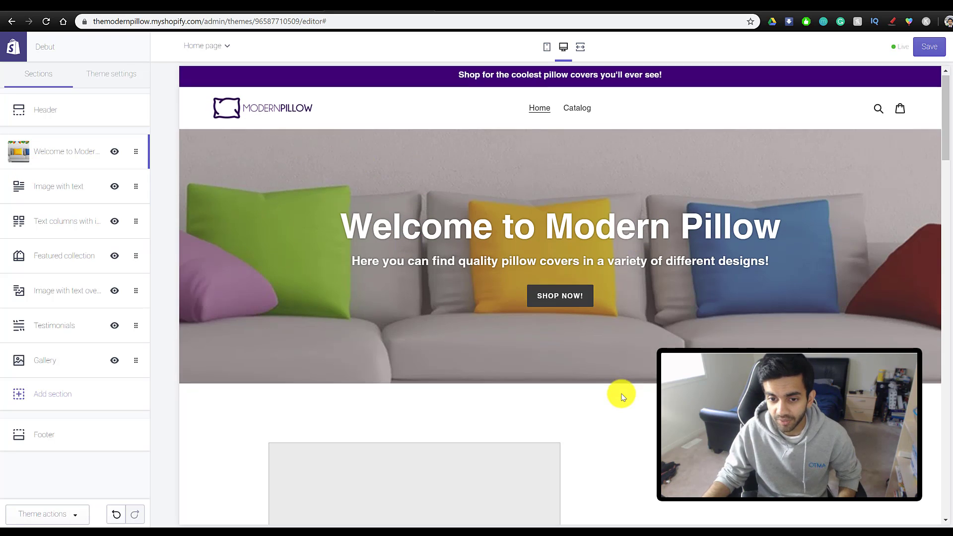
- Hide the Testimonials and Text columns with images sections from the home page
{"action": "scroll", "coordinate": [586, 378], "scroll_direction": "down", "scroll_amount": 5}
{"action": "scroll", "coordinate": [524, 338], "scroll_direction": "down", "scroll_amount": 15}
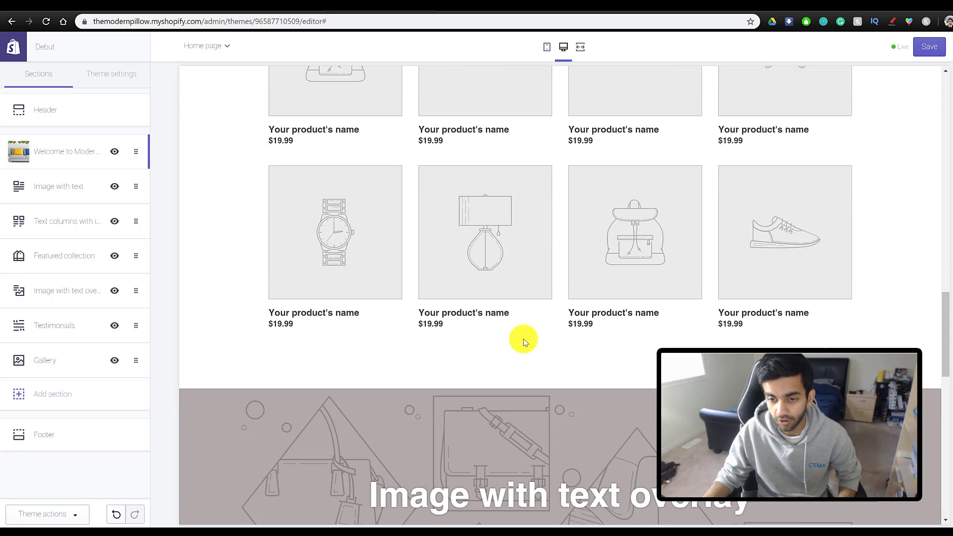
{"action": "scroll", "coordinate": [467, 370], "scroll_direction": "down", "scroll_amount": 3}
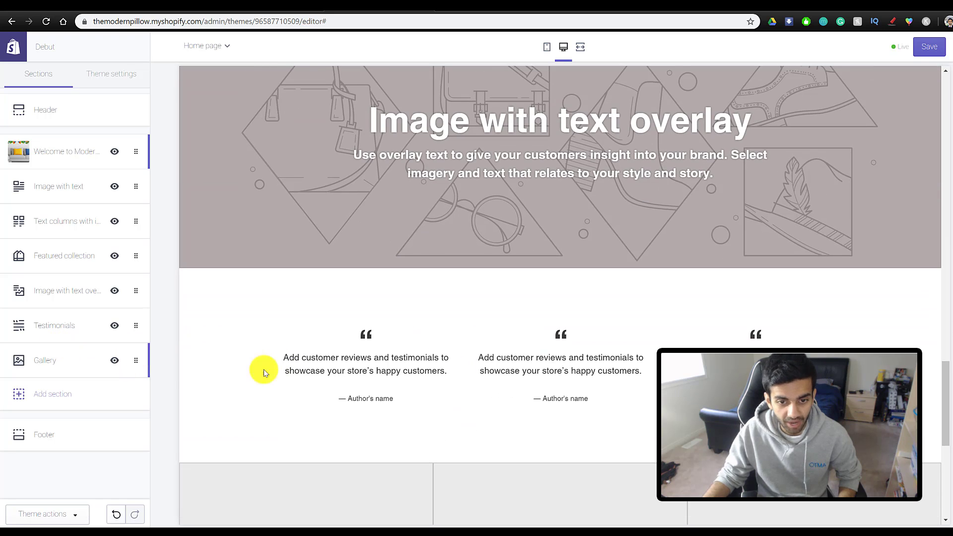
{"action": "left_click", "coordinate": [114, 326]}
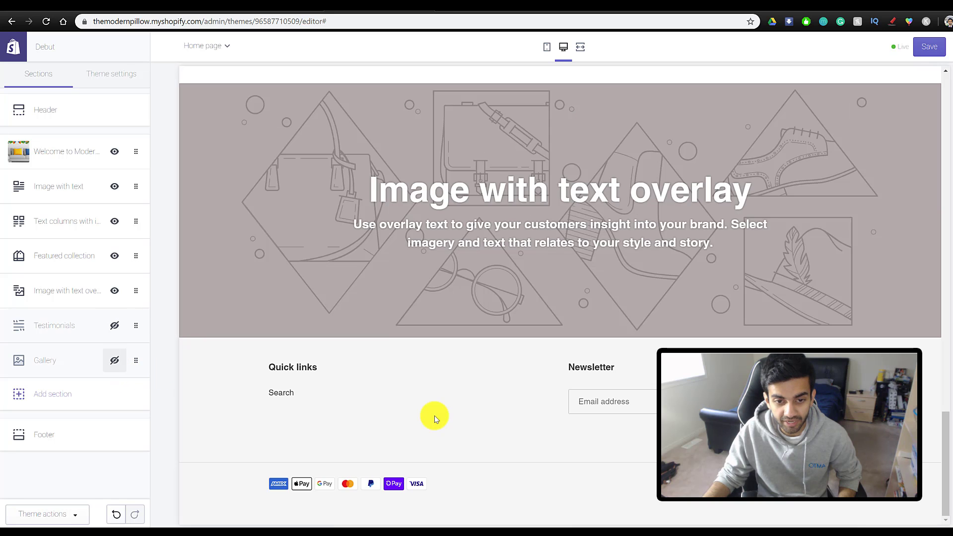
{"action": "scroll", "coordinate": [434, 416], "scroll_direction": "up", "scroll_amount": 5}
{"action": "scroll", "coordinate": [434, 416], "scroll_direction": "up", "scroll_amount": 10}
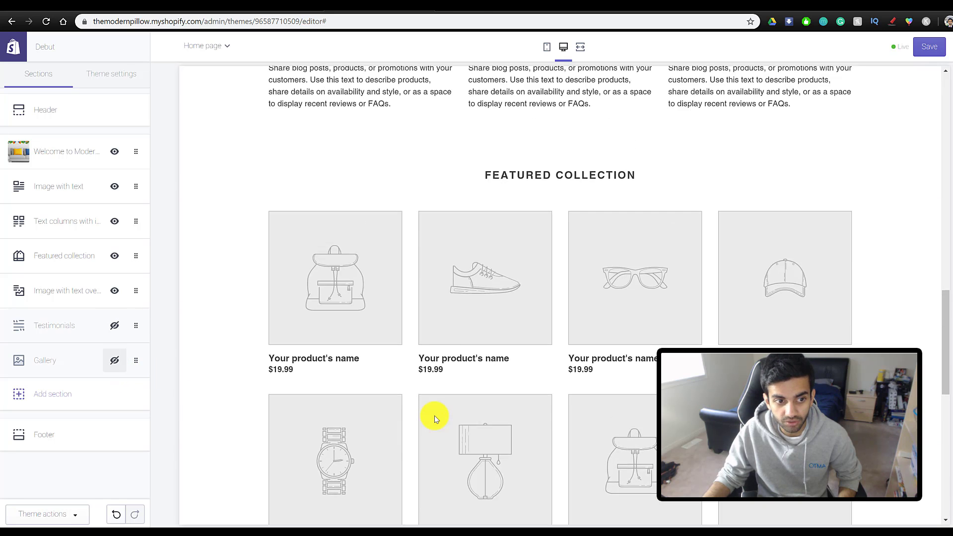
{"action": "scroll", "coordinate": [307, 402], "scroll_direction": "up", "scroll_amount": 4}
{"action": "scroll", "coordinate": [306, 400], "scroll_direction": "down", "scroll_amount": 7}
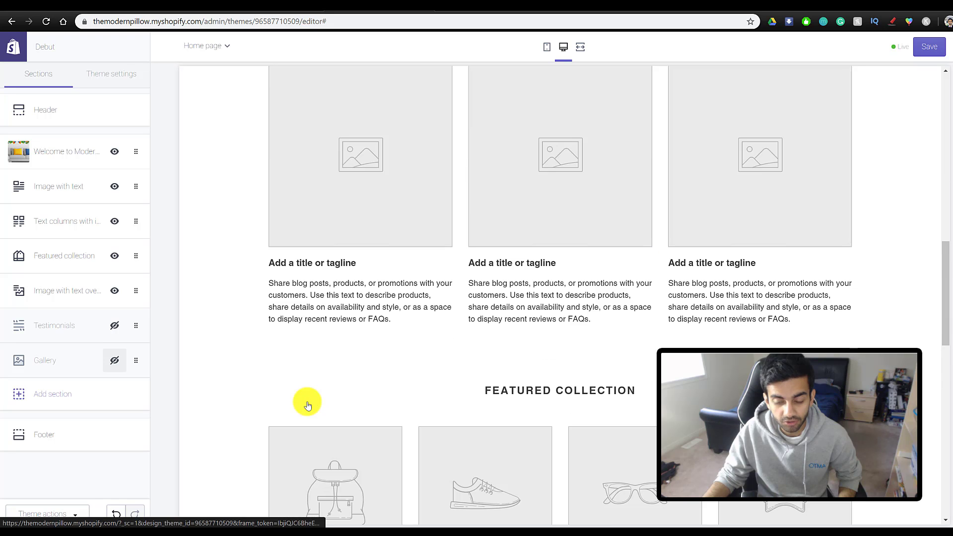
{"action": "scroll", "coordinate": [293, 373], "scroll_direction": "up", "scroll_amount": 5}
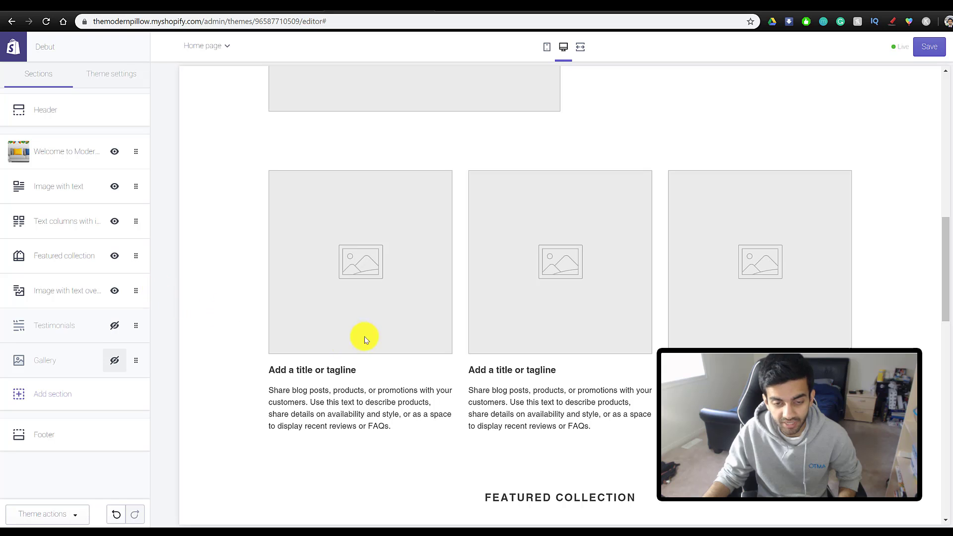
{"action": "scroll", "coordinate": [497, 345], "scroll_direction": "up", "scroll_amount": 1}
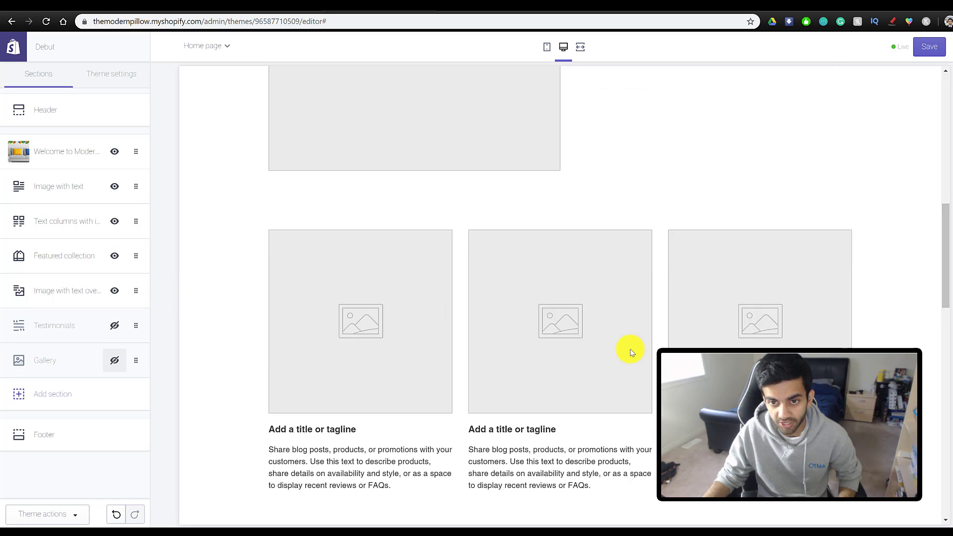
{"action": "left_click", "coordinate": [114, 224]}
{"action": "scroll", "coordinate": [516, 408], "scroll_direction": "up", "scroll_amount": 10}
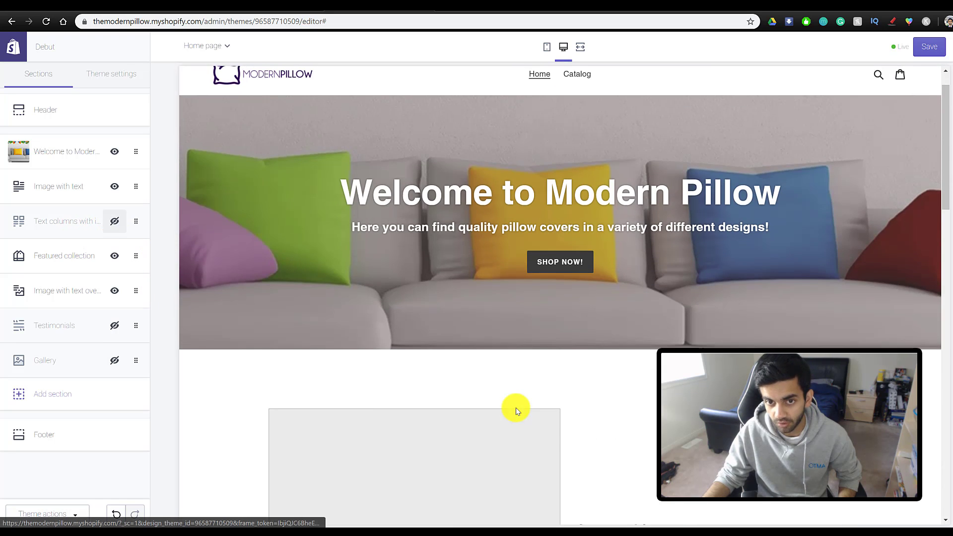
{"action": "scroll", "coordinate": [661, 323], "scroll_direction": "down", "scroll_amount": 5}
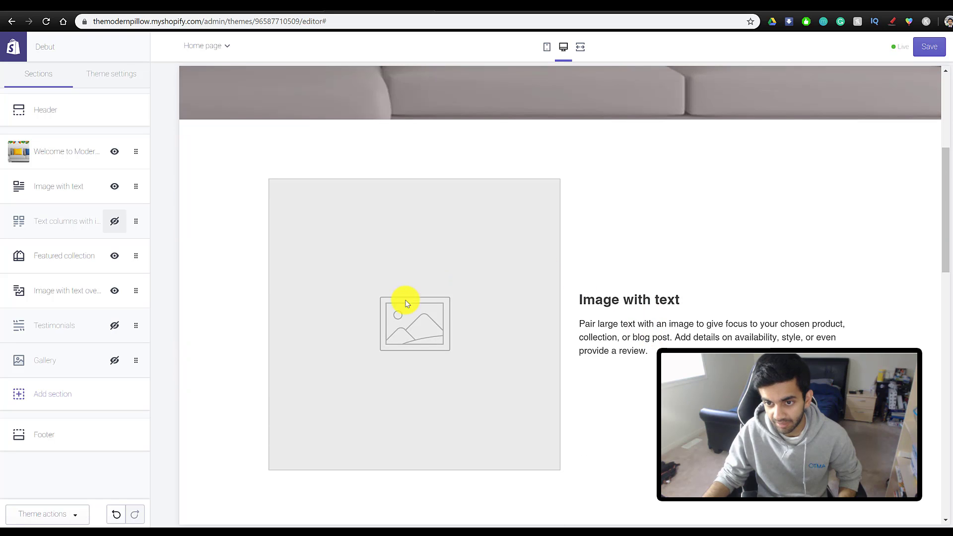
{"action": "scroll", "coordinate": [546, 348], "scroll_direction": "down", "scroll_amount": 5}
{"action": "scroll", "coordinate": [455, 372], "scroll_direction": "down", "scroll_amount": 8}
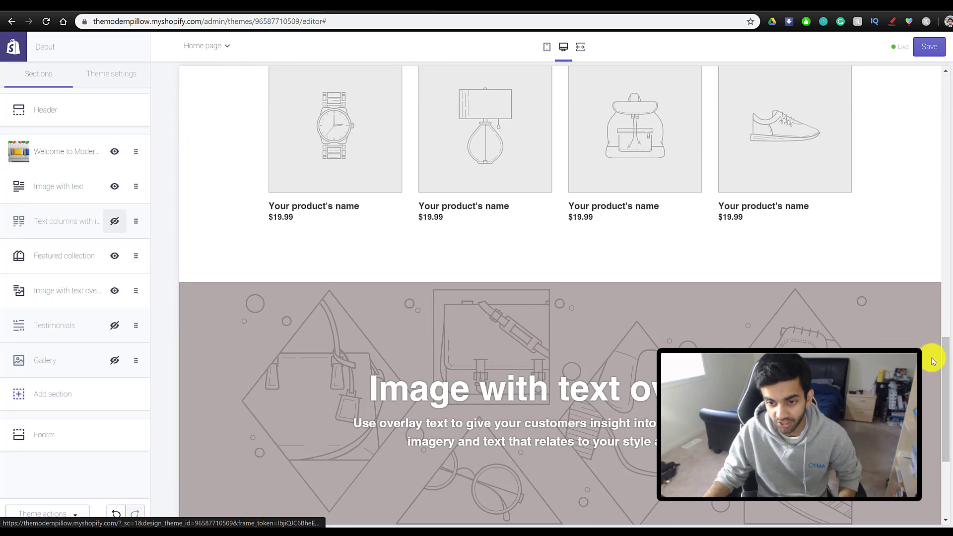
{"action": "scroll", "coordinate": [476, 338], "scroll_direction": "down", "scroll_amount": 3}
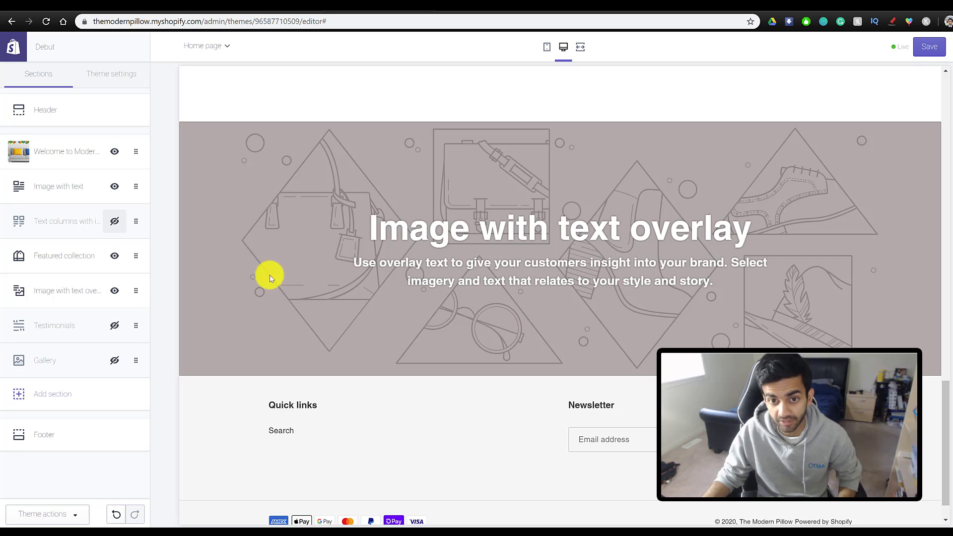
{"action": "scroll", "coordinate": [528, 313], "scroll_direction": "up", "scroll_amount": 8}
{"action": "scroll", "coordinate": [634, 366], "scroll_direction": "up", "scroll_amount": 10}
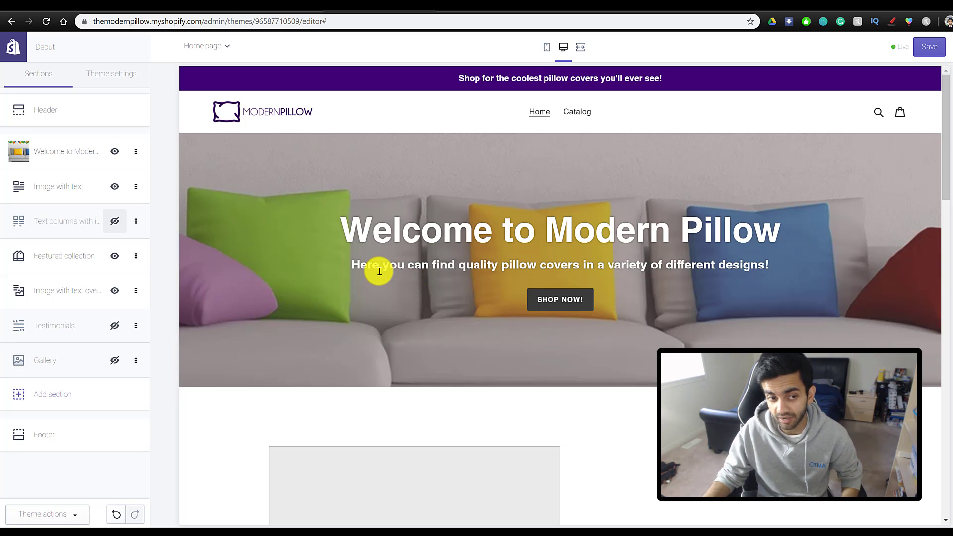
{"action": "scroll", "coordinate": [434, 328], "scroll_direction": "down", "scroll_amount": 4}
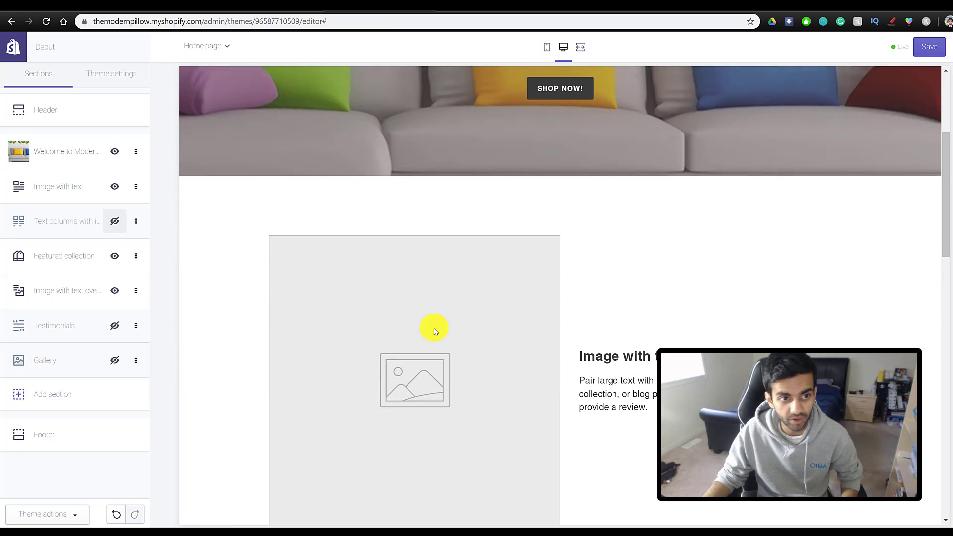
- Upload the galaxy pillow photo from Downloads as the Image with text section's image
{"action": "left_click", "coordinate": [70, 191]}
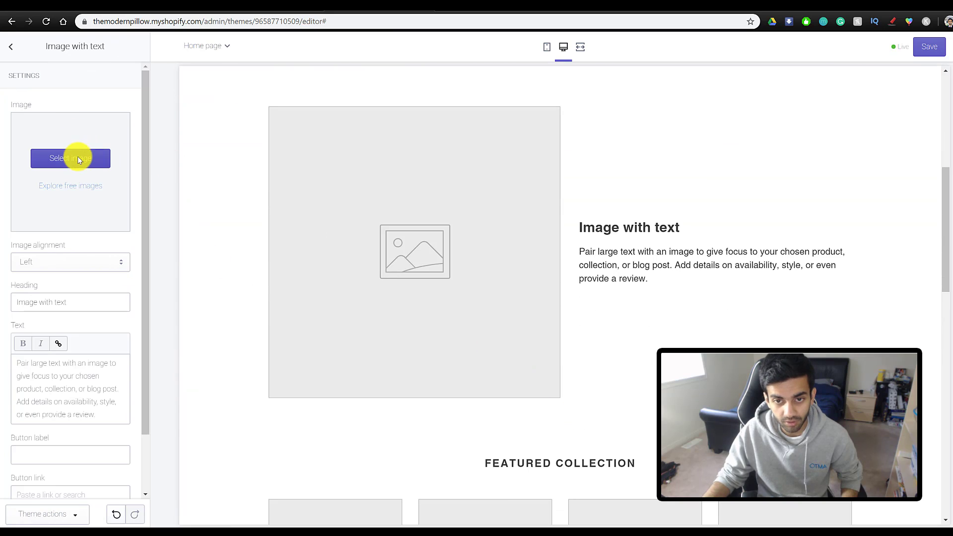
{"action": "left_click", "coordinate": [48, 158]}
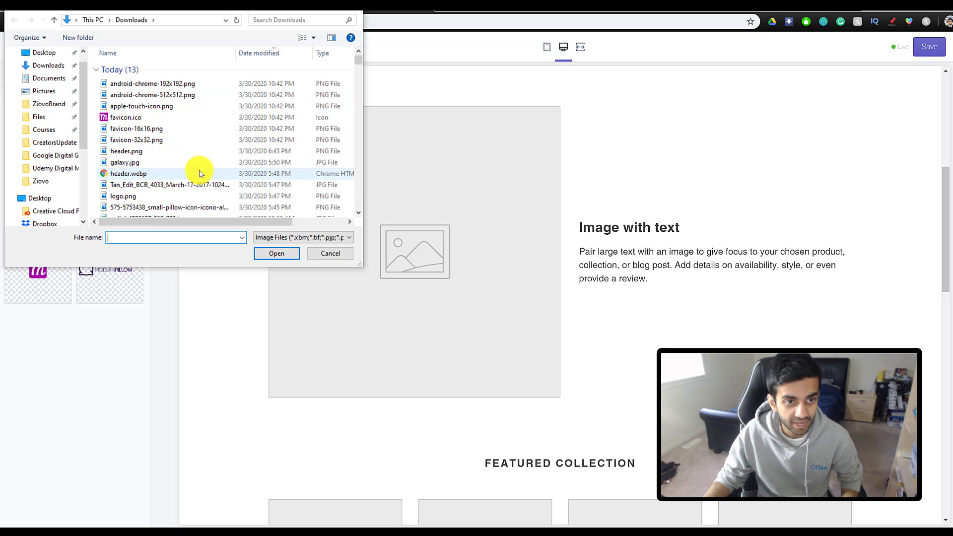
{"action": "double_click", "coordinate": [230, 185]}
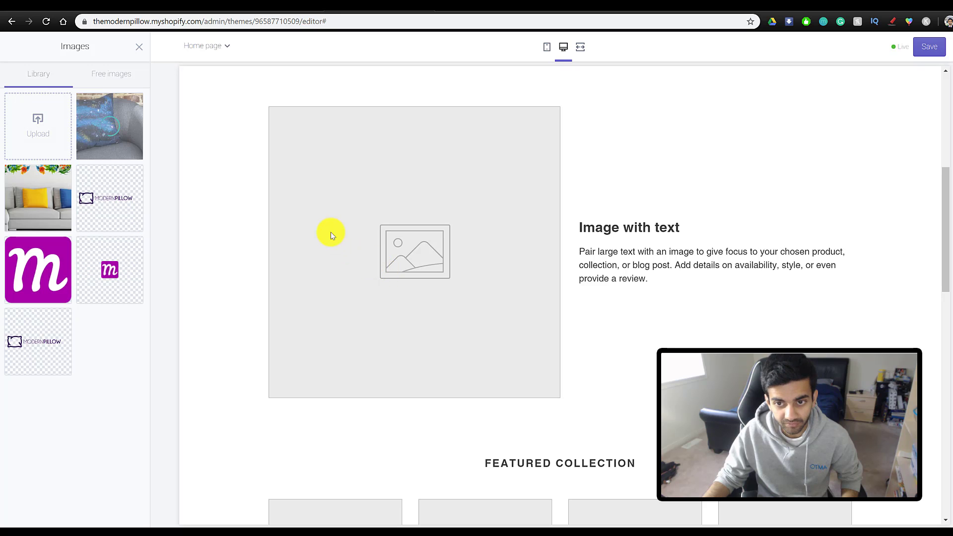
{"action": "left_click", "coordinate": [130, 514]}
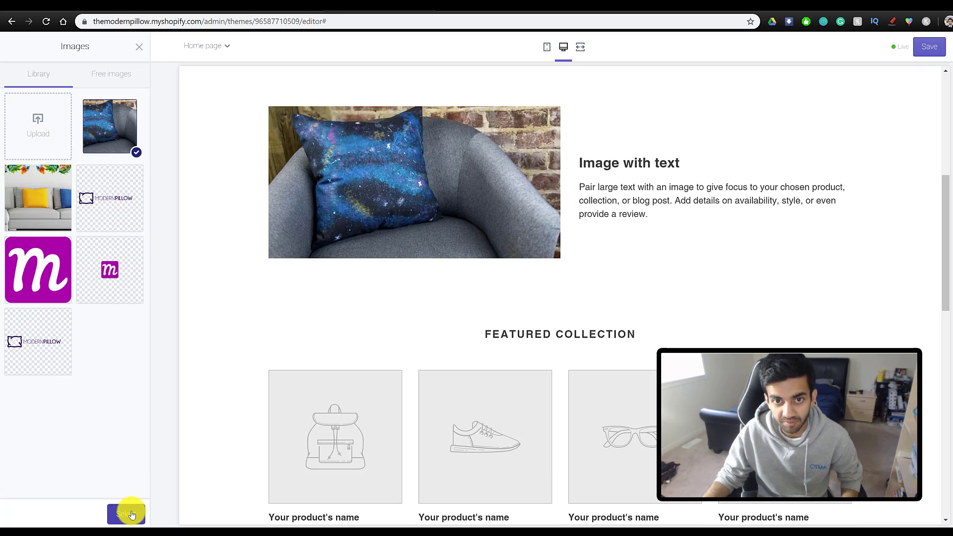
- Set the heading to 'Pillow covers for everyone!' and paste in the Modern Pillow description
{"action": "left_click_drag", "start_coordinate": [64, 322], "coordinate": [16, 317]}
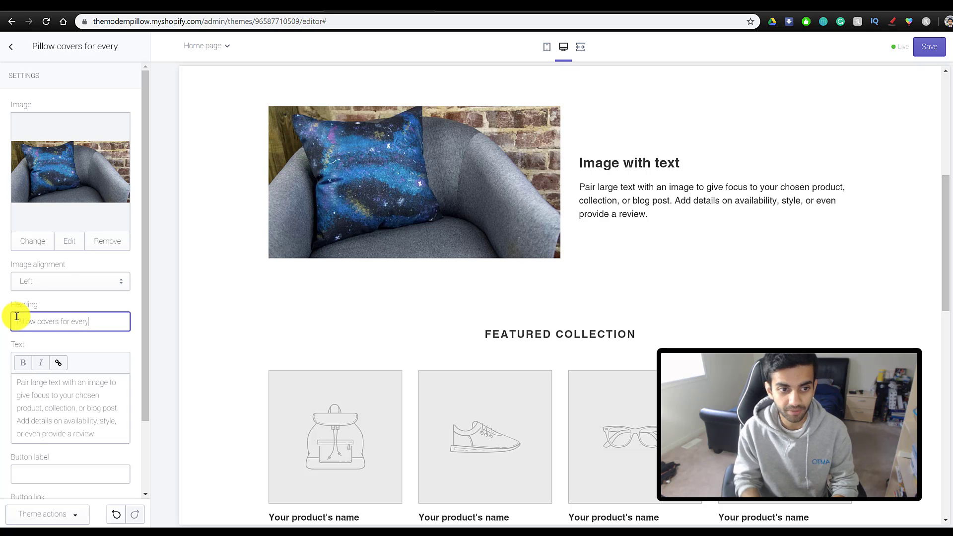
{"action": "type", "text": "!"}
{"action": "left_click", "coordinate": [111, 425]}
{"action": "key", "text": "ctrl+a"}
{"action": "type", "text": "At Modern Pillow, you can browse through all of our unique pillow designs and find the perfect pillow for you!"}
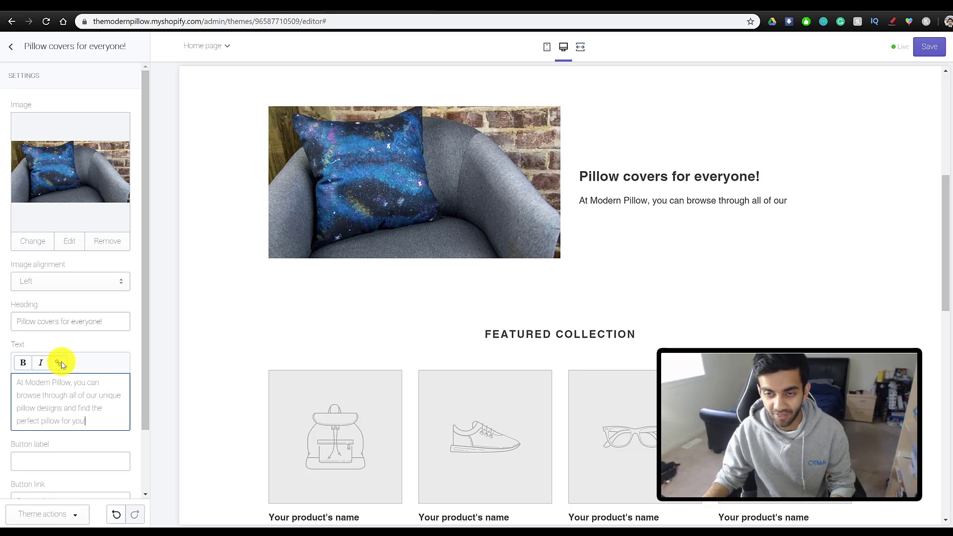
- Label the section button 'Browse now!' and link it to Products > All Products
{"action": "scroll", "coordinate": [39, 395], "scroll_direction": "down", "scroll_amount": 3}
{"action": "left_click", "coordinate": [85, 390]}
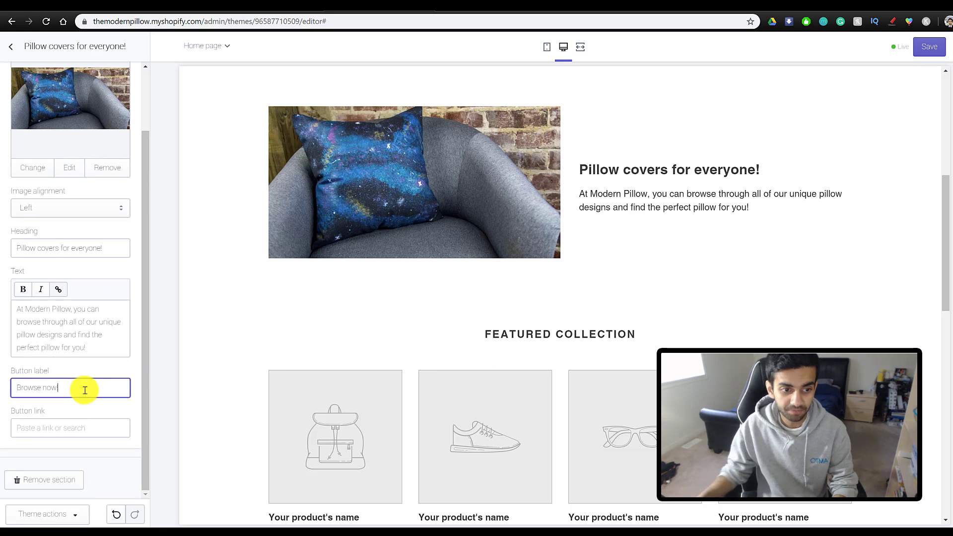
{"action": "left_click", "coordinate": [47, 426]}
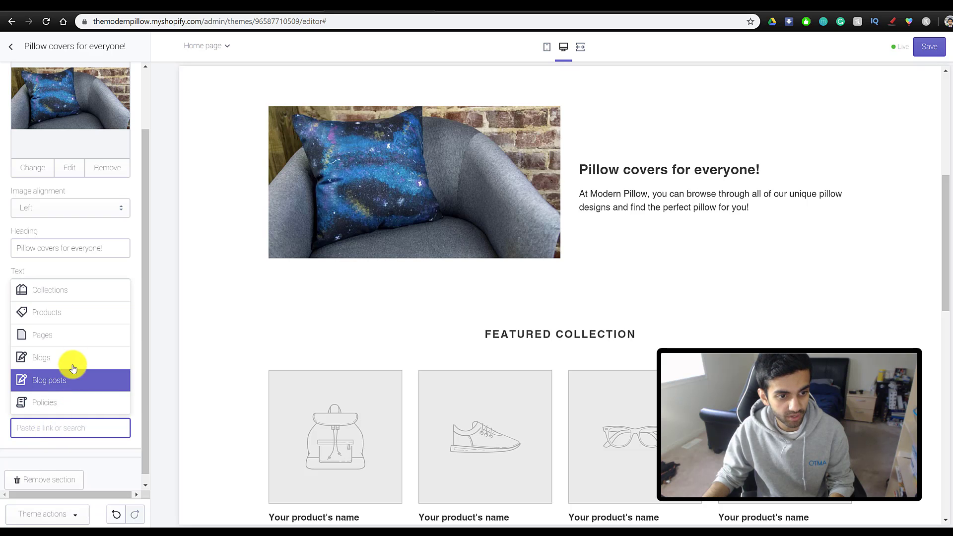
{"action": "left_click", "coordinate": [70, 312]}
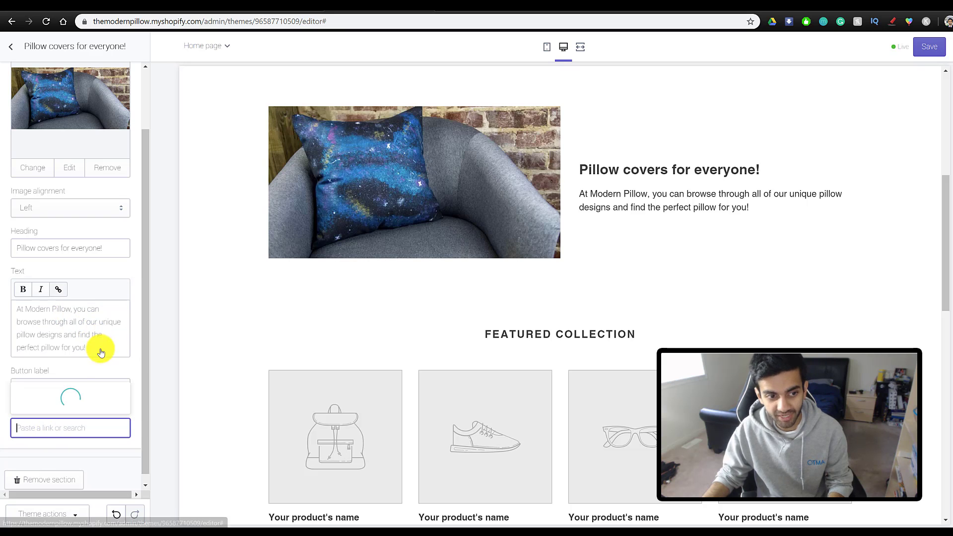
{"action": "left_click", "coordinate": [64, 293]}
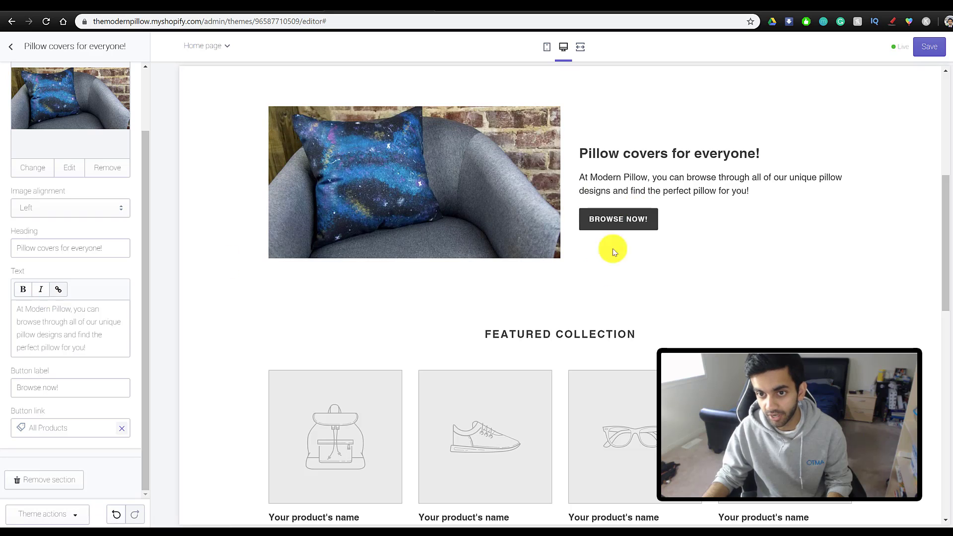
{"action": "scroll", "coordinate": [312, 265], "scroll_direction": "down", "scroll_amount": 1}
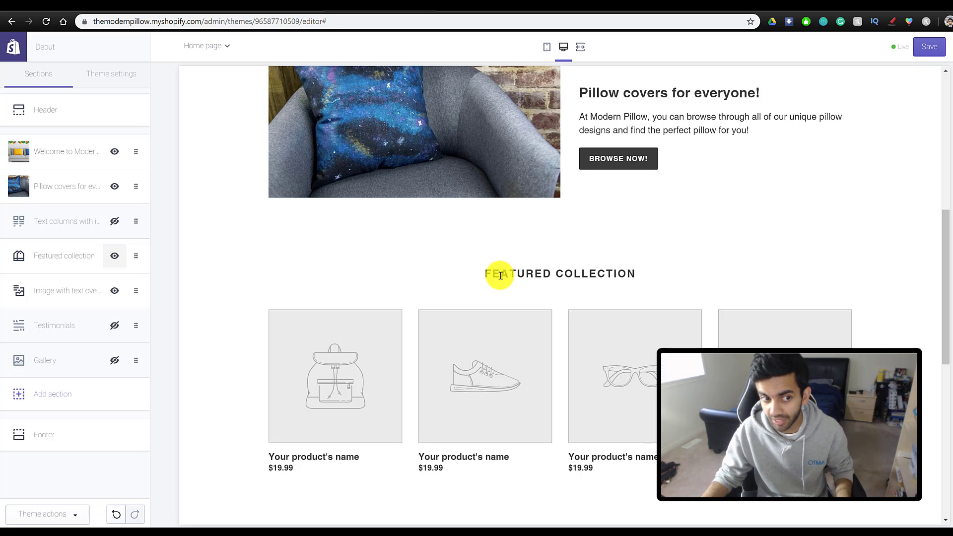
- Hide the Featured collection section and add a new Featured product section
{"action": "left_click", "coordinate": [114, 256]}
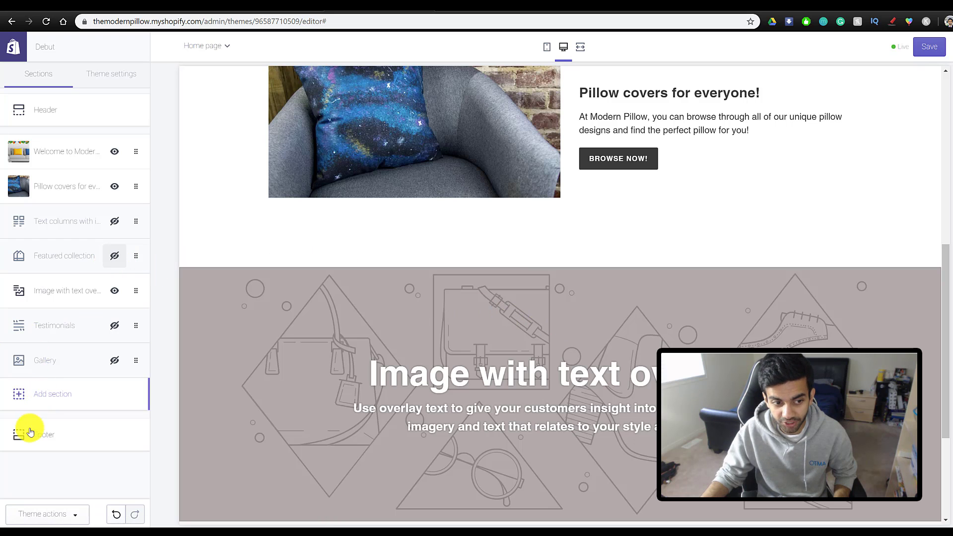
{"action": "left_click", "coordinate": [38, 396]}
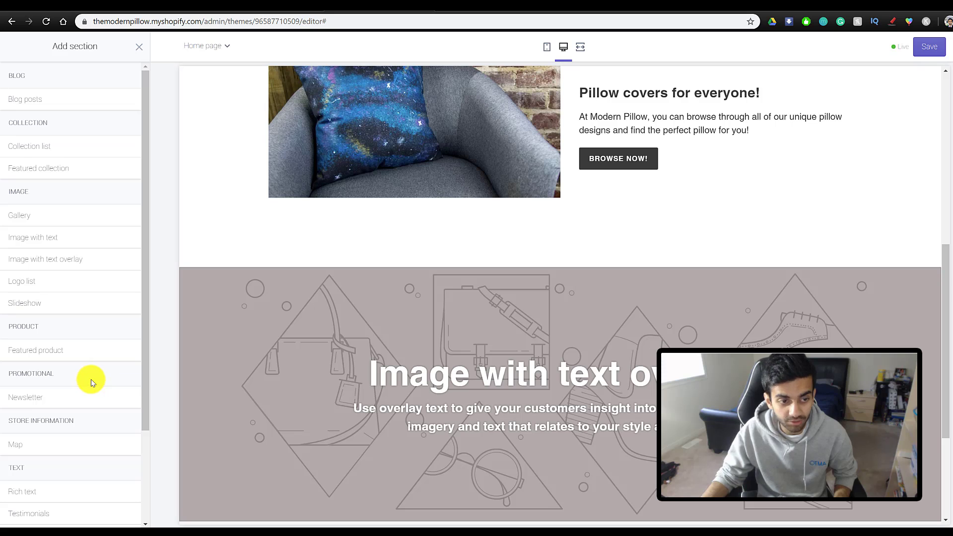
{"action": "mouse_move", "coordinate": [126, 360]}
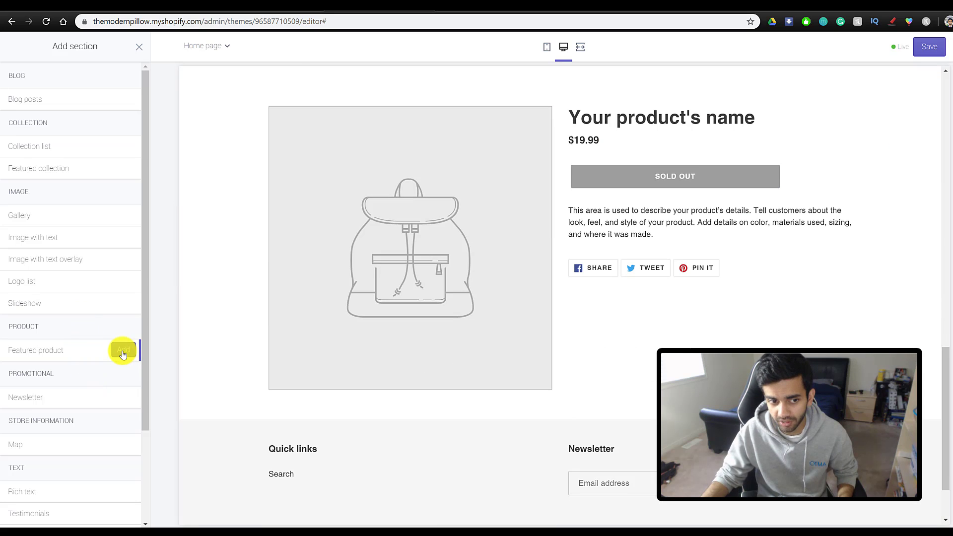
{"action": "left_click", "coordinate": [124, 353]}
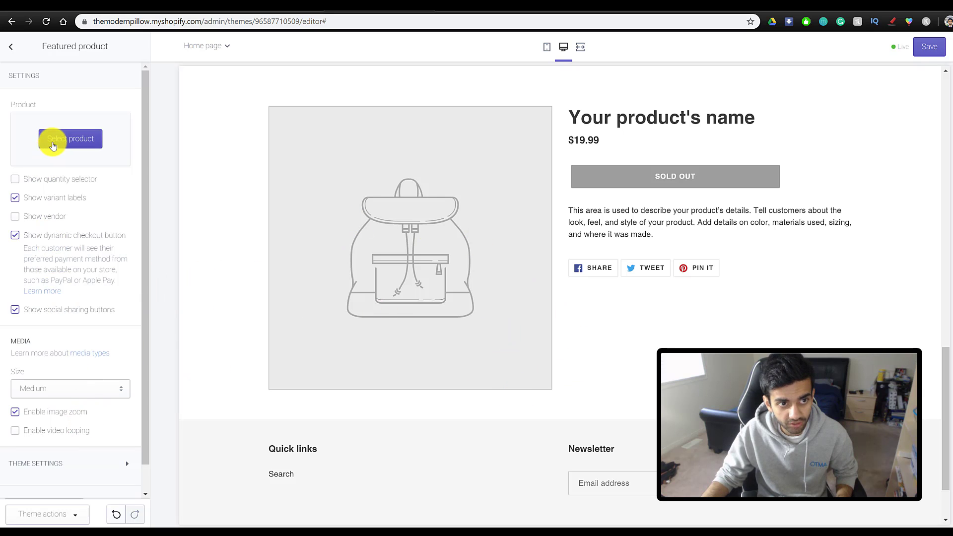
- Choose the Modern Mountains Pillow Cover as the featured product
{"action": "left_click", "coordinate": [57, 142]}
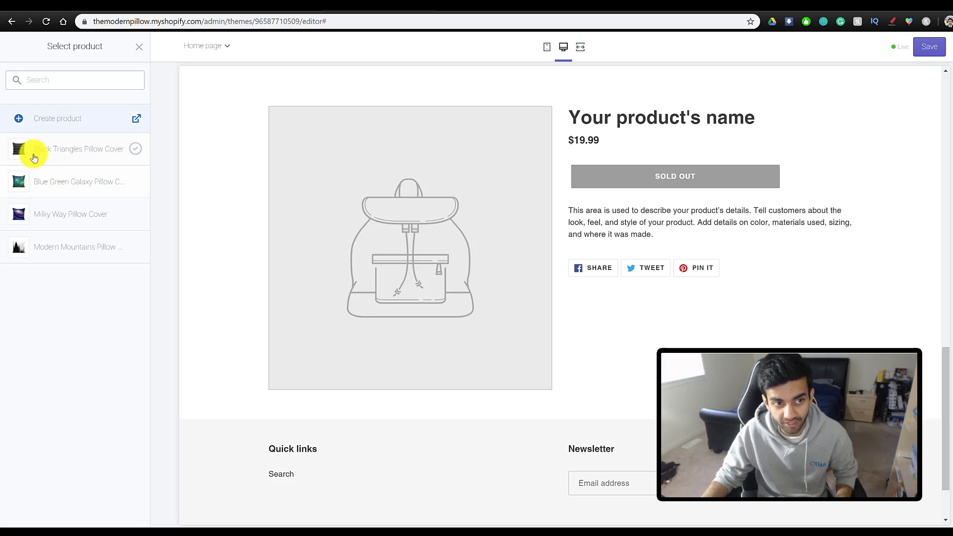
{"action": "scroll", "coordinate": [400, 319], "scroll_direction": "up", "scroll_amount": 10}
{"action": "scroll", "coordinate": [351, 445], "scroll_direction": "down", "scroll_amount": 8}
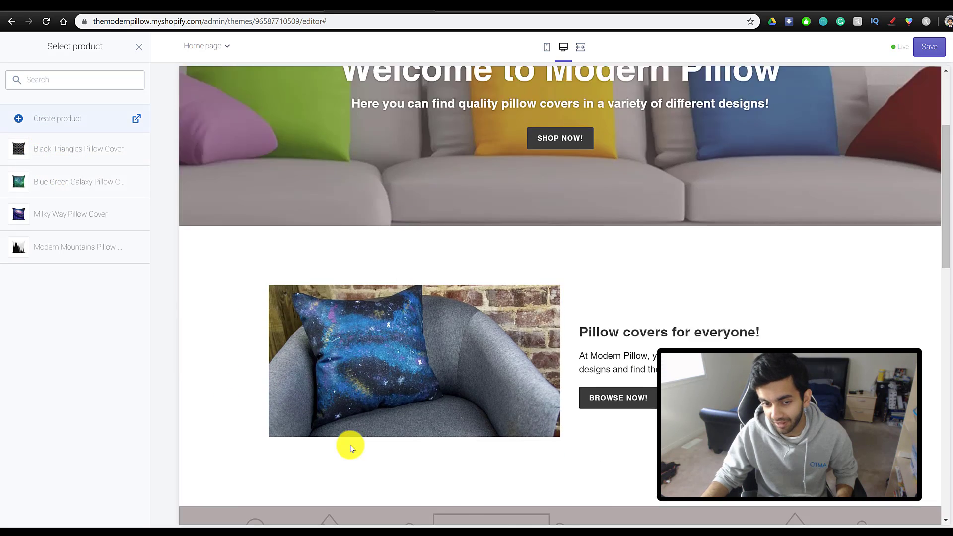
{"action": "scroll", "coordinate": [351, 448], "scroll_direction": "down", "scroll_amount": 3}
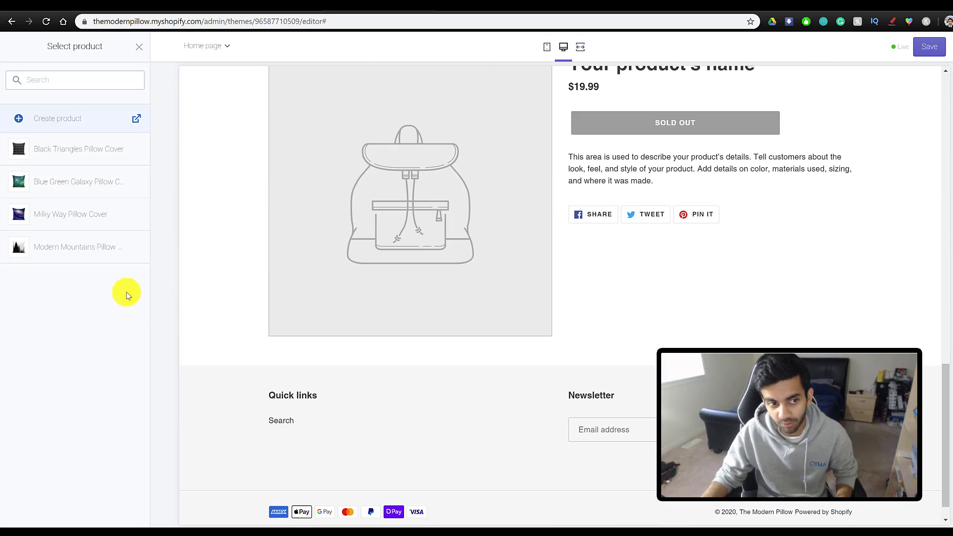
{"action": "left_click", "coordinate": [87, 249]}
{"action": "left_click", "coordinate": [126, 515]}
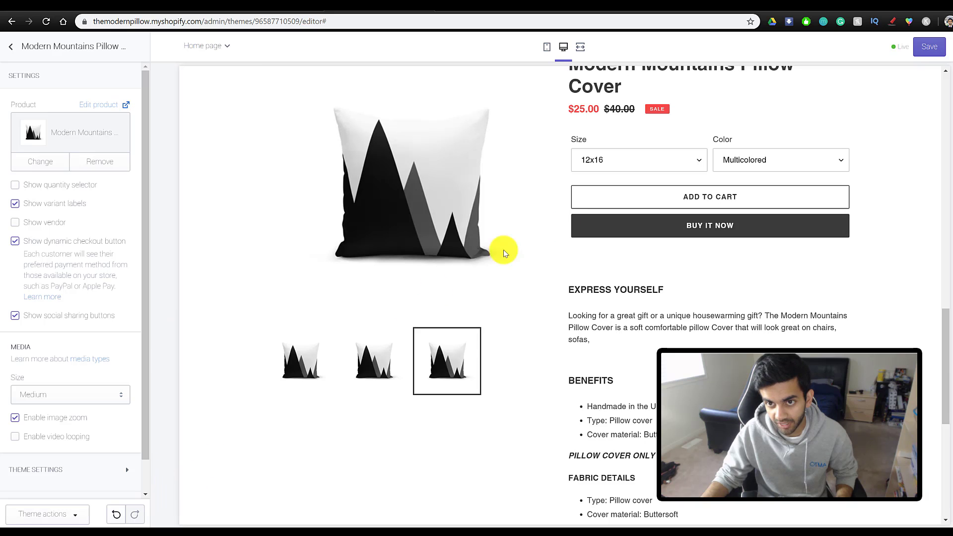
{"action": "scroll", "coordinate": [589, 346], "scroll_direction": "up", "scroll_amount": 2}
{"action": "scroll", "coordinate": [589, 345], "scroll_direction": "down", "scroll_amount": 6}
{"action": "scroll", "coordinate": [587, 344], "scroll_direction": "up", "scroll_amount": 11}
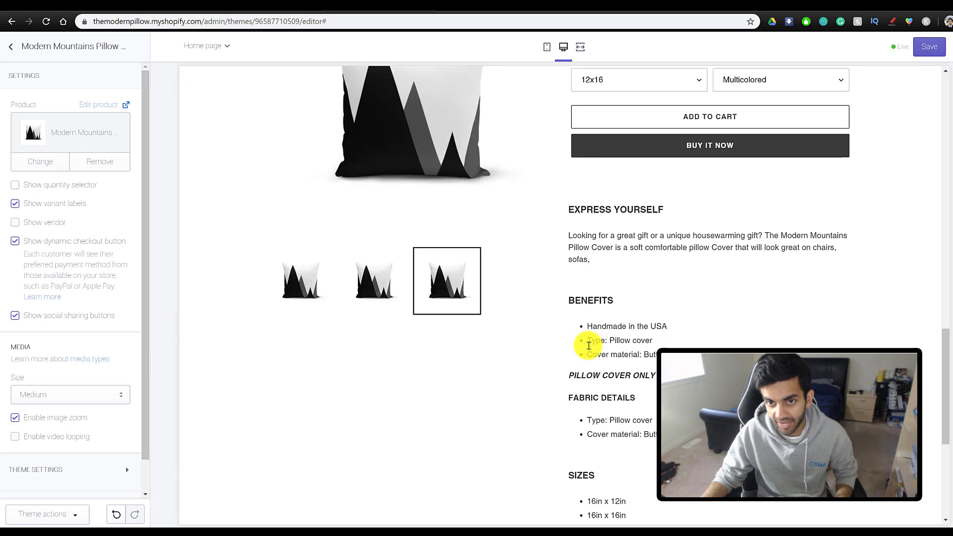
{"action": "scroll", "coordinate": [556, 339], "scroll_direction": "down", "scroll_amount": 3}
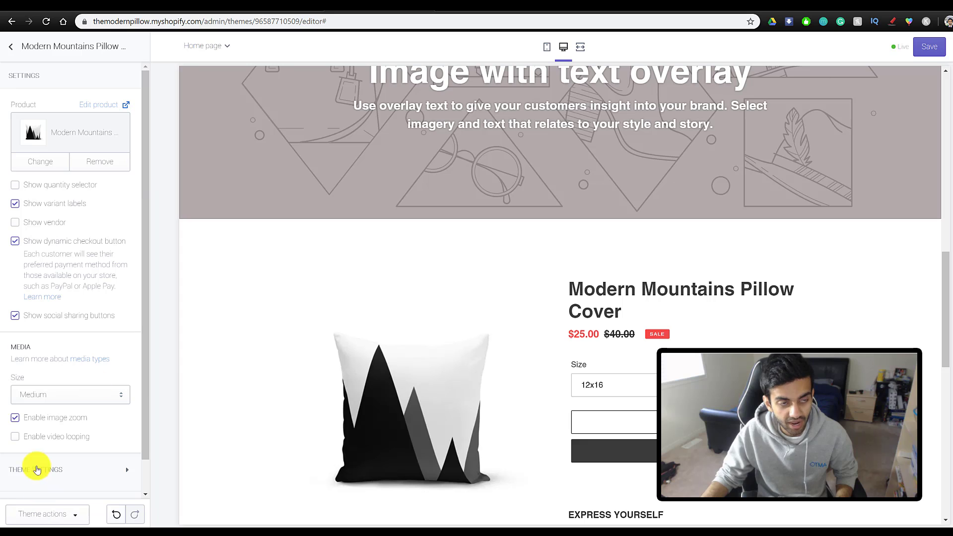
- Drag the Modern Mountains featured product section up to sit directly below Pillow covers for everyone!
{"action": "left_click", "coordinate": [11, 50]}
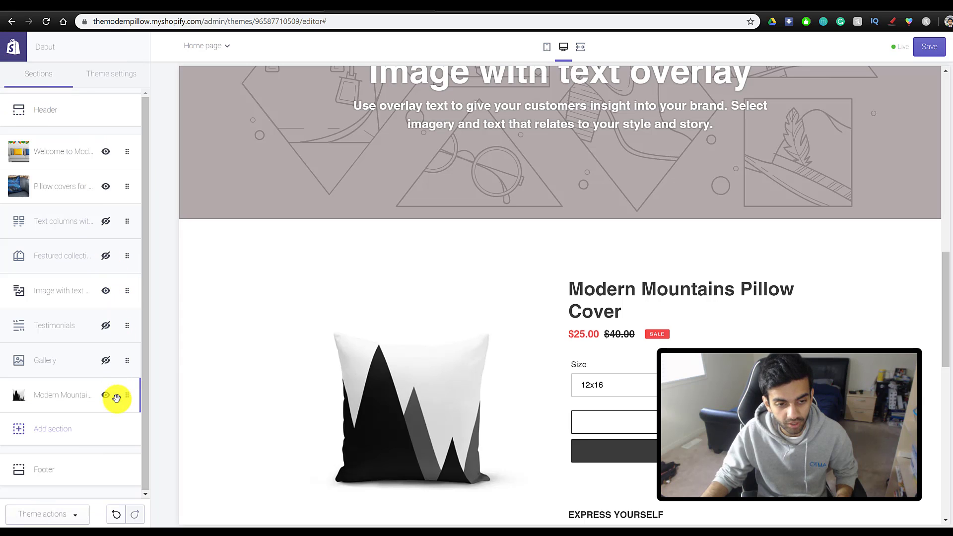
{"action": "left_click_drag", "start_coordinate": [124, 402], "coordinate": [116, 216]}
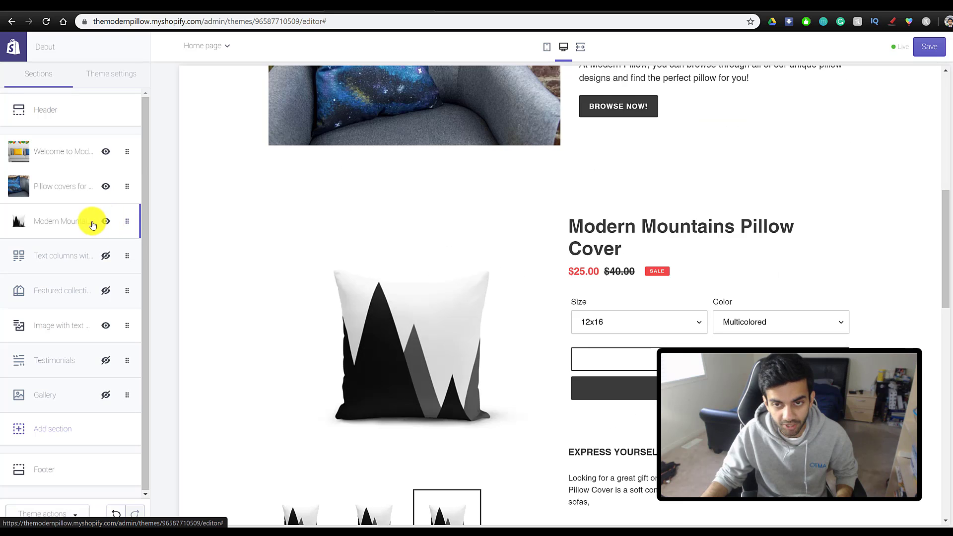
{"action": "scroll", "coordinate": [517, 329], "scroll_direction": "up", "scroll_amount": 10}
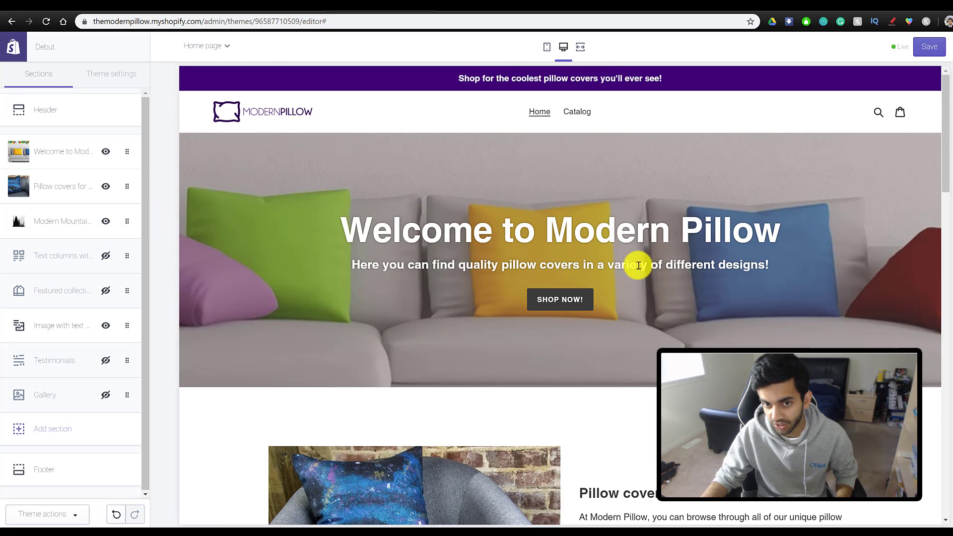
{"action": "scroll", "coordinate": [447, 264], "scroll_direction": "down", "scroll_amount": 10}
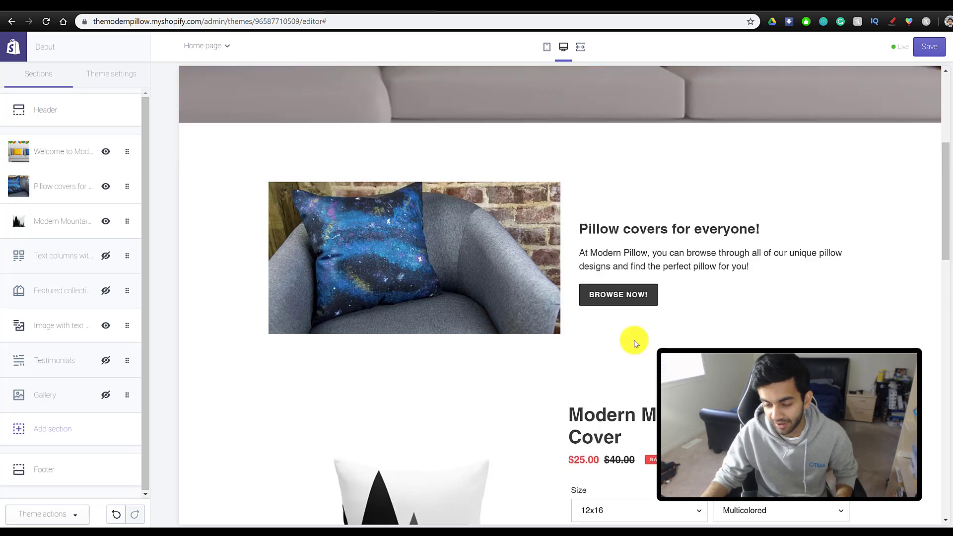
{"action": "scroll", "coordinate": [447, 393], "scroll_direction": "down", "scroll_amount": 12}
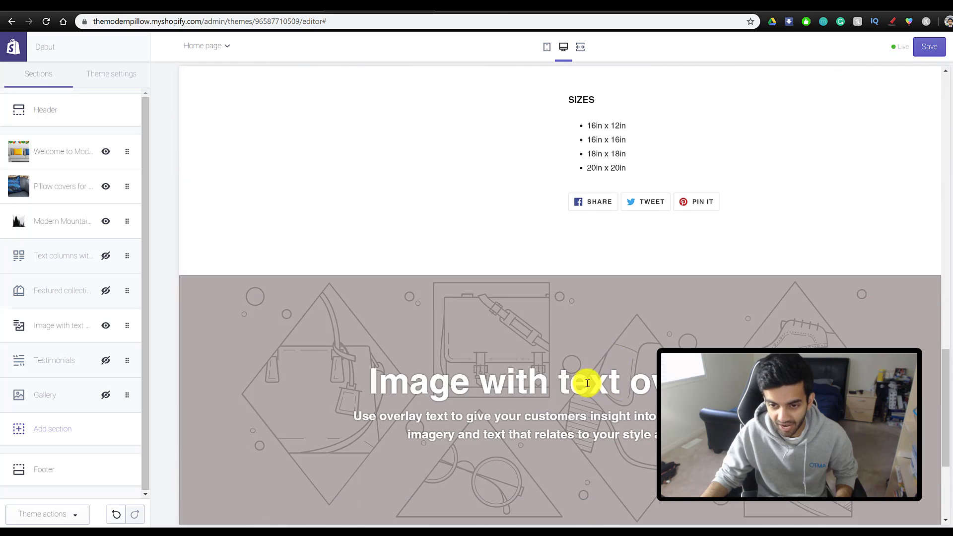
{"action": "scroll", "coordinate": [596, 357], "scroll_direction": "up", "scroll_amount": 6}
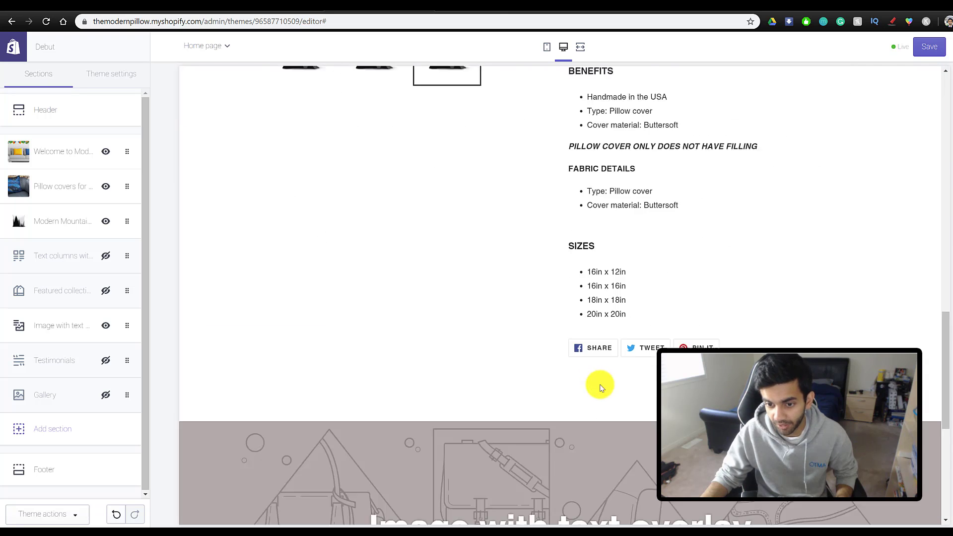
{"action": "scroll", "coordinate": [560, 468], "scroll_direction": "down", "scroll_amount": 4}
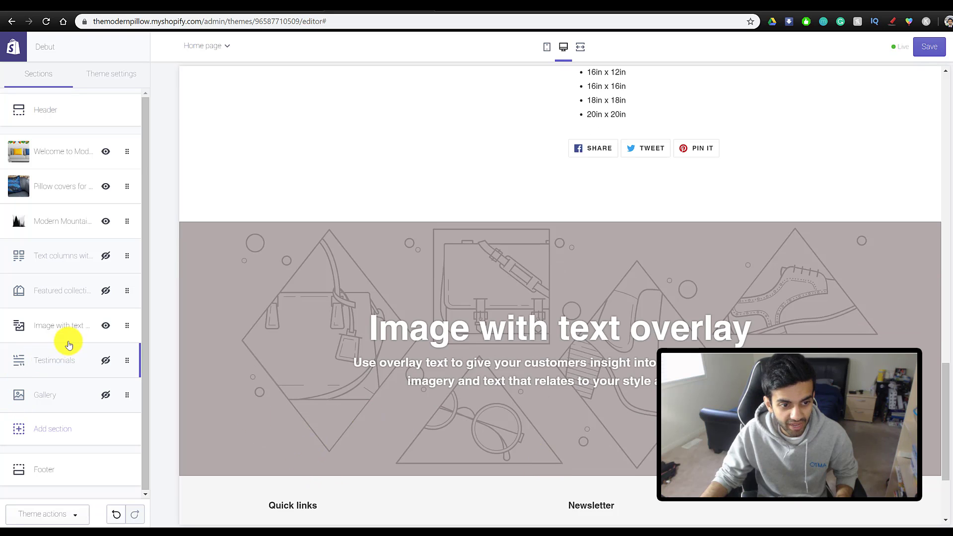
- Upload the starry image as the Image with text overlay banner's background
{"action": "left_click", "coordinate": [52, 336]}
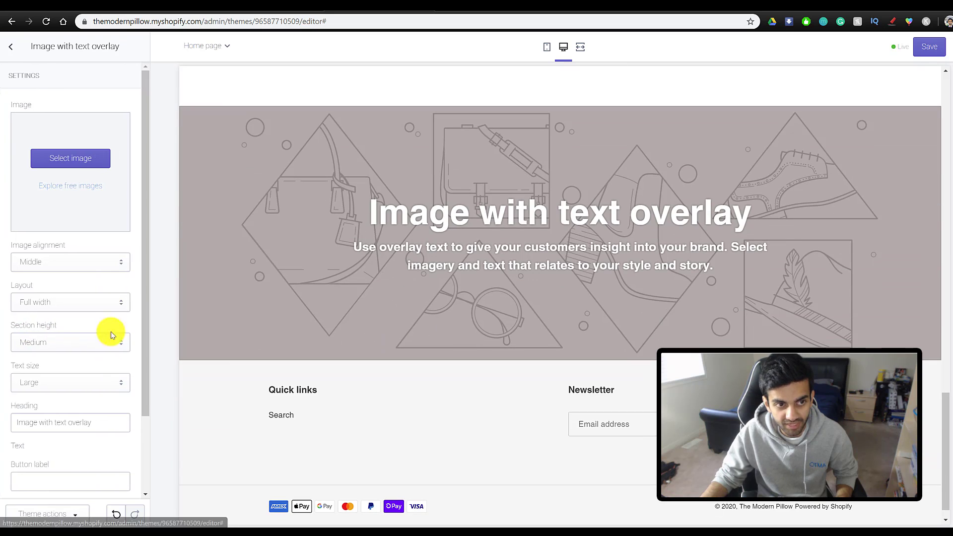
{"action": "left_click", "coordinate": [68, 155]}
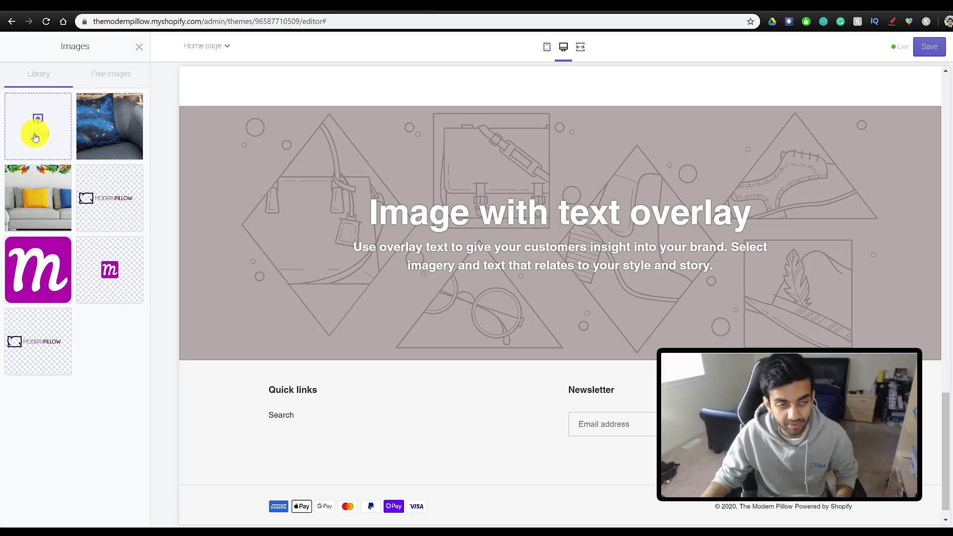
{"action": "left_click", "coordinate": [70, 158]}
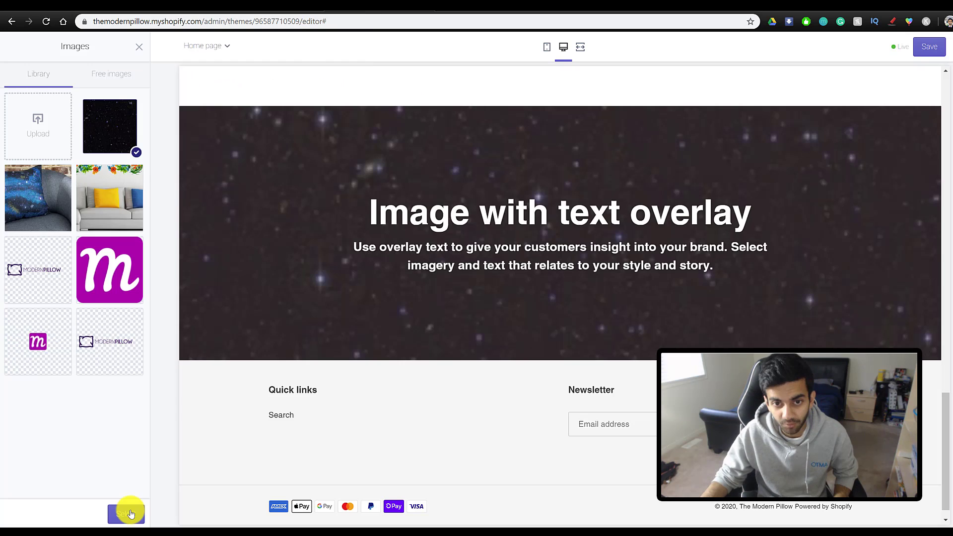
{"action": "left_click", "coordinate": [127, 511]}
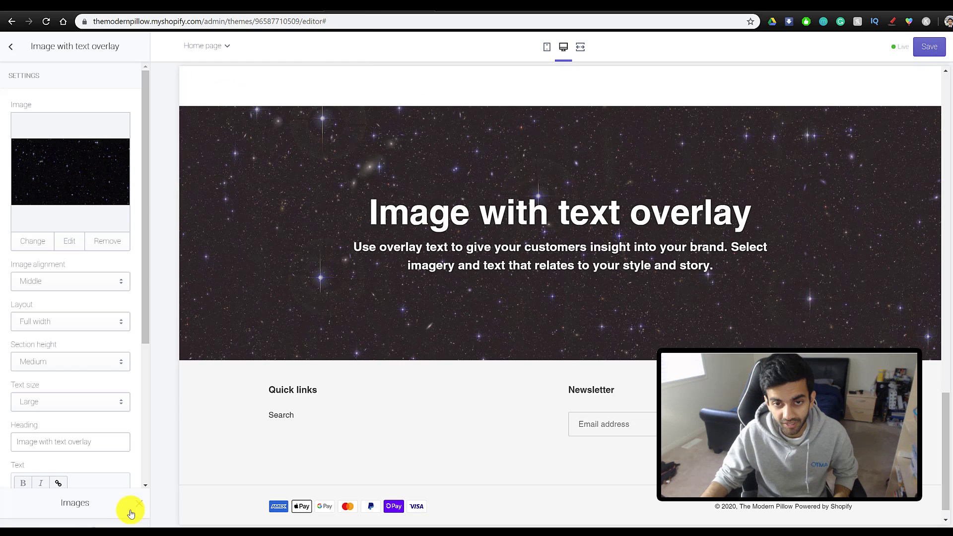
- Set the banner heading to 'Find the perfect pillow cover today!' and replace its paragraph with guarantee text
{"action": "scroll", "coordinate": [86, 358], "scroll_direction": "down", "scroll_amount": 1}
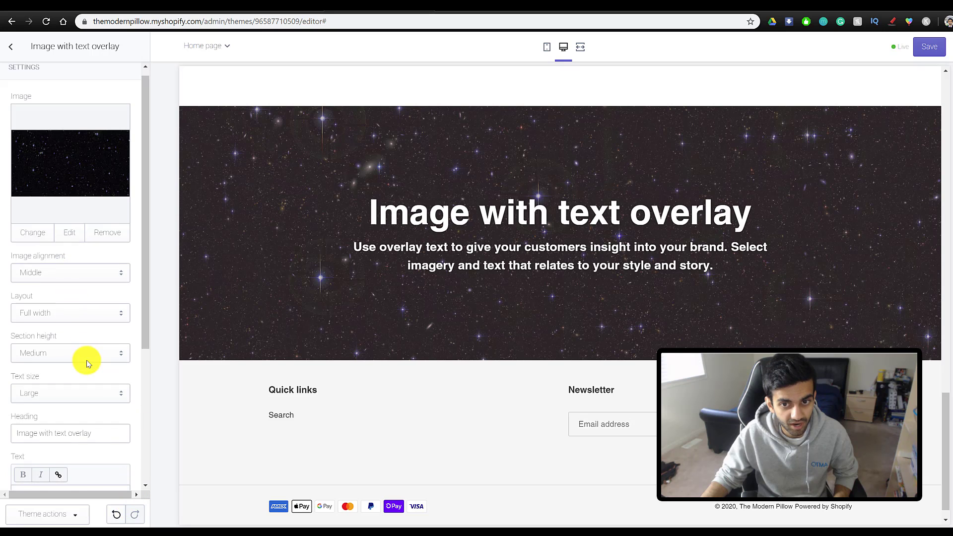
{"action": "left_click_drag", "start_coordinate": [94, 389], "coordinate": [23, 386]}
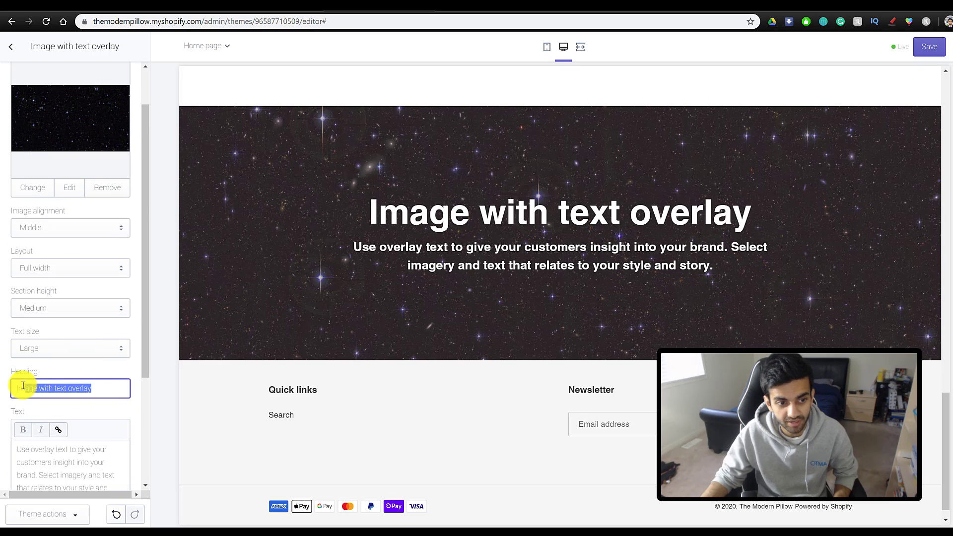
{"action": "type", "text": "Find the perfect pi"}
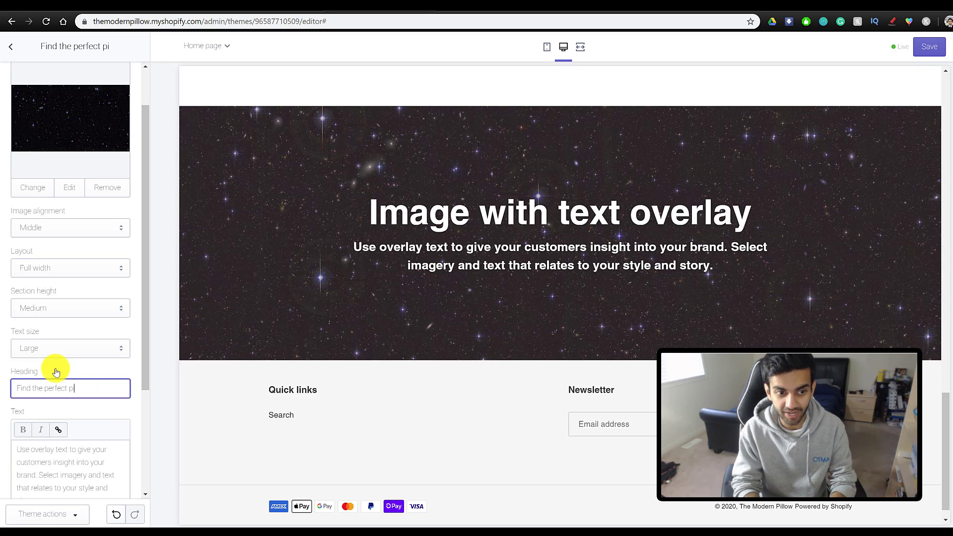
{"action": "type", "text": "llow cover today "}
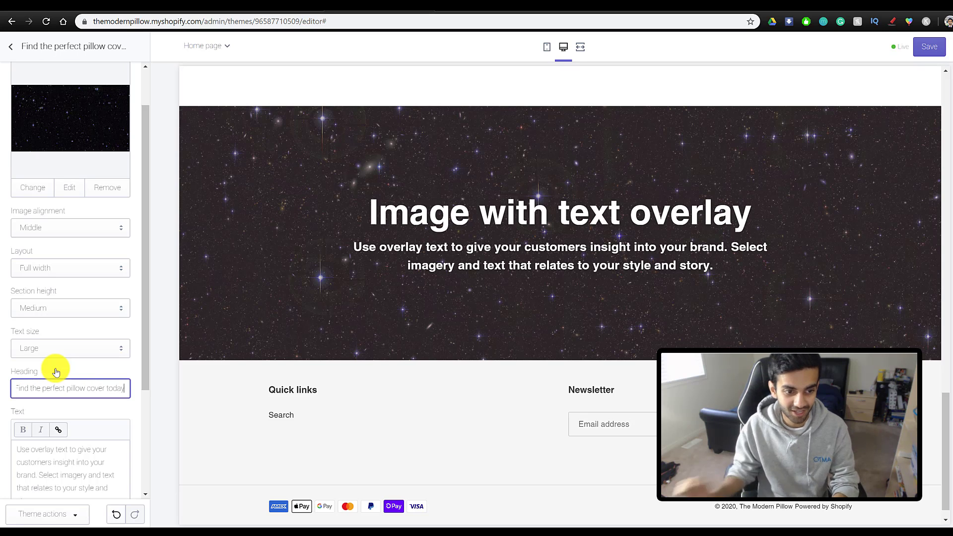
{"action": "type", "text": "!"}
{"action": "triple_click", "coordinate": [87, 477]}
{"action": "type", "text": "W"}
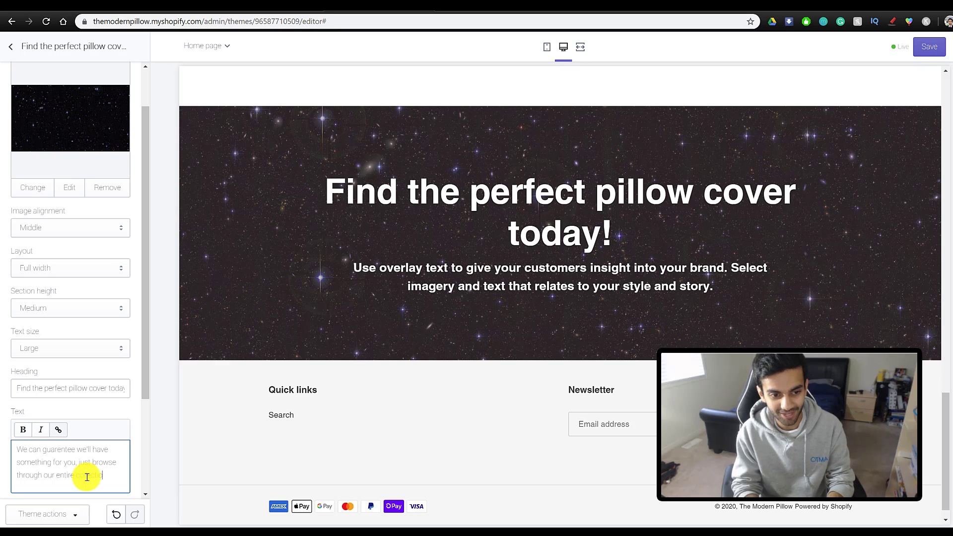
{"action": "type", "text": "inted!"}
- Label the banner button 'Browse now' and link it to Products > All Products
{"action": "scroll", "coordinate": [45, 422], "scroll_direction": "down", "scroll_amount": 3}
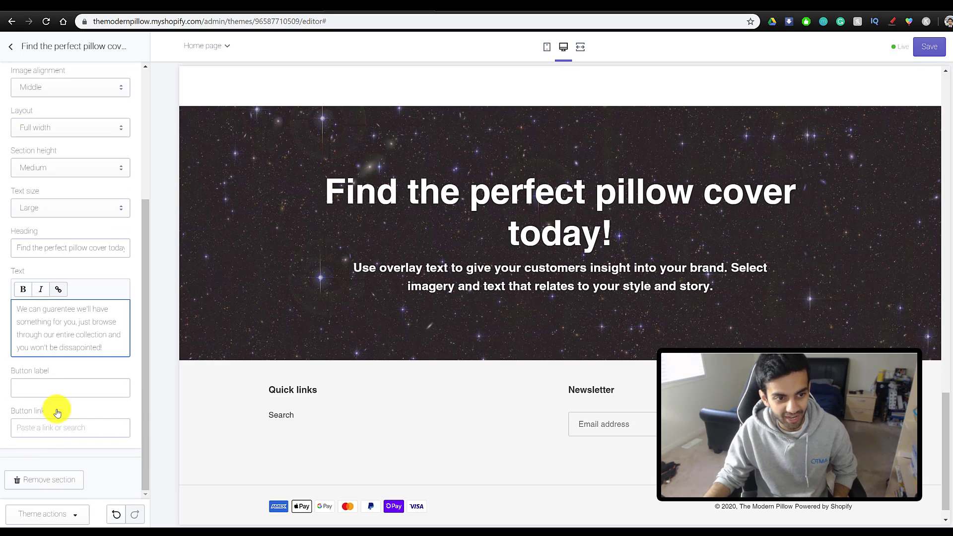
{"action": "left_click", "coordinate": [40, 387]}
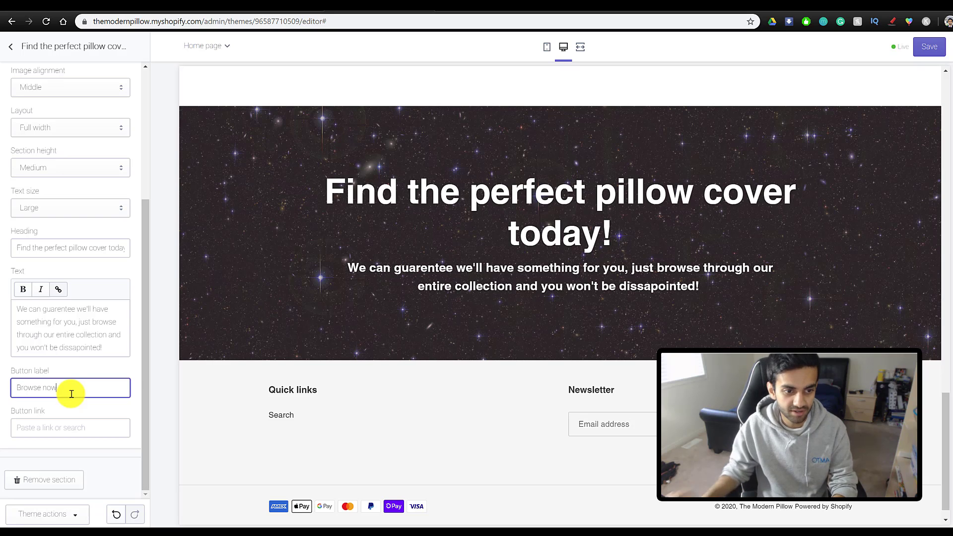
{"action": "left_click", "coordinate": [70, 426]}
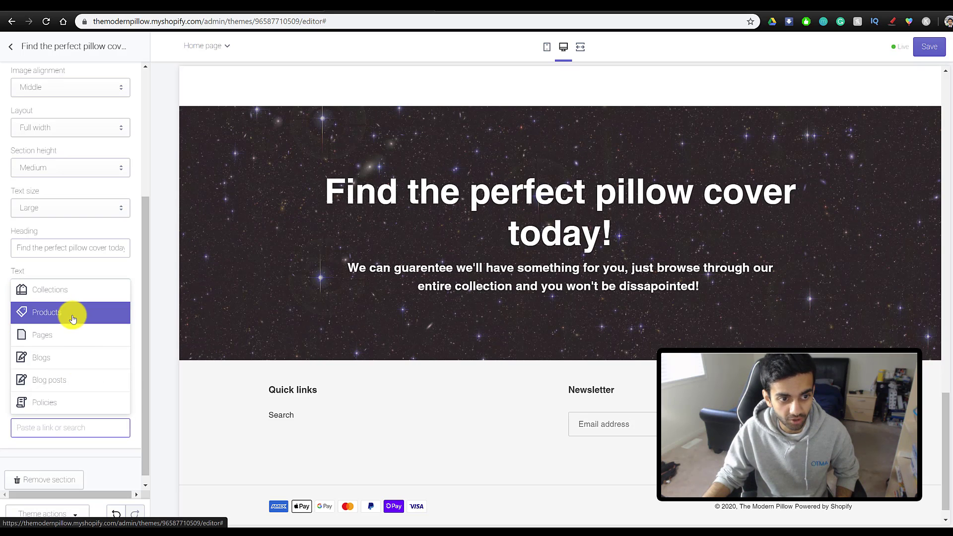
{"action": "left_click", "coordinate": [72, 315]}
{"action": "left_click", "coordinate": [53, 289]}
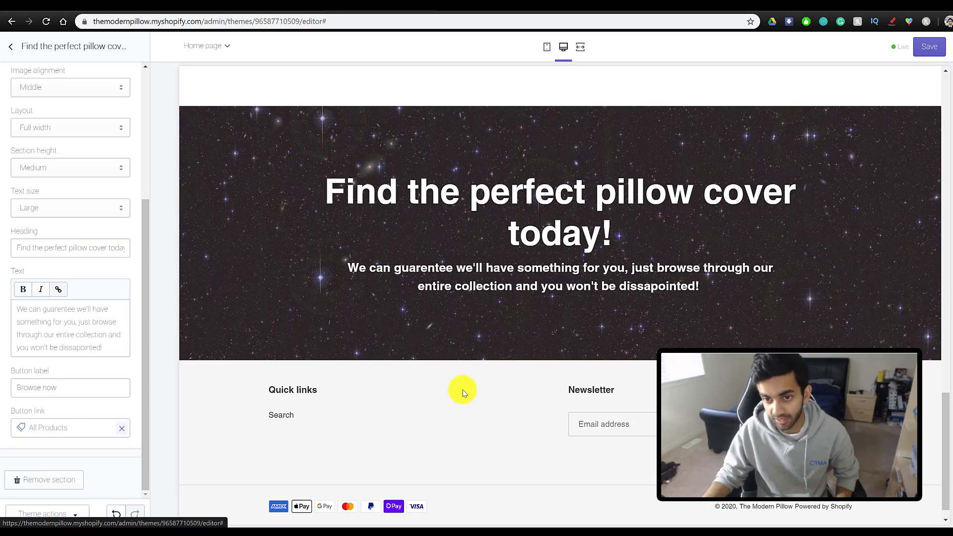
{"action": "scroll", "coordinate": [439, 430], "scroll_direction": "up", "scroll_amount": 20}
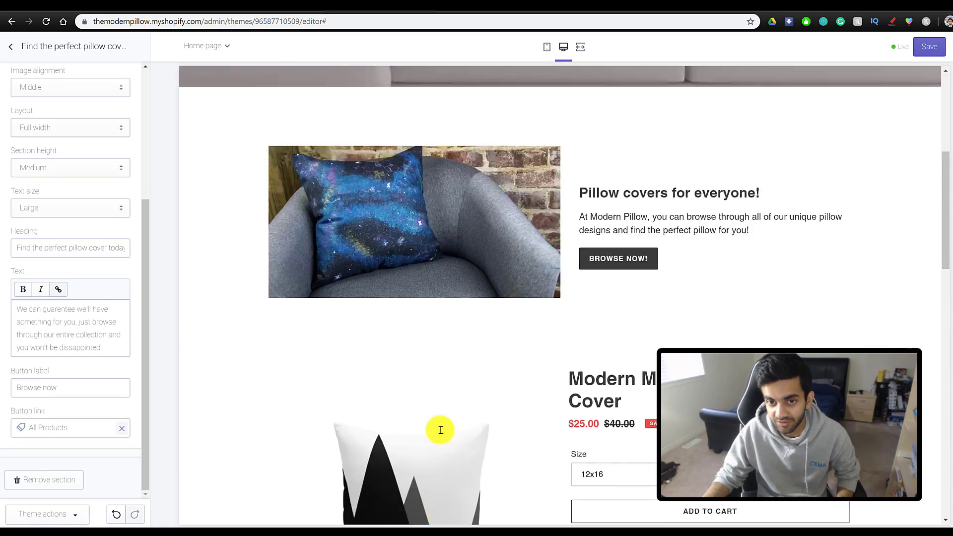
{"action": "scroll", "coordinate": [547, 283], "scroll_direction": "down", "scroll_amount": 20}
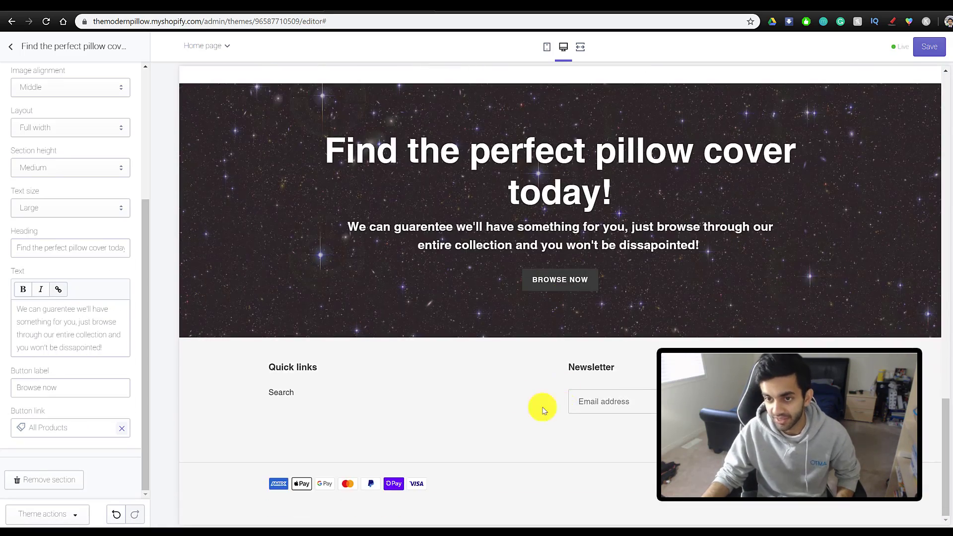
{"action": "scroll", "coordinate": [526, 402], "scroll_direction": "up", "scroll_amount": 7}
{"action": "scroll", "coordinate": [514, 398], "scroll_direction": "up", "scroll_amount": 10}
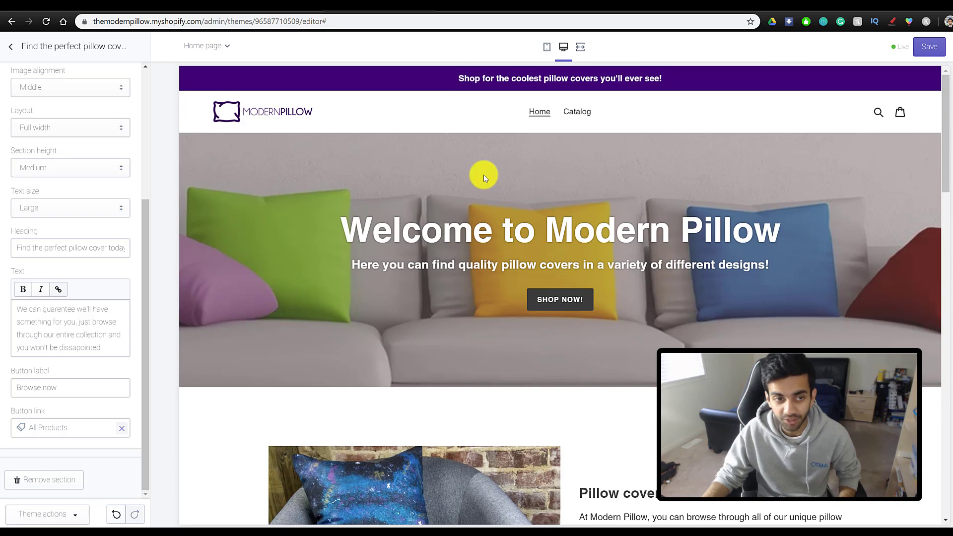
- Remove the Text columns with images, Featured collection, Testimonials and Gallery sections from the home page
{"action": "left_click", "coordinate": [11, 46]}
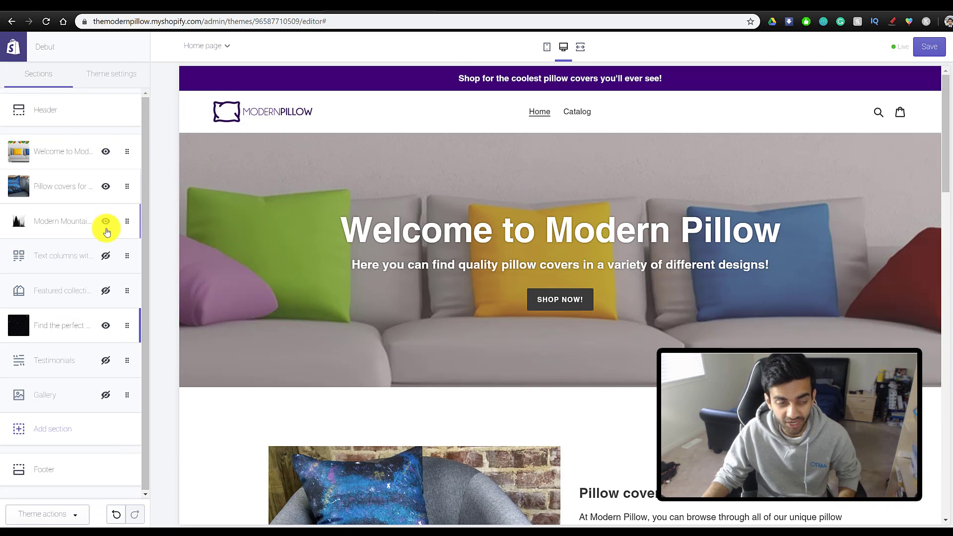
{"action": "left_click", "coordinate": [82, 256]}
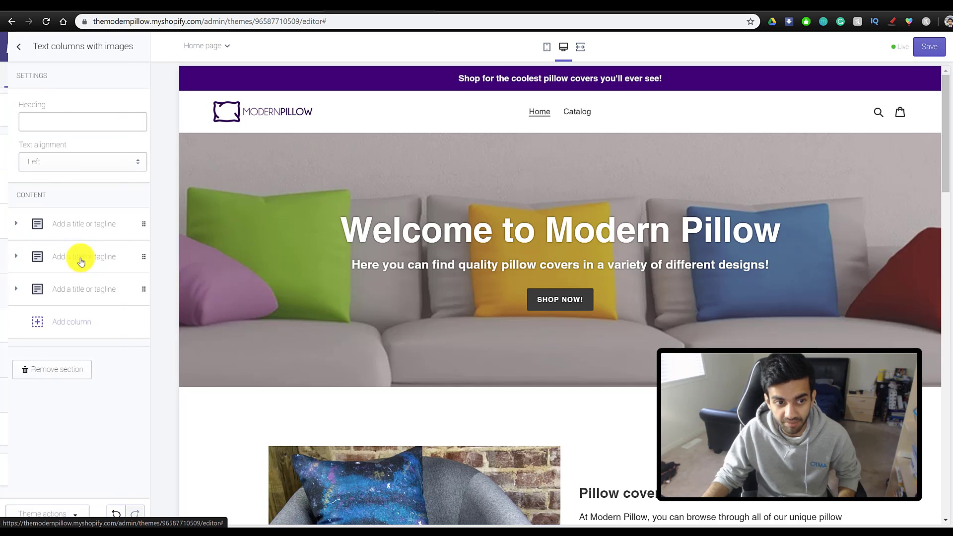
{"action": "left_click", "coordinate": [39, 373]}
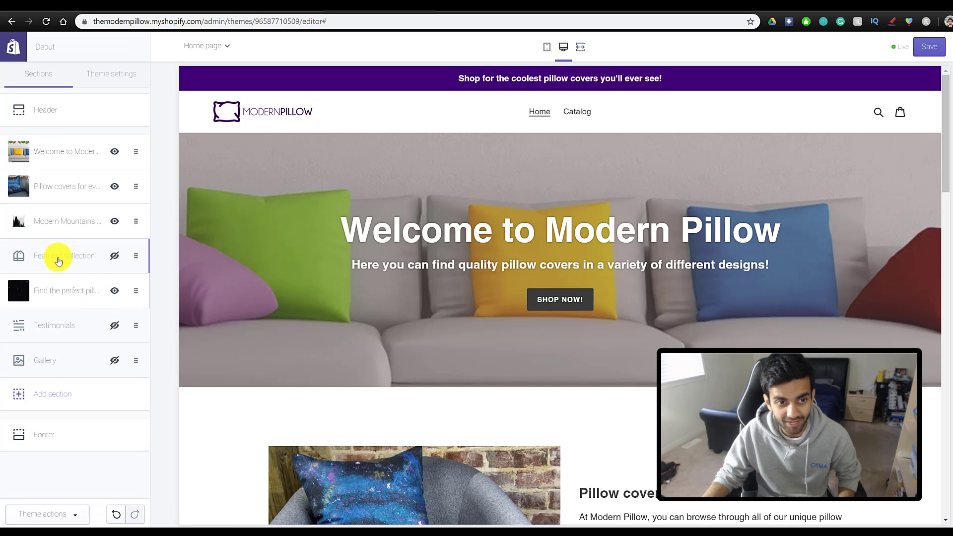
{"action": "left_click", "coordinate": [55, 255]}
{"action": "left_click", "coordinate": [64, 361]}
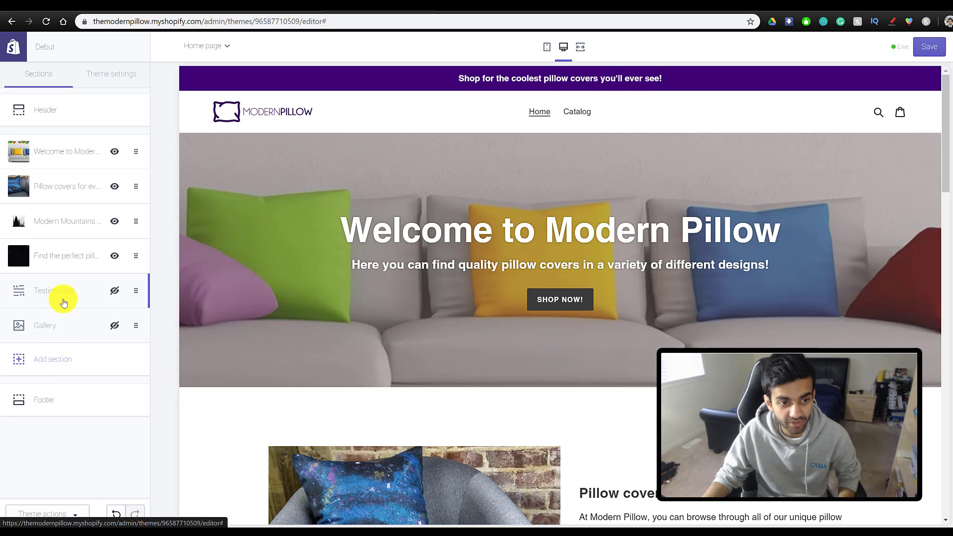
{"action": "left_click", "coordinate": [64, 298]}
{"action": "left_click", "coordinate": [56, 329]}
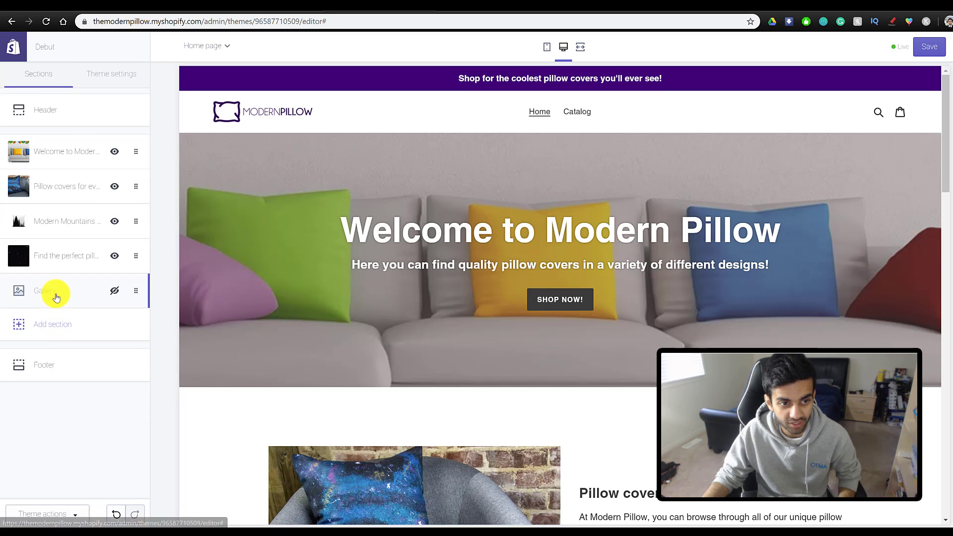
{"action": "left_click", "coordinate": [55, 292]}
{"action": "left_click", "coordinate": [65, 330]}
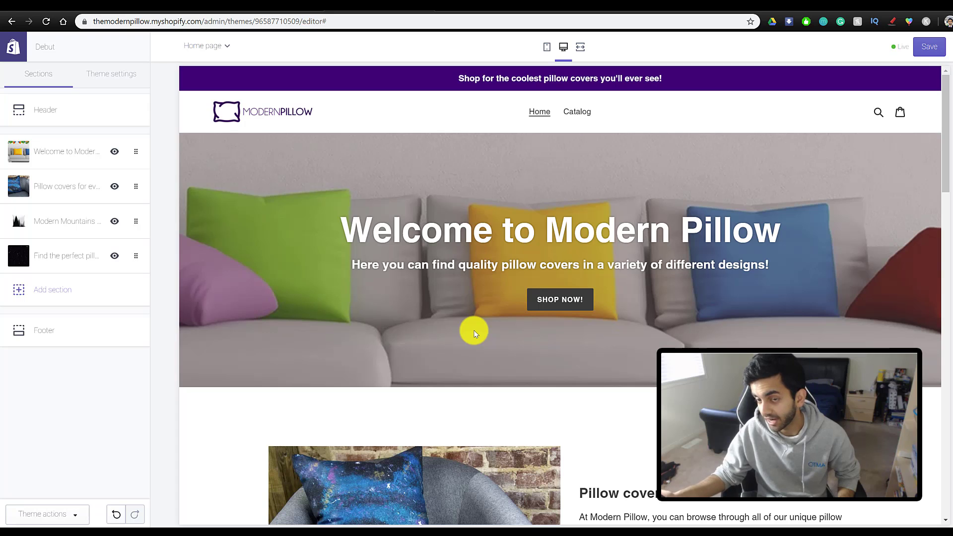
- Save the home page changes and exit the theme editor to the store admin
{"action": "scroll", "coordinate": [477, 320], "scroll_direction": "down", "scroll_amount": 6}
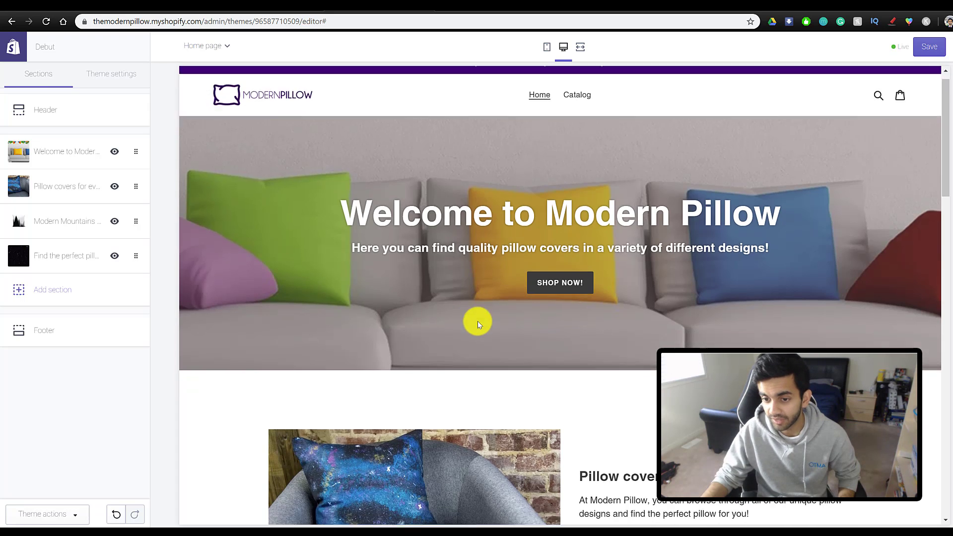
{"action": "scroll", "coordinate": [502, 288], "scroll_direction": "up", "scroll_amount": 5}
{"action": "scroll", "coordinate": [529, 258], "scroll_direction": "up", "scroll_amount": 1}
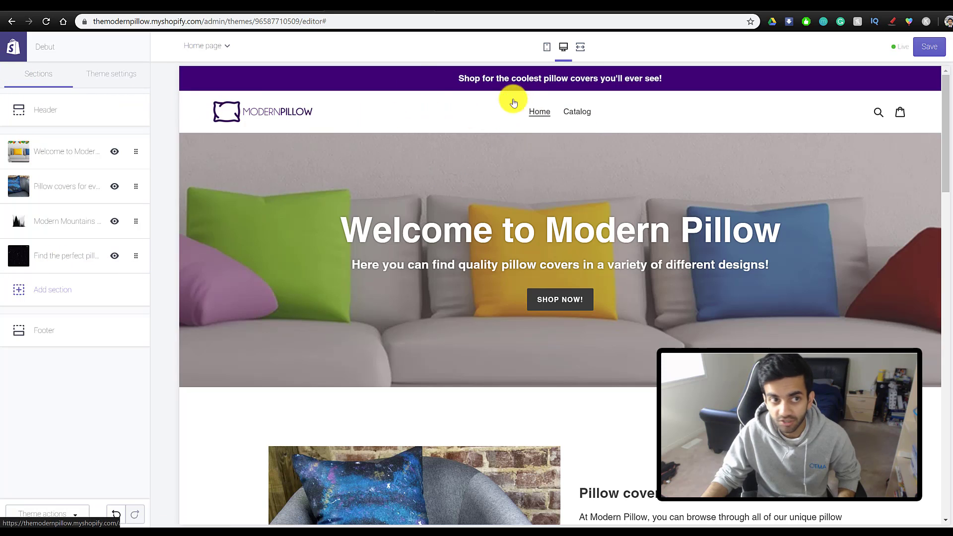
{"action": "left_click", "coordinate": [929, 50]}
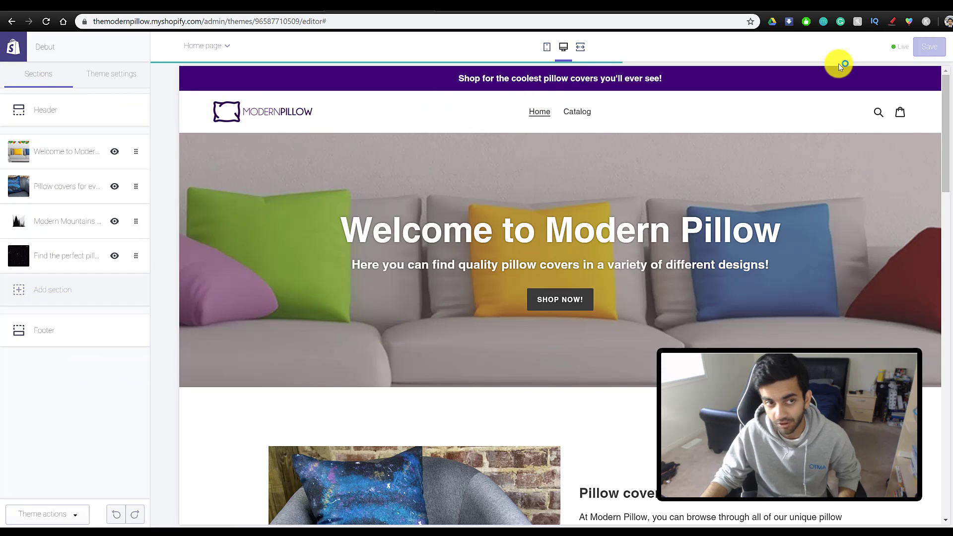
{"action": "left_click", "coordinate": [13, 53]}
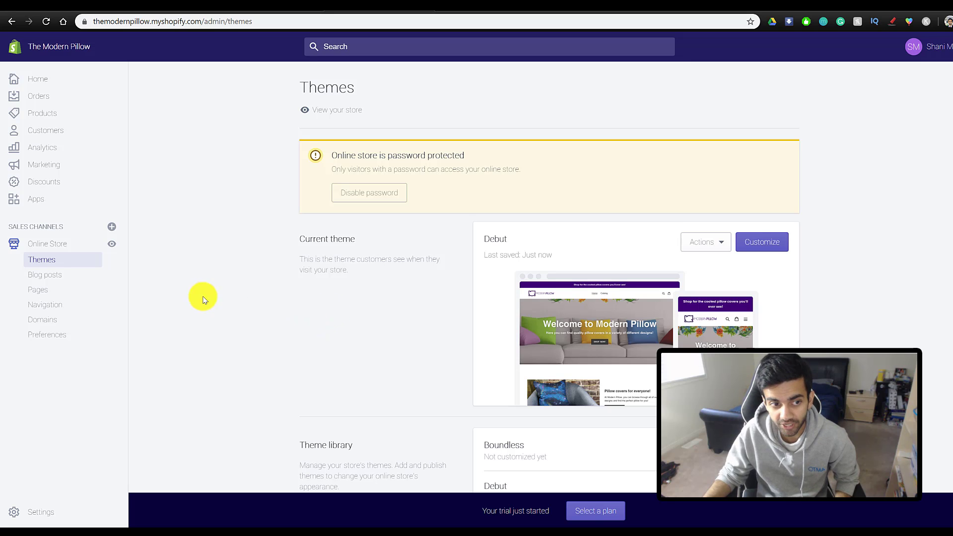
- Add a new page titled 'Contact us' with a short get-in-touch message as its content
{"action": "left_click", "coordinate": [22, 293]}
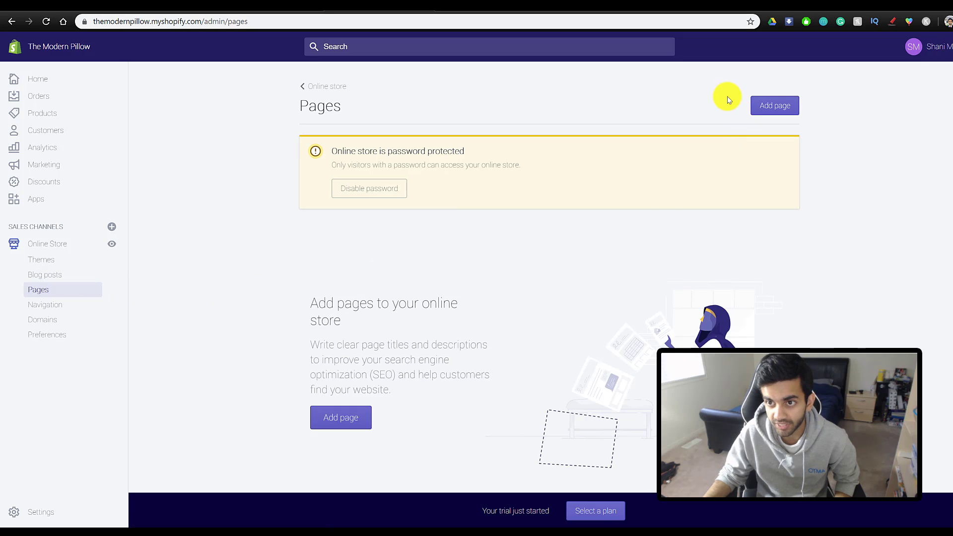
{"action": "left_click", "coordinate": [770, 104]}
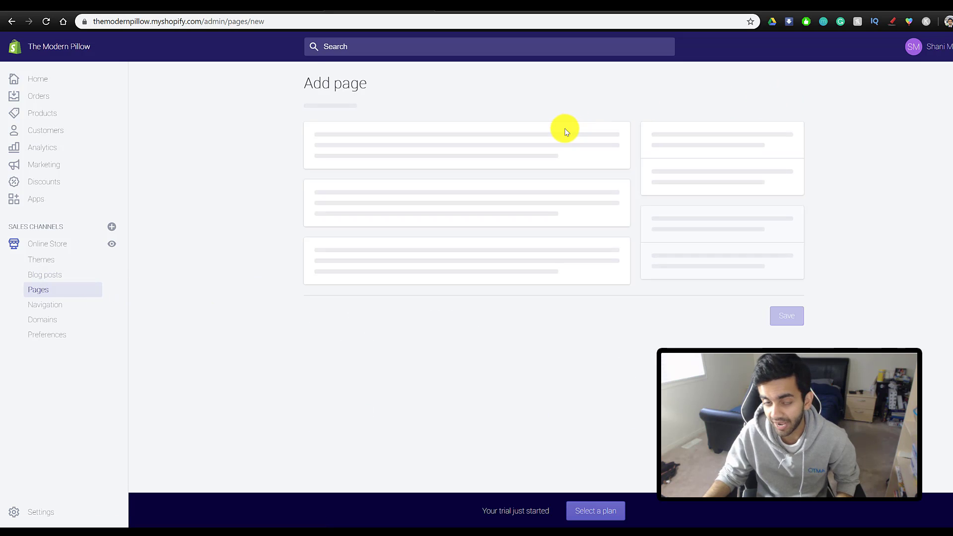
{"action": "left_click", "coordinate": [376, 180]}
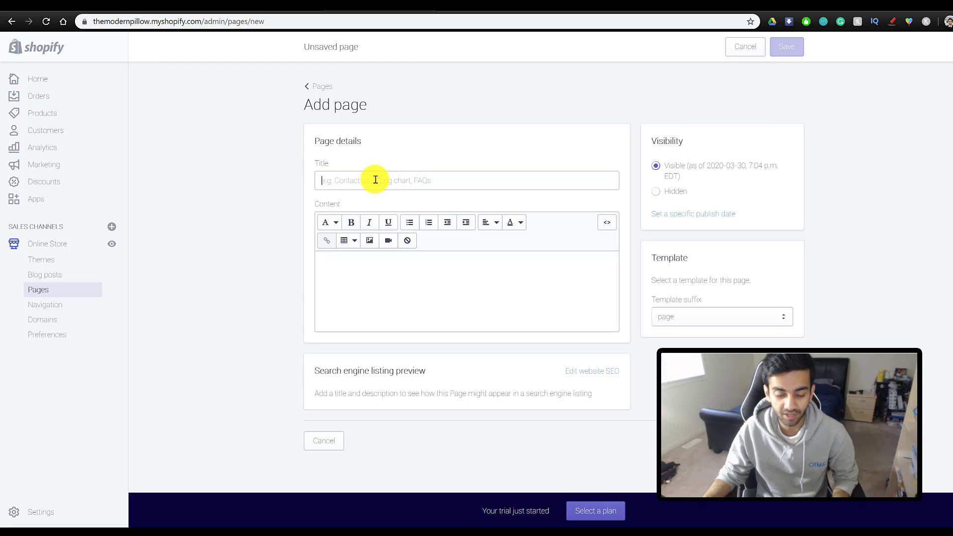
{"action": "type", "text": "Contact us"}
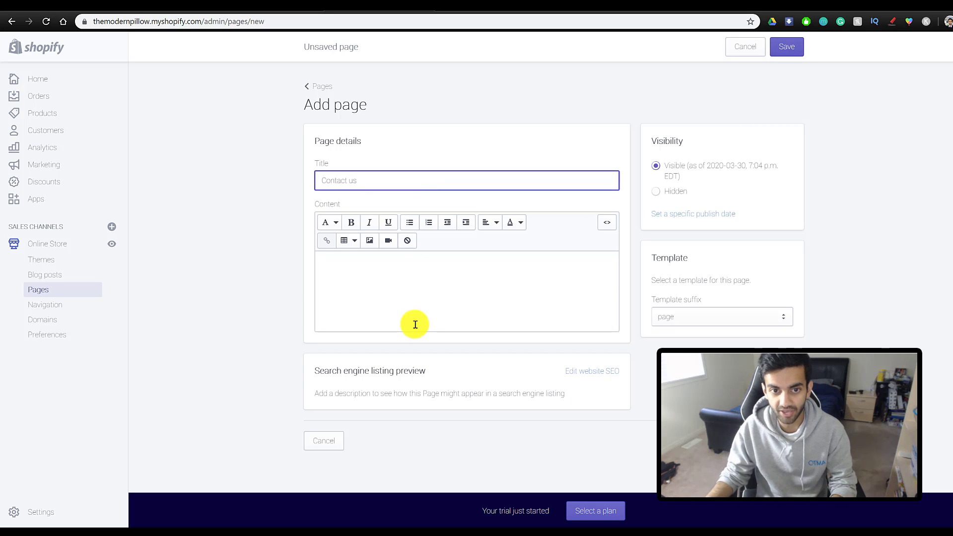
{"action": "left_click", "coordinate": [408, 301]}
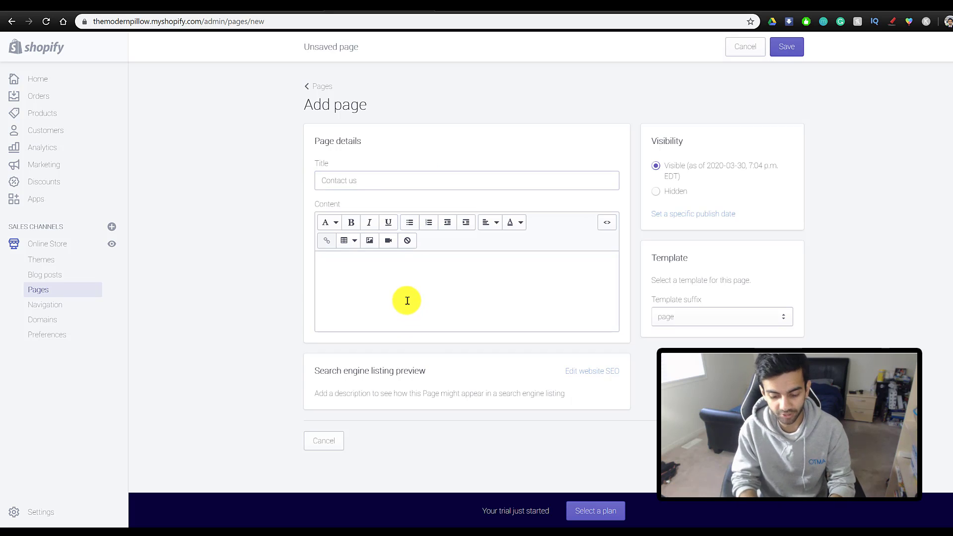
{"action": "type", "text": "Let us know if you have any questions, we'll be in touch shortly."}
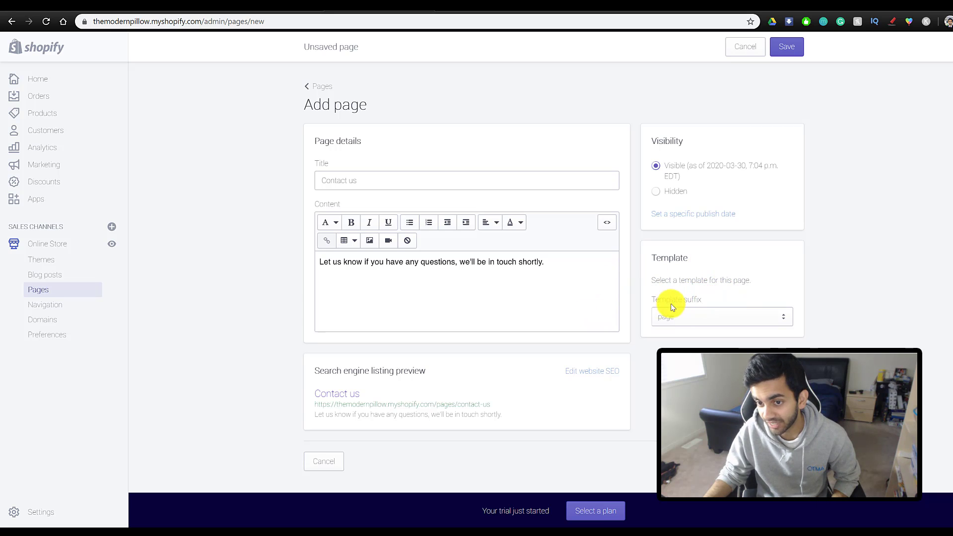
- Apply the page.contact template, save, preview the page on the storefront, then return to Pages
{"action": "left_click", "coordinate": [677, 316]}
{"action": "left_click", "coordinate": [679, 350]}
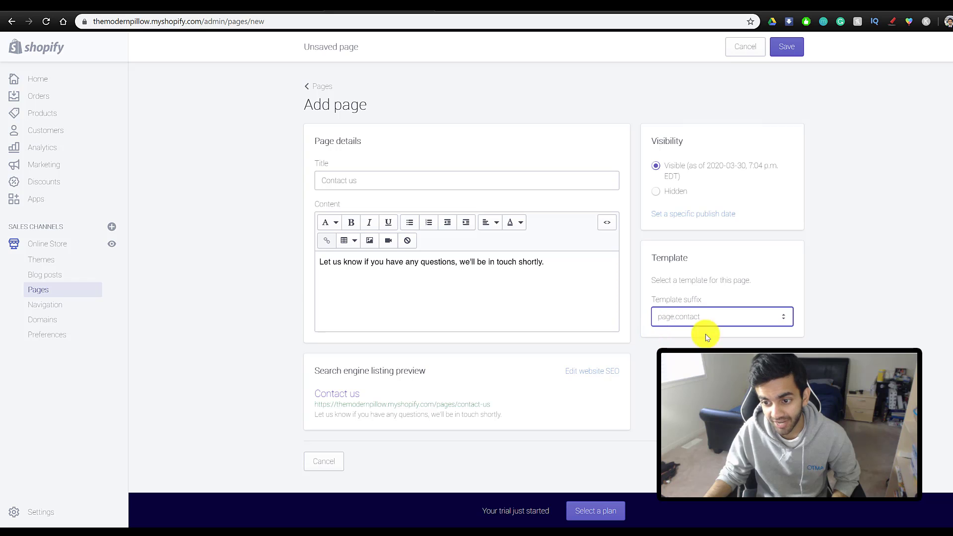
{"action": "left_click", "coordinate": [787, 461]}
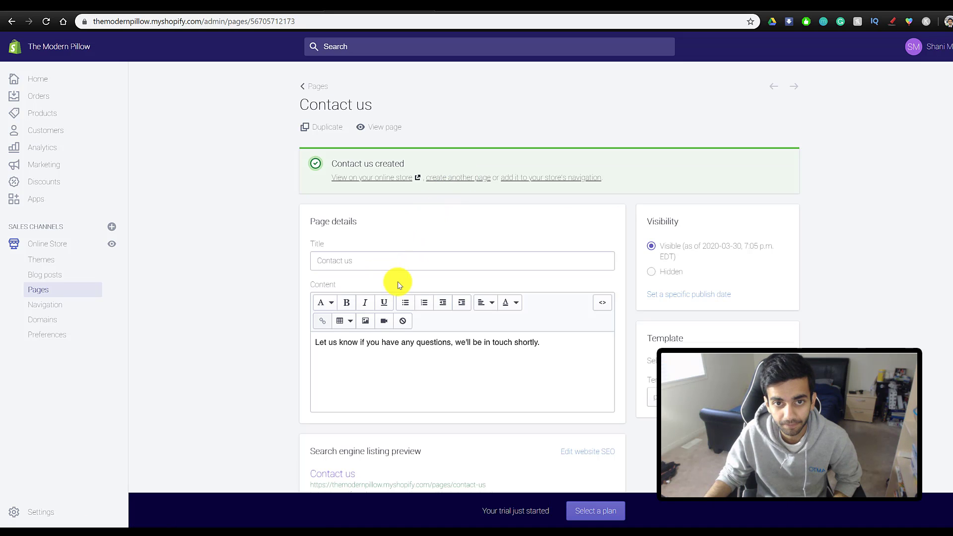
{"action": "left_click", "coordinate": [374, 127]}
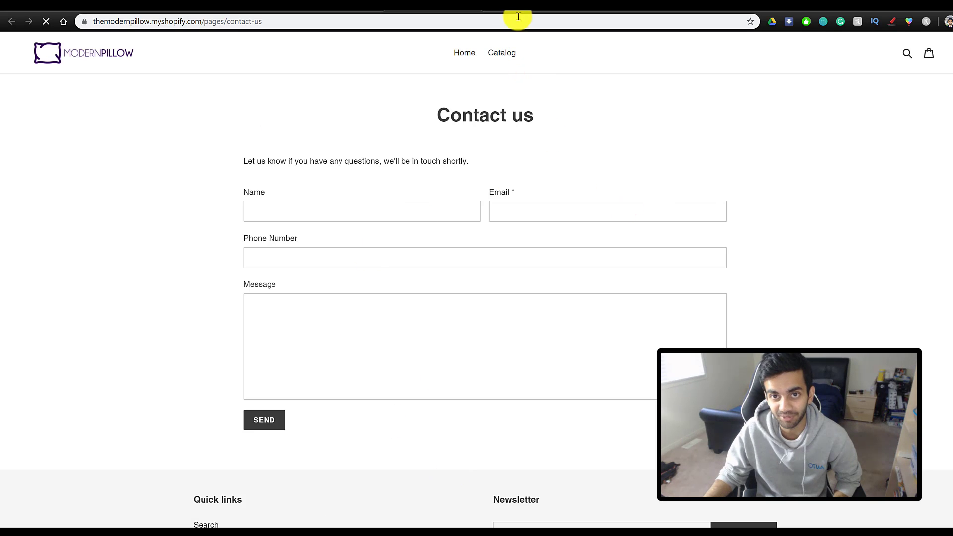
{"action": "left_click", "coordinate": [471, 11]}
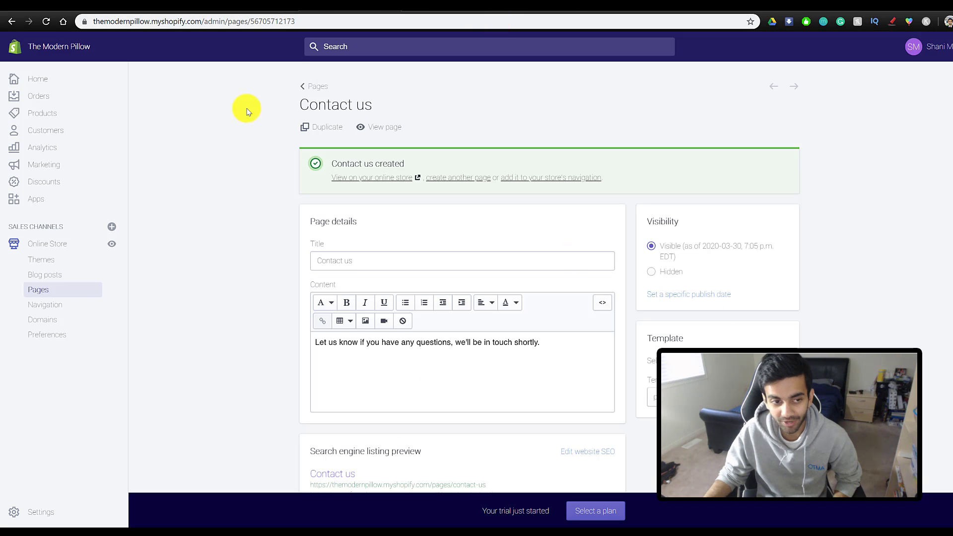
{"action": "left_click", "coordinate": [74, 293]}
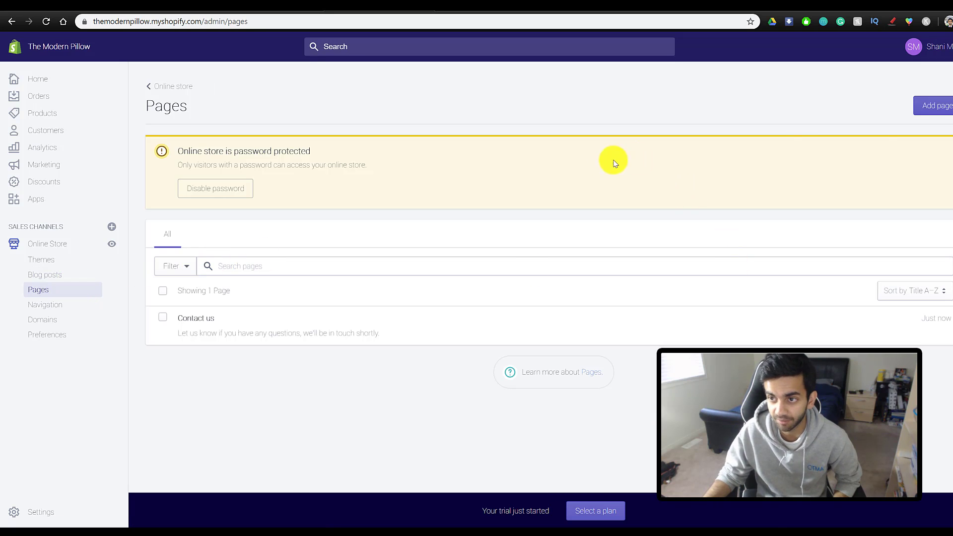
- Add another page titled 'About Us' with a short test-store description as content
{"action": "left_click", "coordinate": [934, 105]}
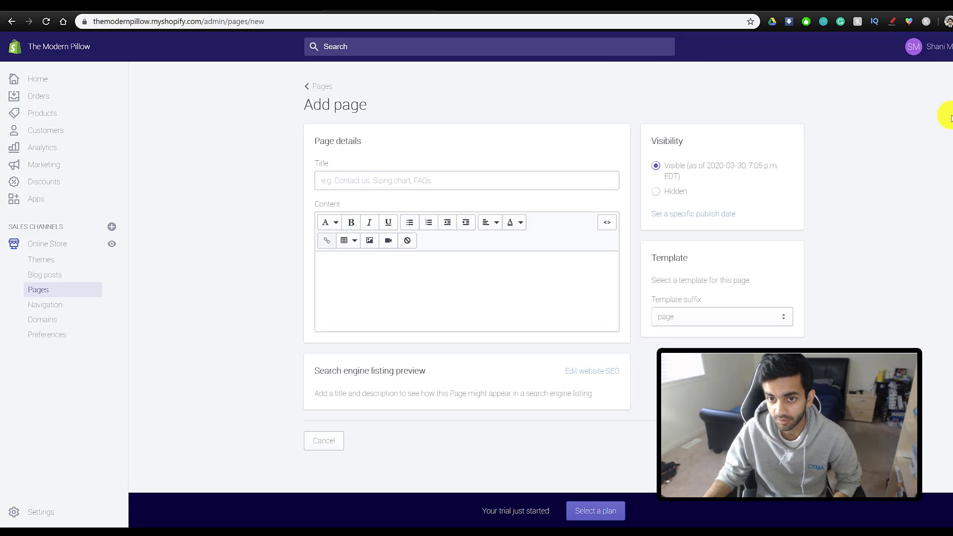
{"action": "left_click", "coordinate": [397, 184]}
{"action": "type", "text": "Abc"}
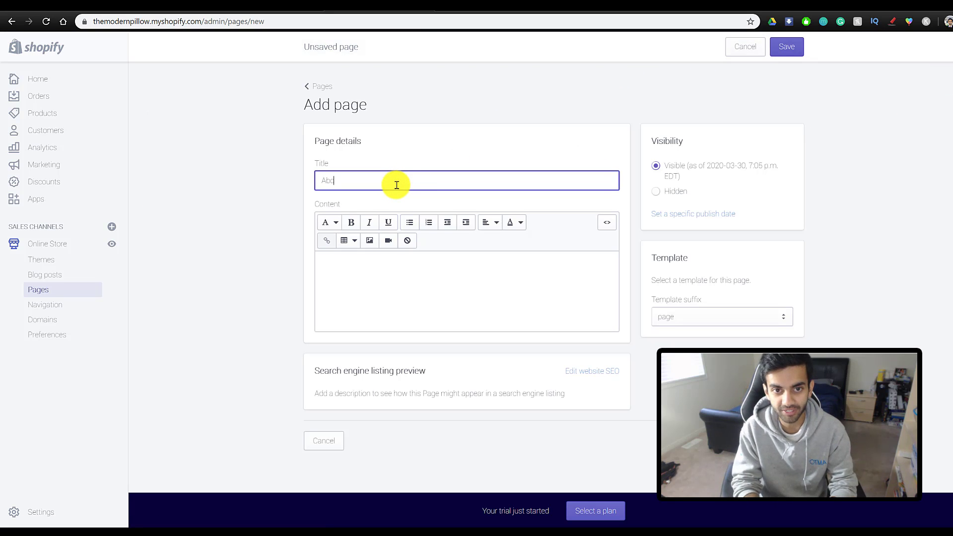
{"action": "left_click", "coordinate": [380, 317]}
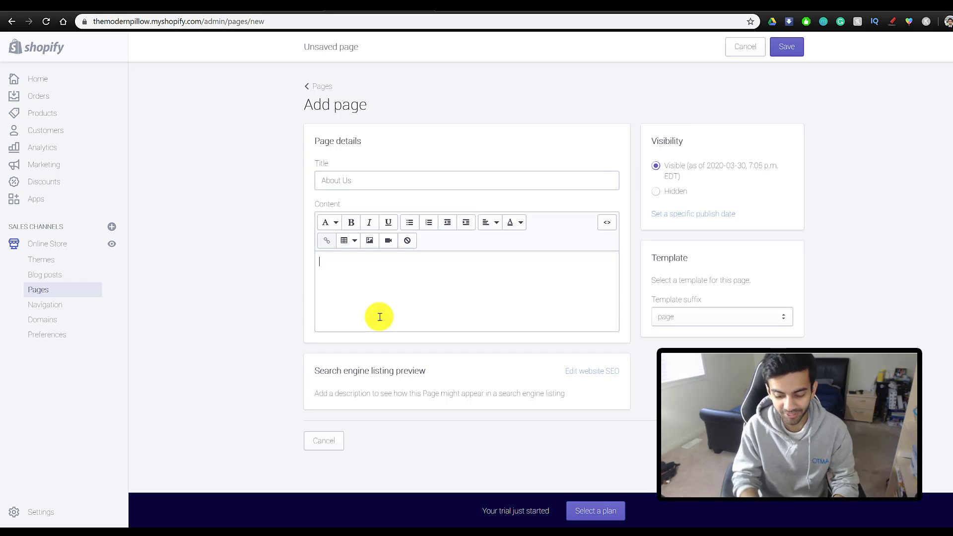
{"action": "type", "text": "Thi"}
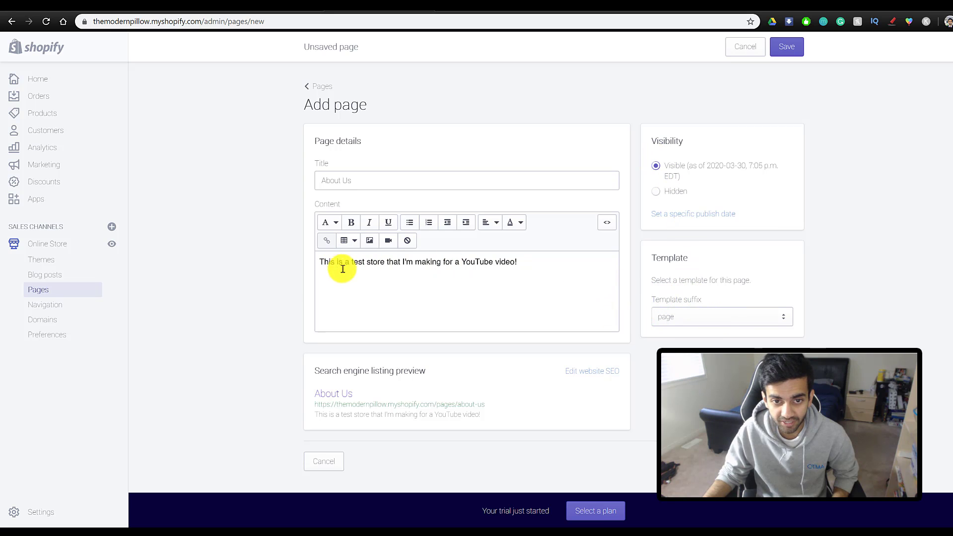
- Add a new line after the description, cancel the Insert image dialog, and save the page
{"action": "left_click", "coordinate": [558, 294]}
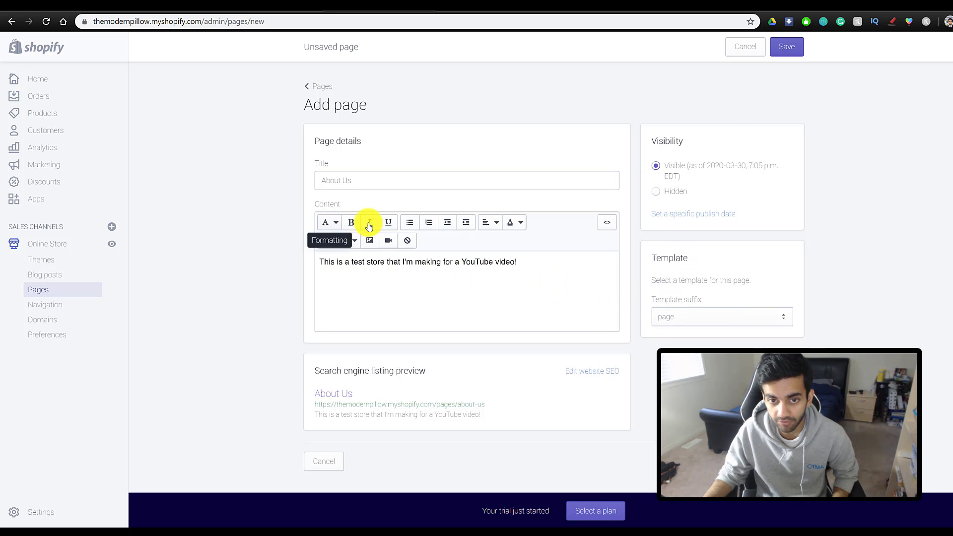
{"action": "key", "text": "Return"}
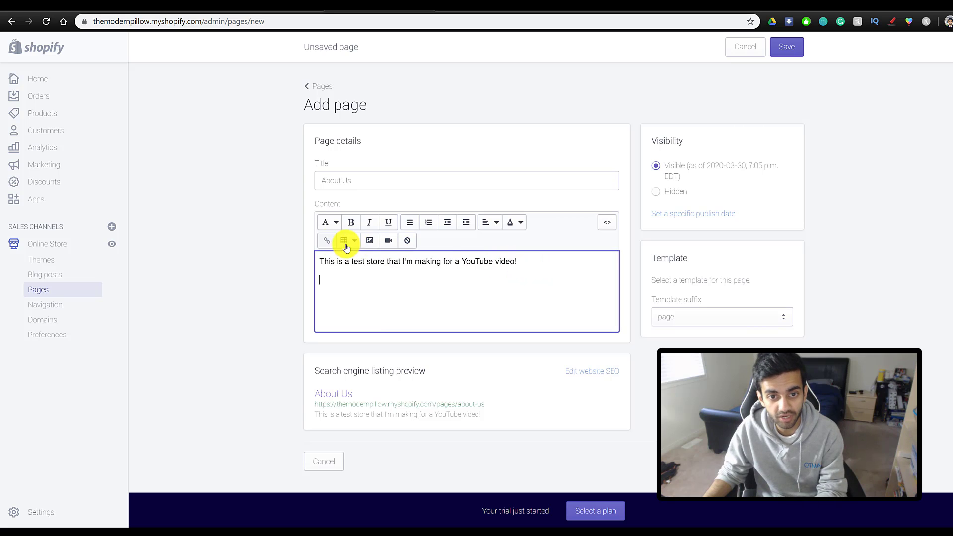
{"action": "left_click", "coordinate": [371, 242]}
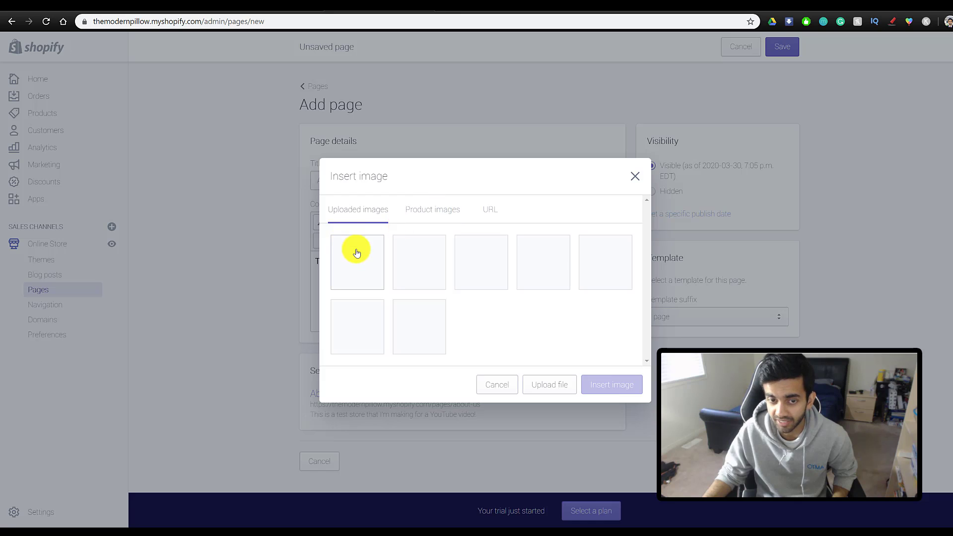
{"action": "left_click", "coordinate": [423, 264]}
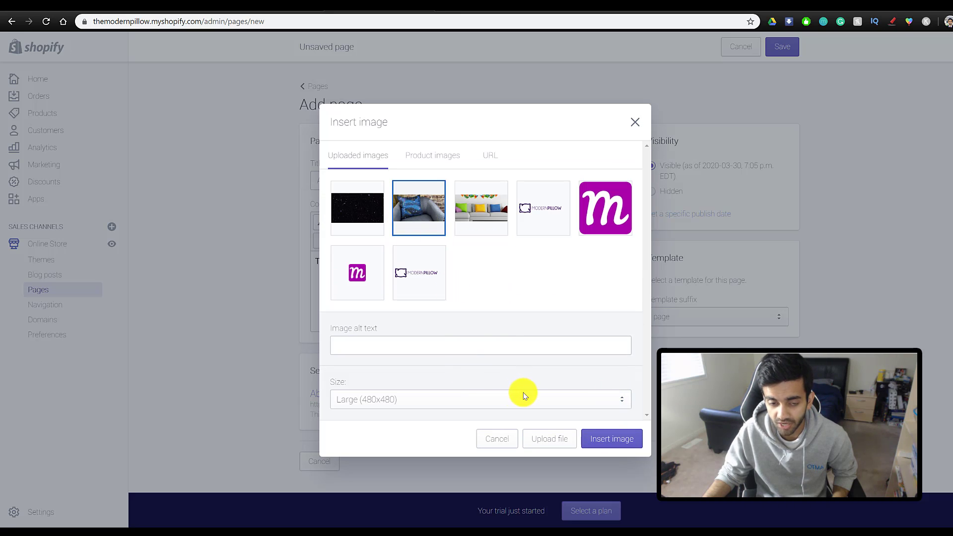
{"action": "key", "text": "Escape"}
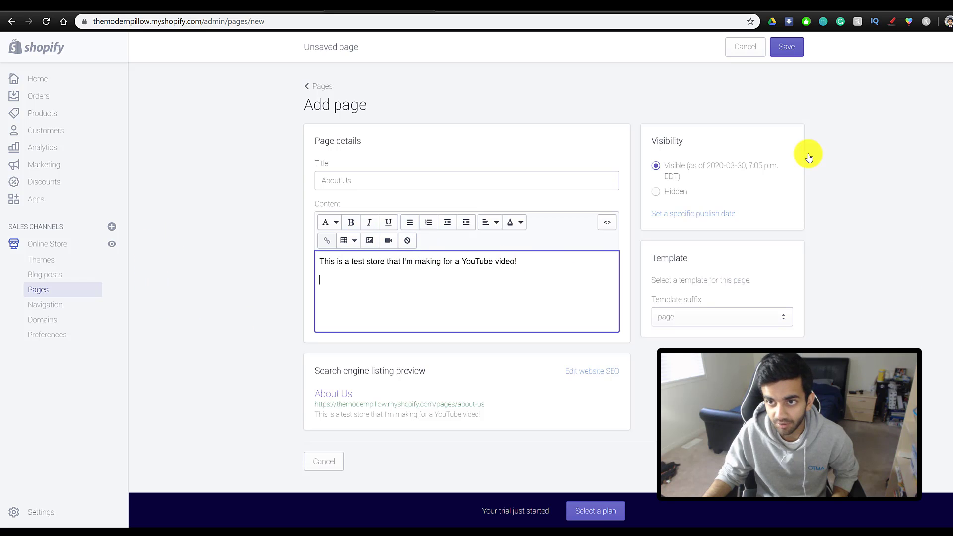
{"action": "left_click", "coordinate": [780, 50]}
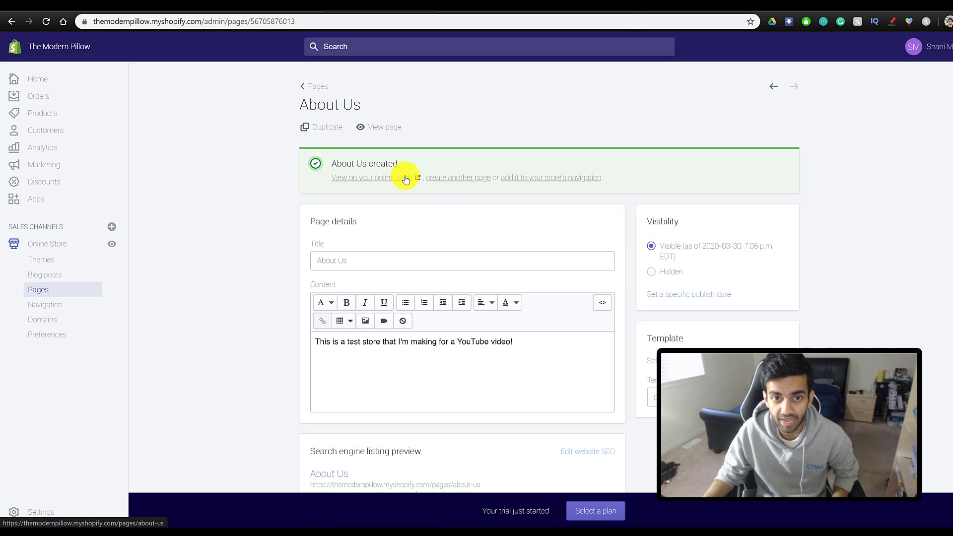
- View the About Us page on the live store, then go to Online Store > Navigation
{"action": "left_click", "coordinate": [386, 135]}
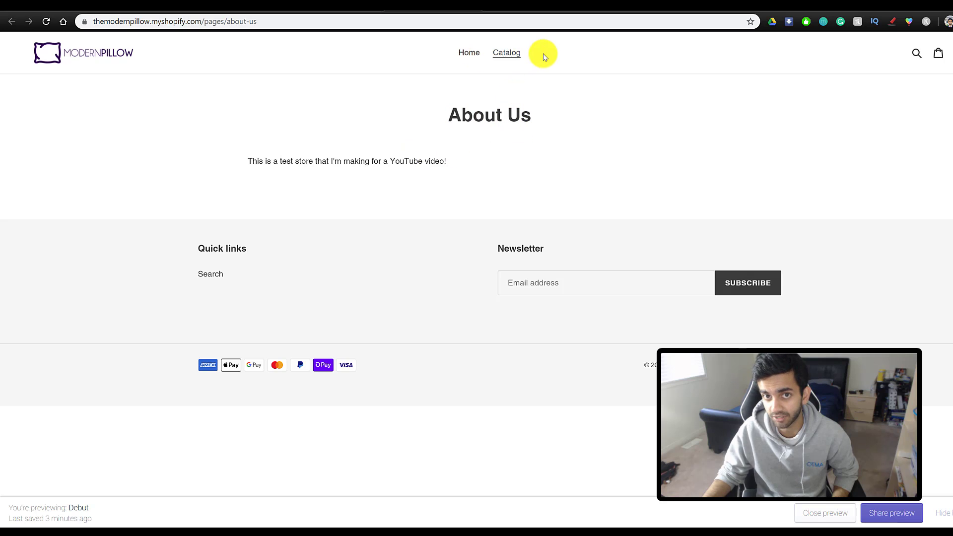
{"action": "left_click", "coordinate": [472, 10]}
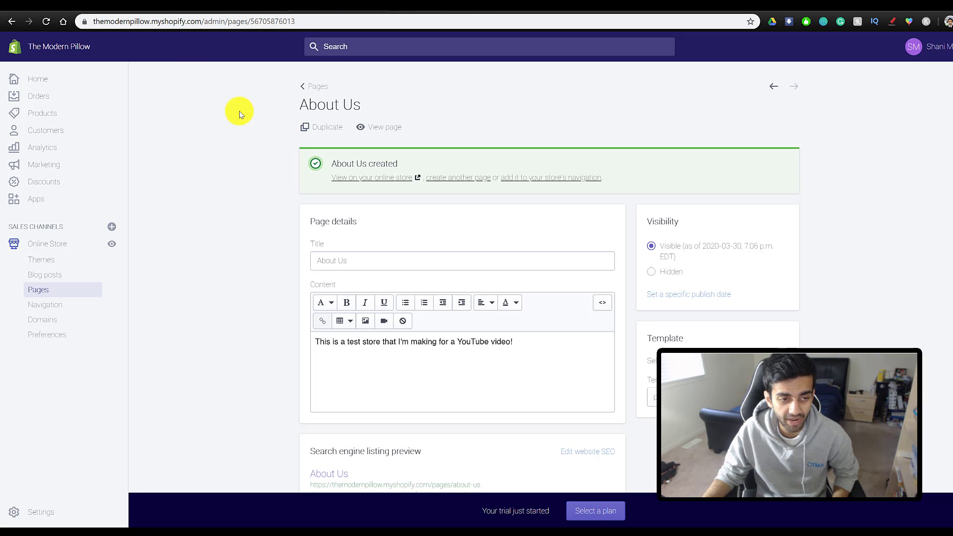
{"action": "left_click", "coordinate": [55, 308]}
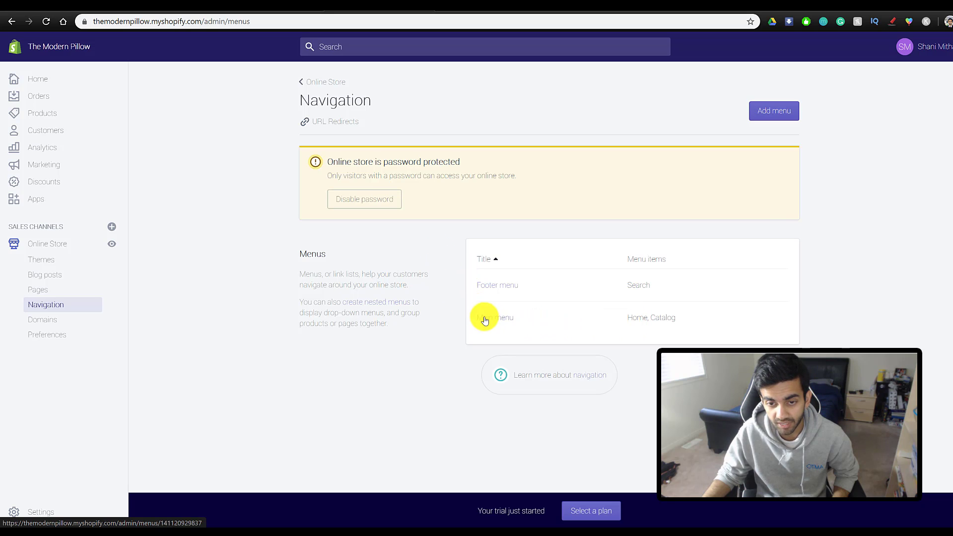
- Add a Contact Us item to the Main menu linked to the Contact us page
{"action": "left_click", "coordinate": [507, 319]}
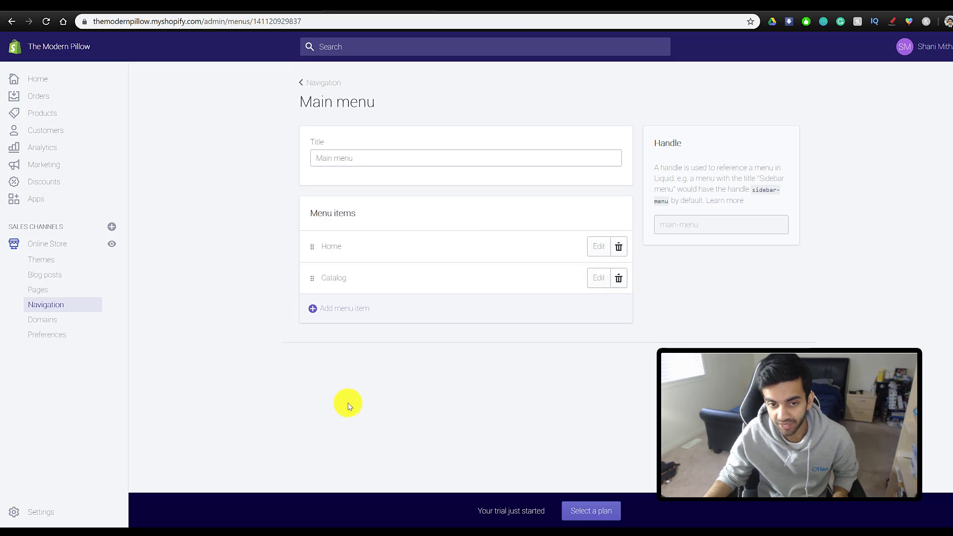
{"action": "left_click", "coordinate": [323, 310]}
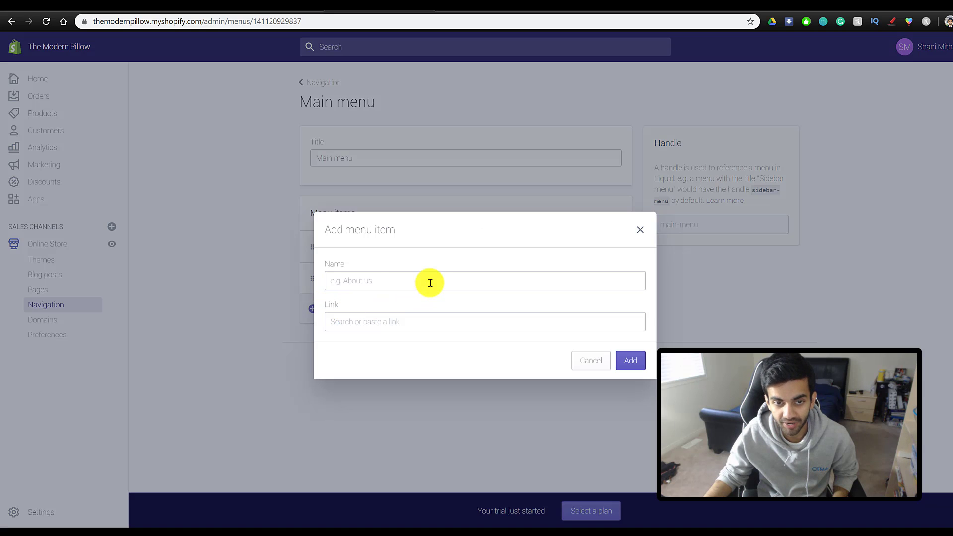
{"action": "left_click", "coordinate": [375, 288]}
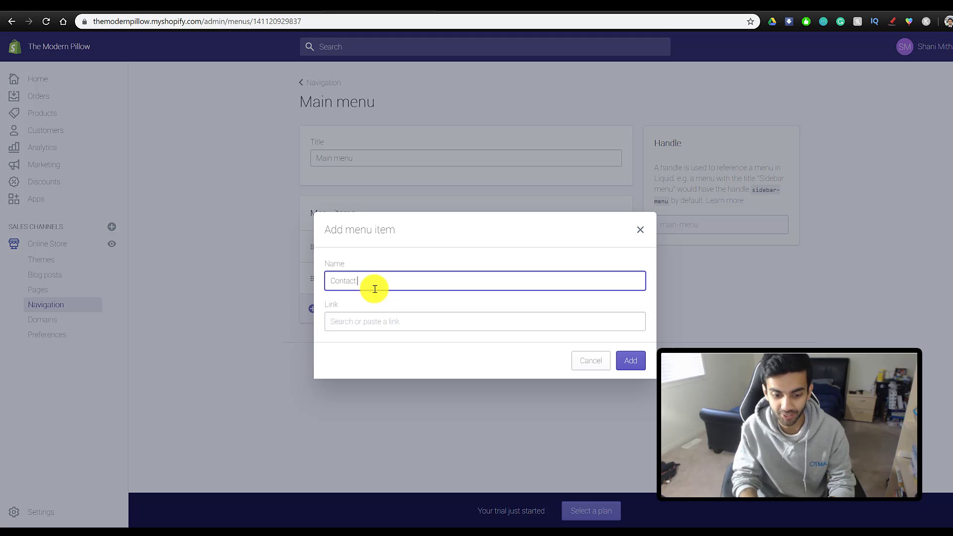
{"action": "left_click", "coordinate": [383, 319]}
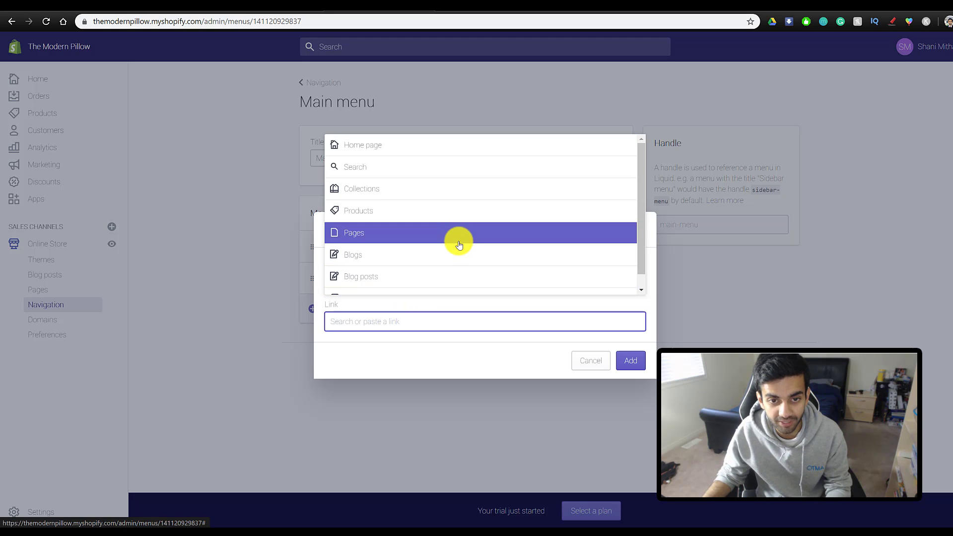
{"action": "left_click", "coordinate": [454, 237]}
{"action": "left_click", "coordinate": [358, 282]}
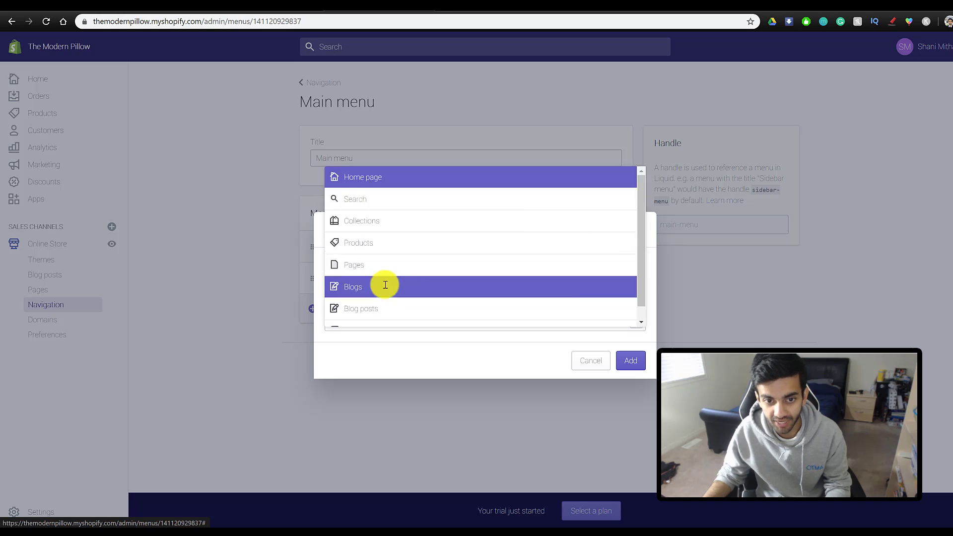
{"action": "left_click", "coordinate": [631, 361]}
- Add an 'About Us' item linked to the About Us page and save the Main menu
{"action": "left_click", "coordinate": [325, 340]}
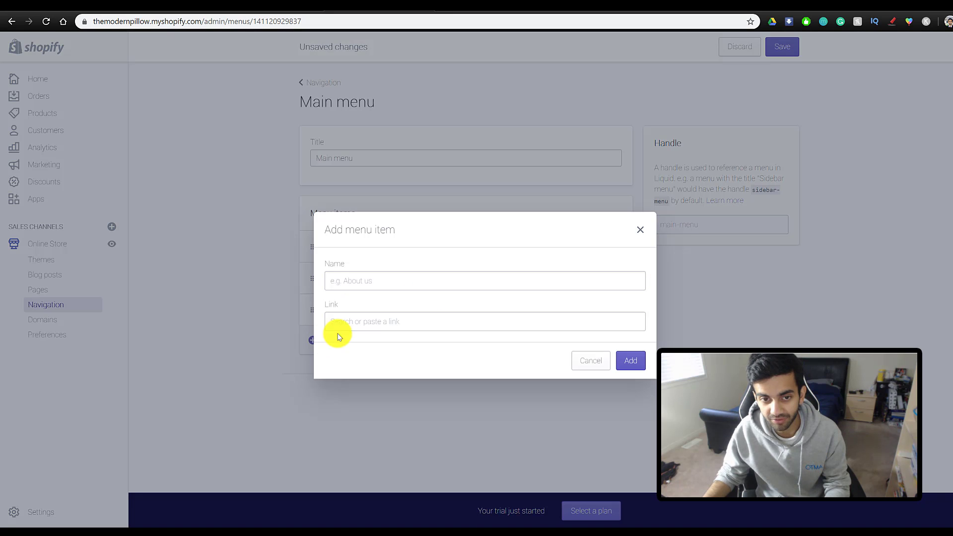
{"action": "left_click", "coordinate": [380, 278]}
{"action": "type", "text": "A"}
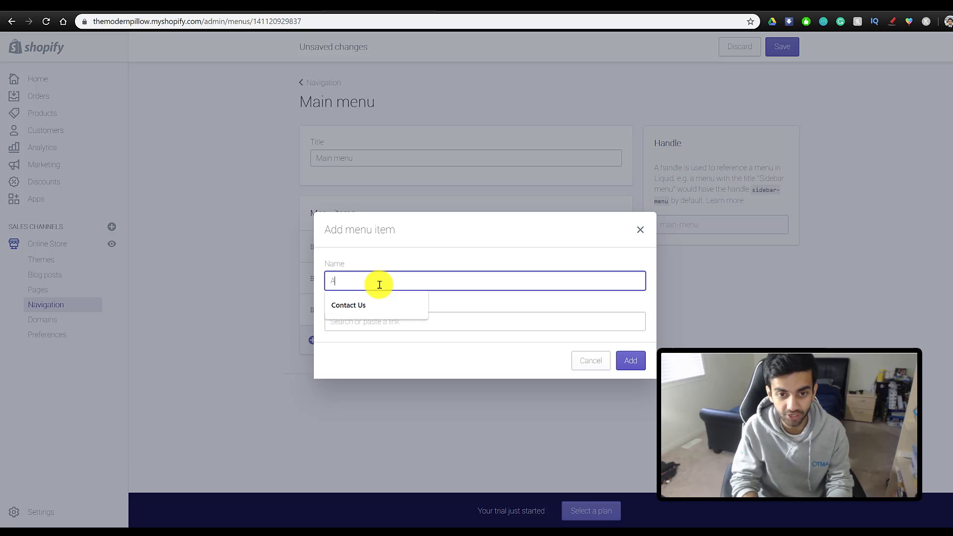
{"action": "type", "text": "bout Us"}
{"action": "left_click", "coordinate": [390, 315]}
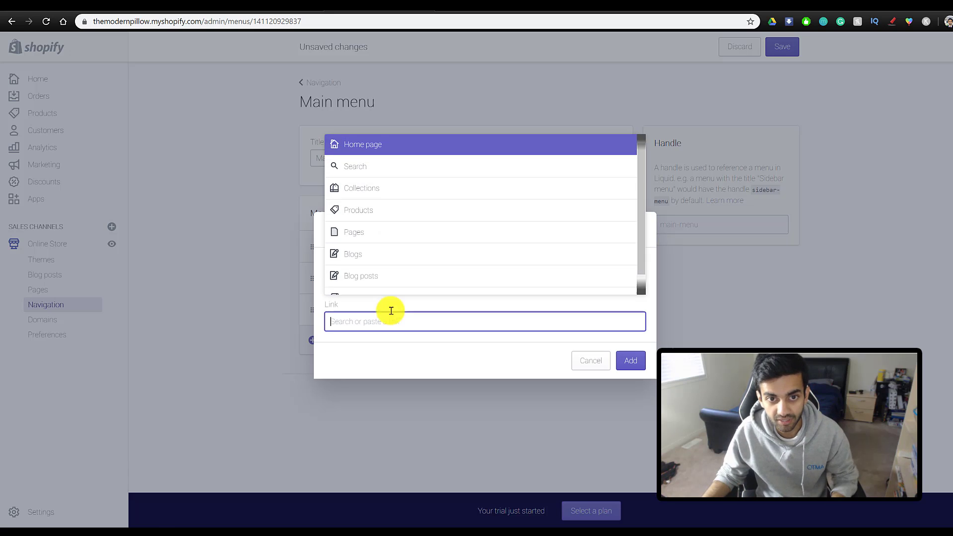
{"action": "left_click", "coordinate": [387, 233]}
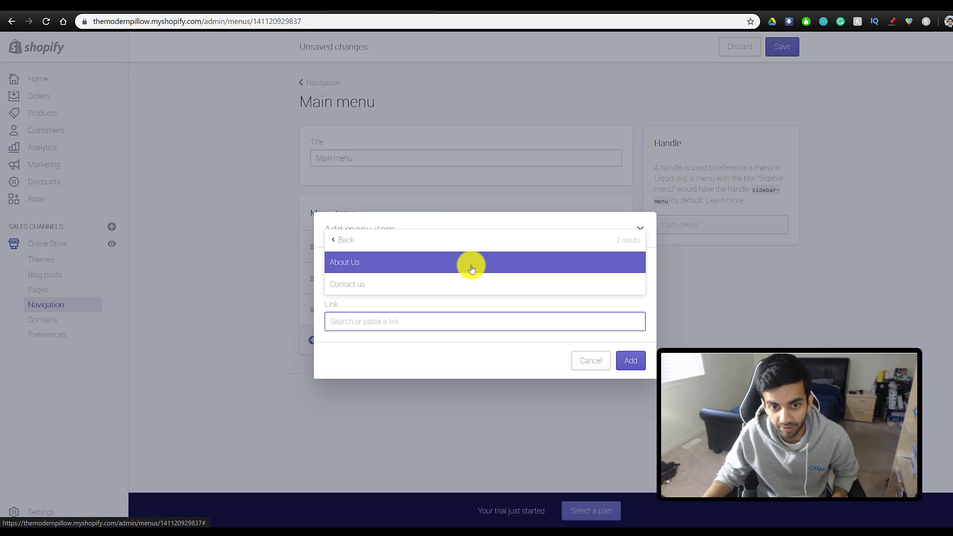
{"action": "left_click", "coordinate": [470, 262]}
{"action": "left_click", "coordinate": [632, 363]}
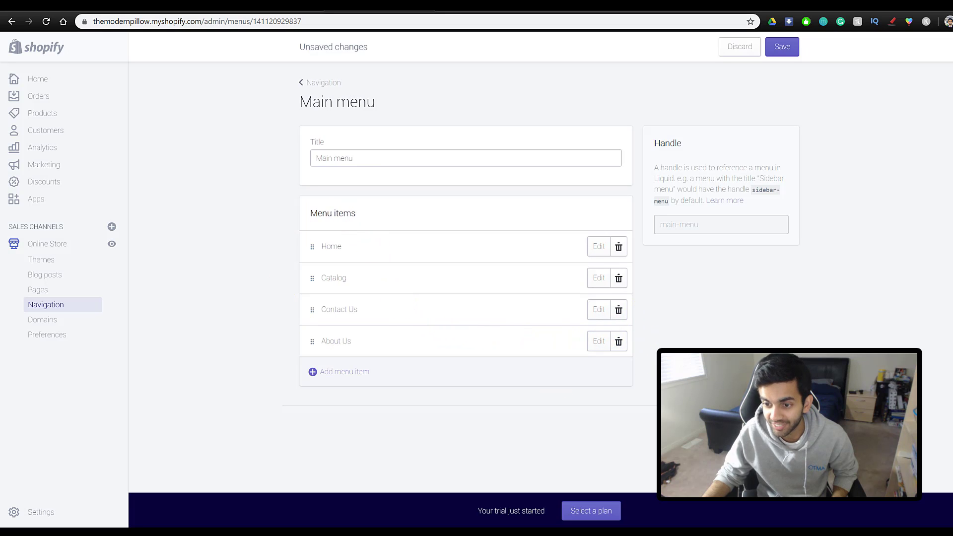
{"action": "key", "text": "ctrl+s"}
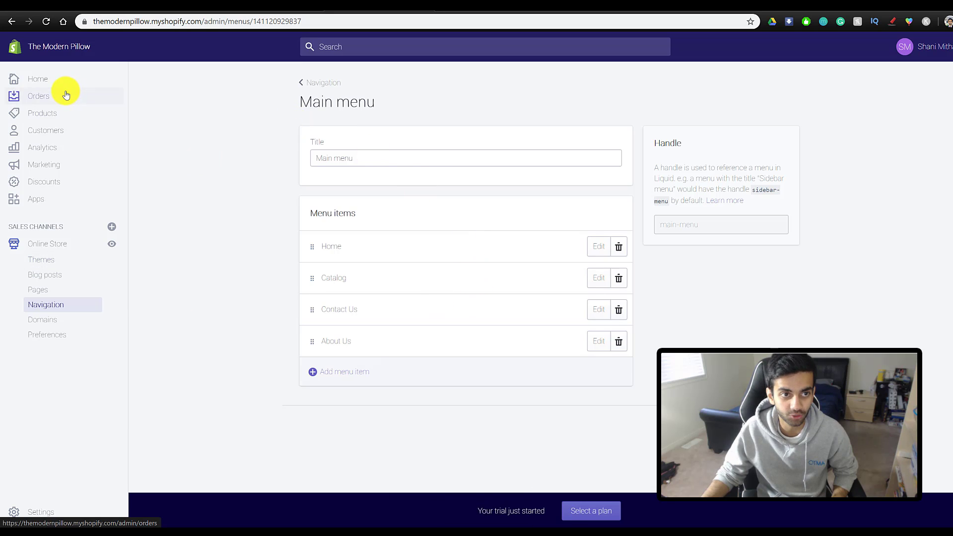
- Open the live storefront and browse the home page and full product catalog
{"action": "left_click", "coordinate": [112, 247]}
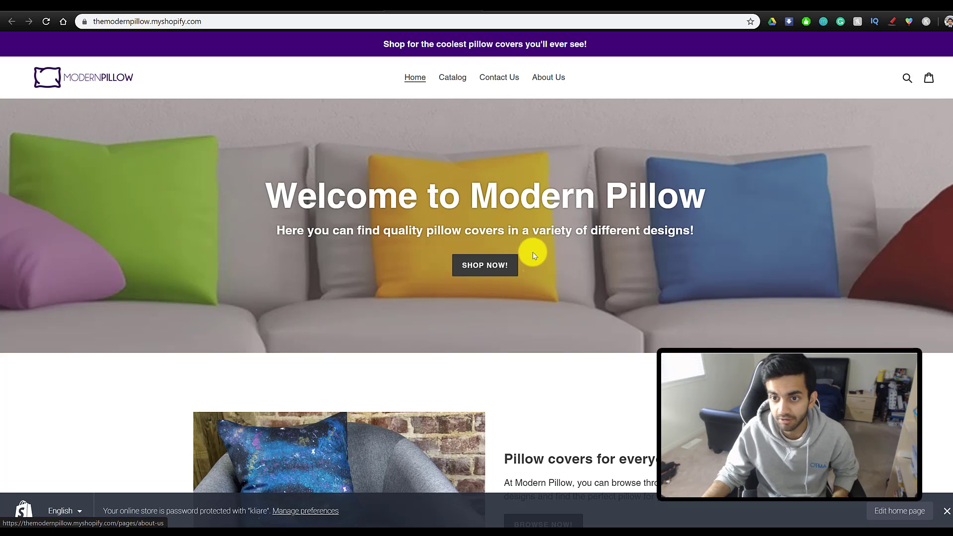
{"action": "scroll", "coordinate": [534, 263], "scroll_direction": "down", "scroll_amount": 10}
{"action": "scroll", "coordinate": [534, 266], "scroll_direction": "down", "scroll_amount": 8}
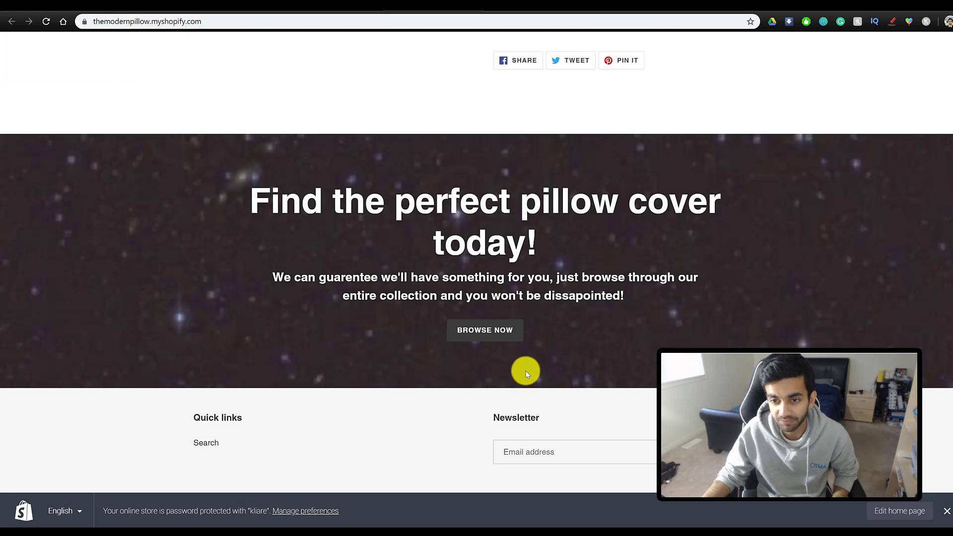
{"action": "scroll", "coordinate": [525, 371], "scroll_direction": "up", "scroll_amount": 16}
{"action": "scroll", "coordinate": [526, 371], "scroll_direction": "up", "scroll_amount": 3}
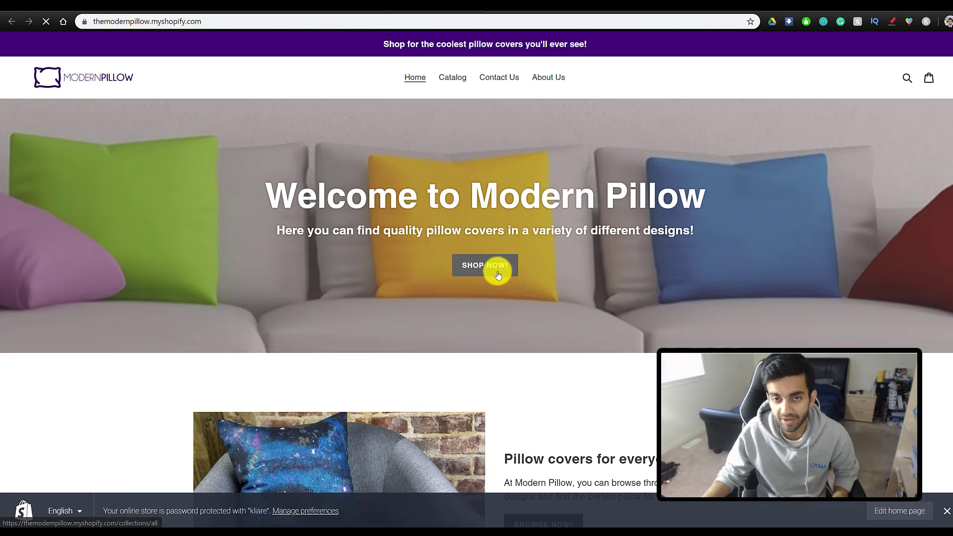
{"action": "left_click", "coordinate": [455, 80]}
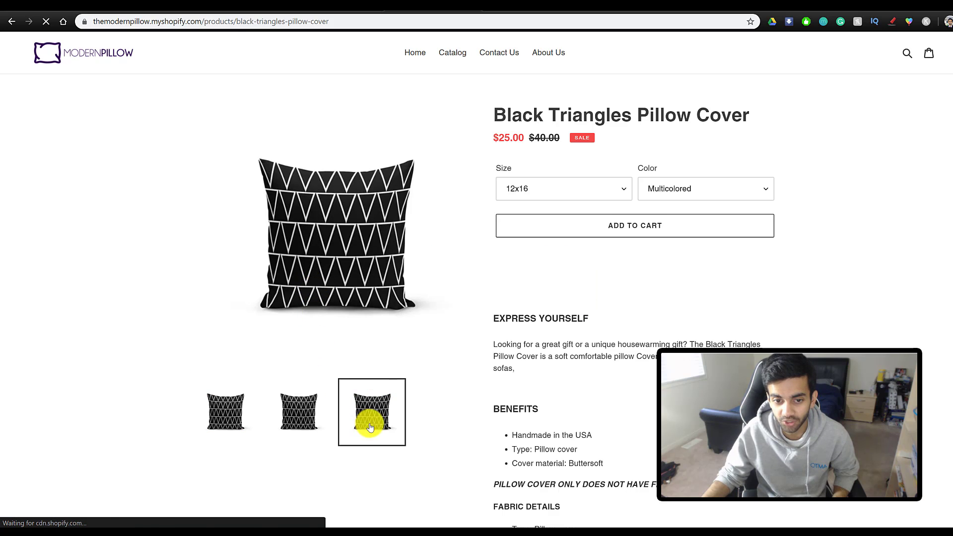
{"action": "scroll", "coordinate": [375, 368], "scroll_direction": "down", "scroll_amount": 3}
{"action": "scroll", "coordinate": [542, 291], "scroll_direction": "up", "scroll_amount": 4}
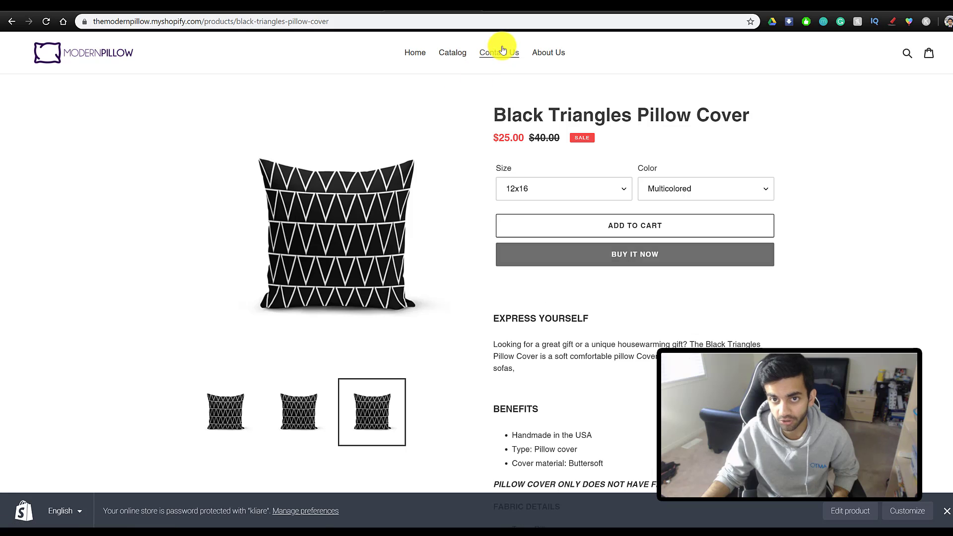
- Check the Contact Us, About Us and Catalog menu links, then open the admin Orders page
{"action": "left_click", "coordinate": [499, 53]}
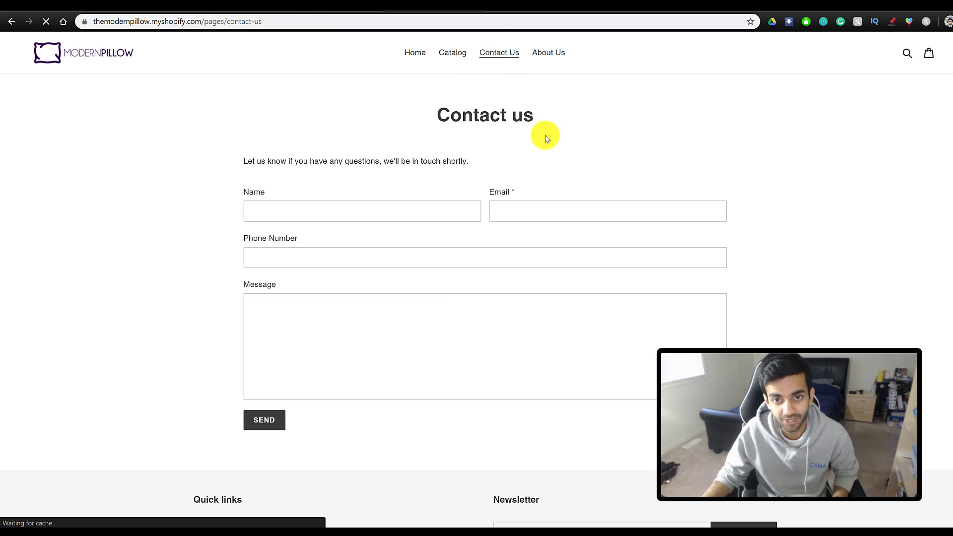
{"action": "left_click", "coordinate": [545, 53]}
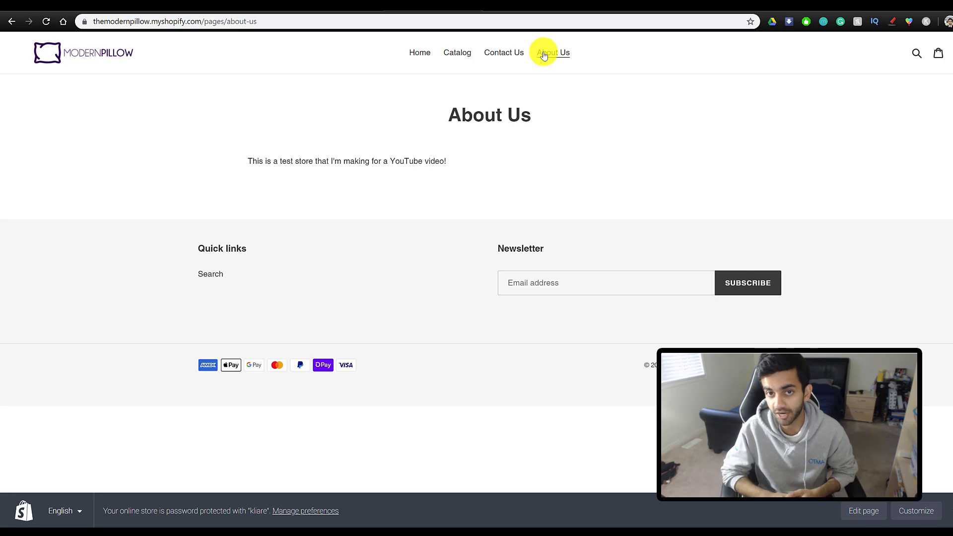
{"action": "left_click", "coordinate": [457, 53]}
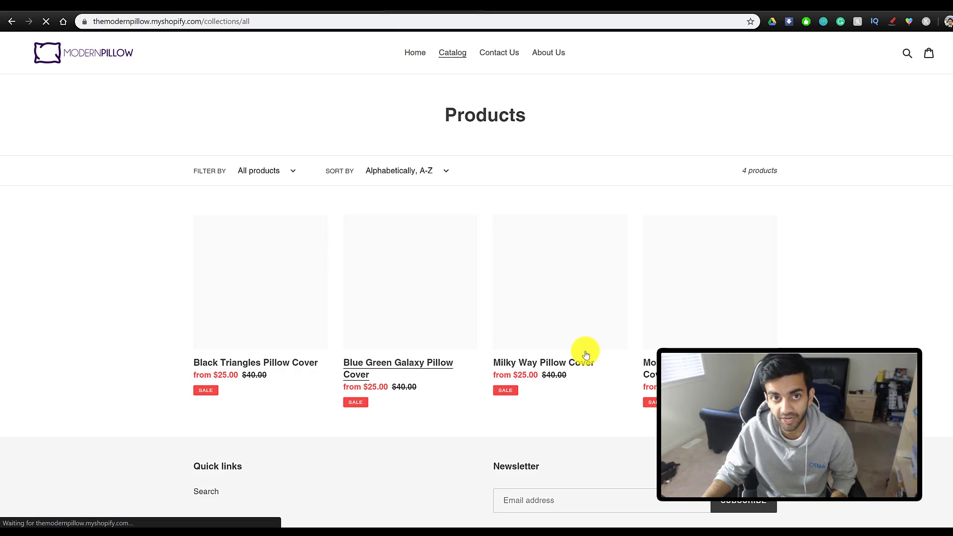
{"action": "left_click", "coordinate": [307, 5]}
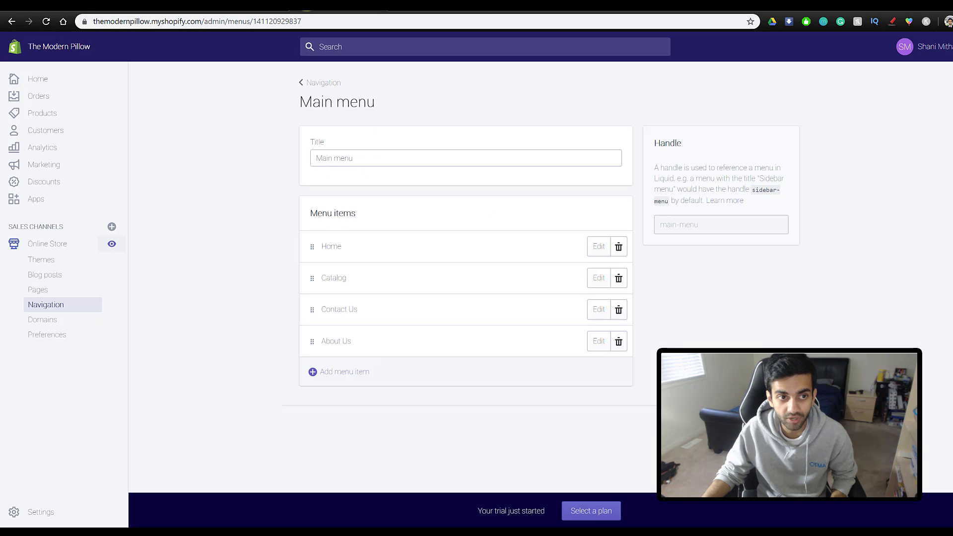
{"action": "left_click", "coordinate": [31, 94]}
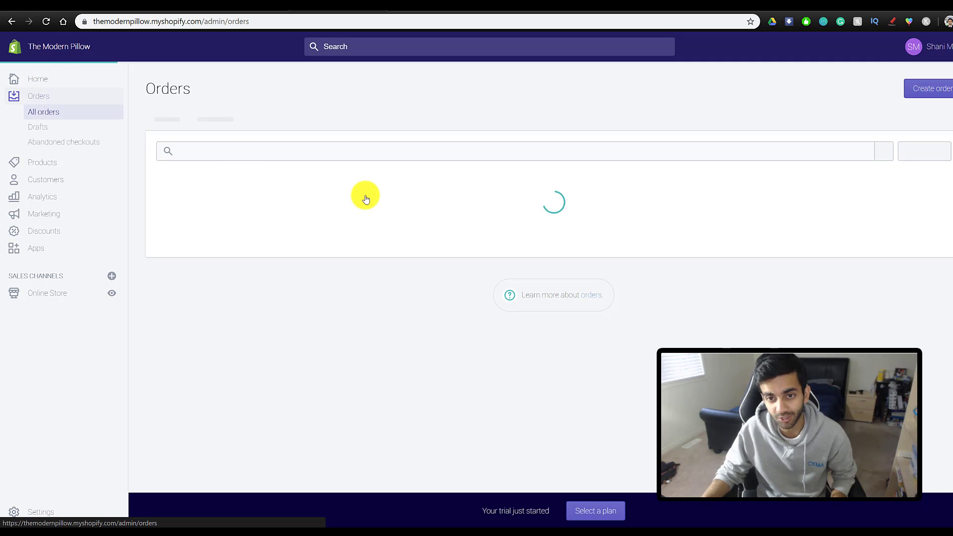
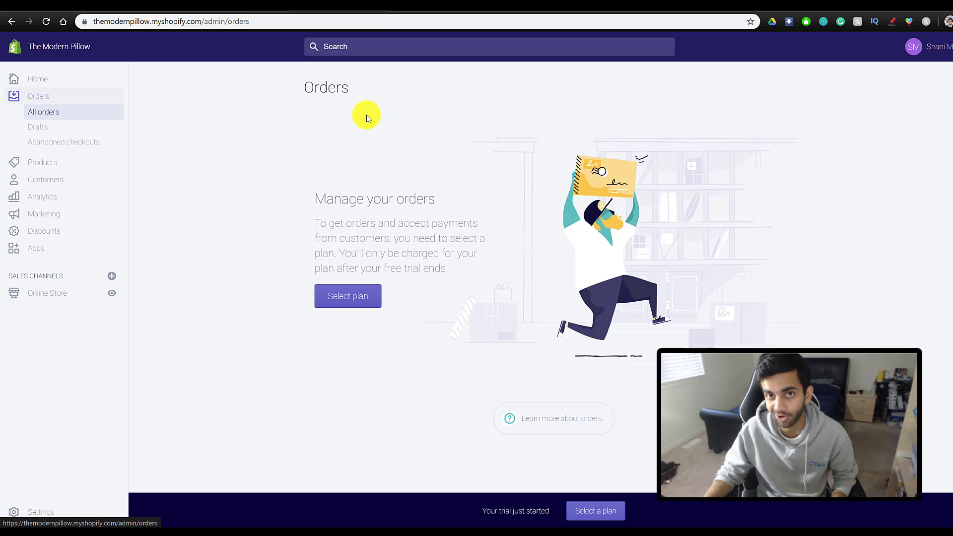
- Review the Payment providers page in the store settings
{"action": "left_click", "coordinate": [39, 512]}
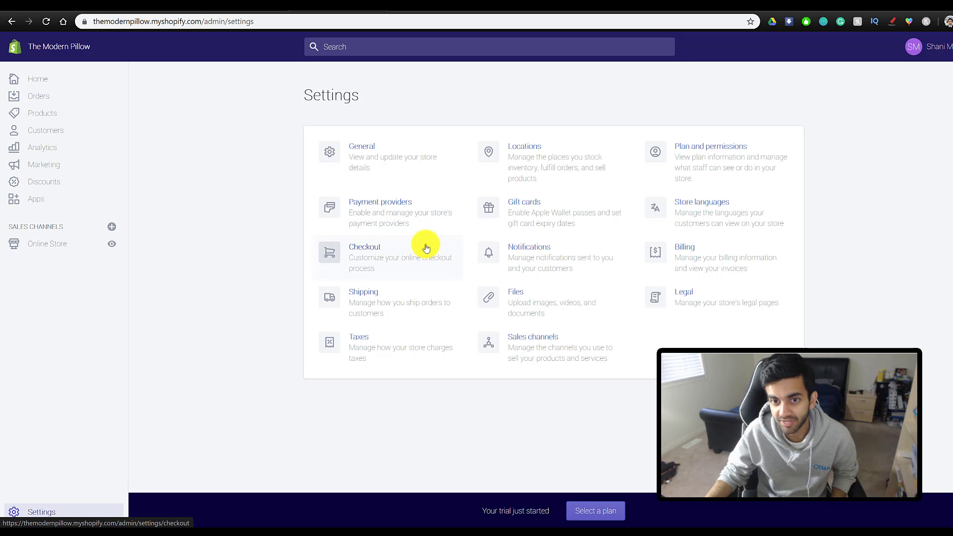
{"action": "left_click", "coordinate": [402, 206]}
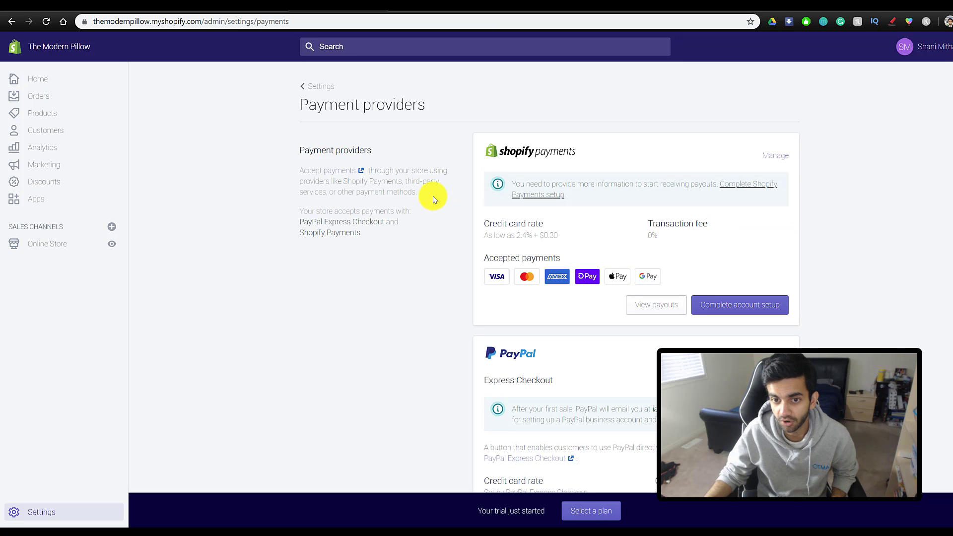
{"action": "scroll", "coordinate": [458, 227], "scroll_direction": "down", "scroll_amount": 2}
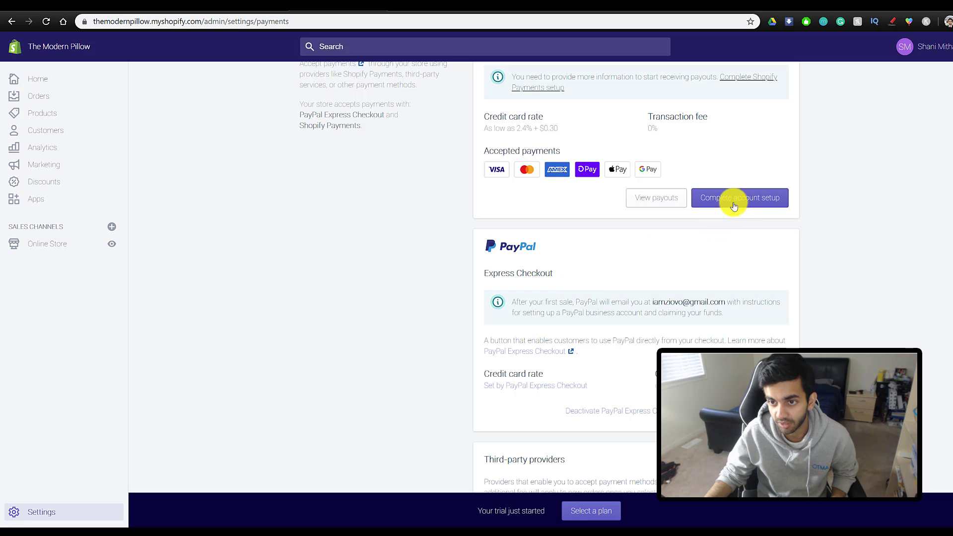
{"action": "scroll", "coordinate": [761, 198], "scroll_direction": "down", "scroll_amount": 3}
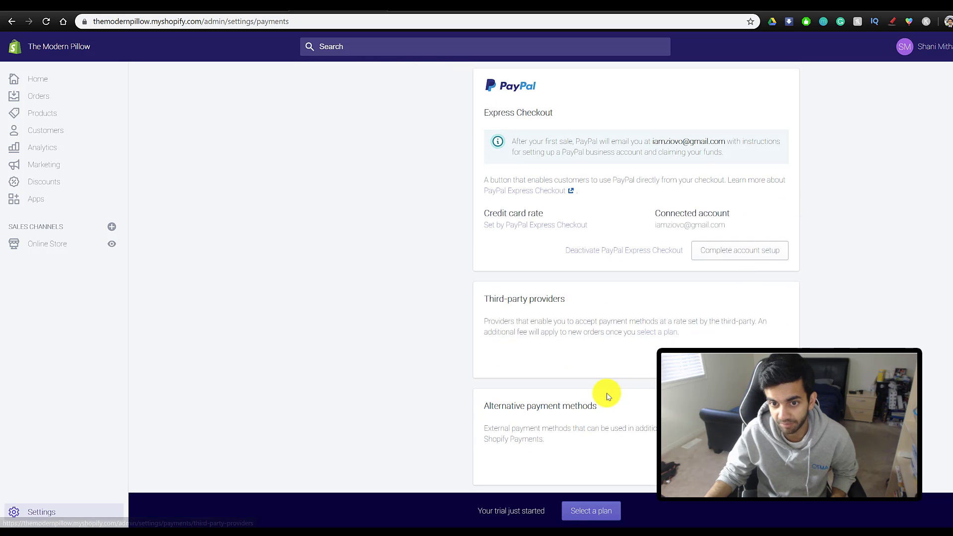
{"action": "scroll", "coordinate": [607, 394], "scroll_direction": "down", "scroll_amount": 2}
{"action": "scroll", "coordinate": [607, 396], "scroll_direction": "up", "scroll_amount": 7}
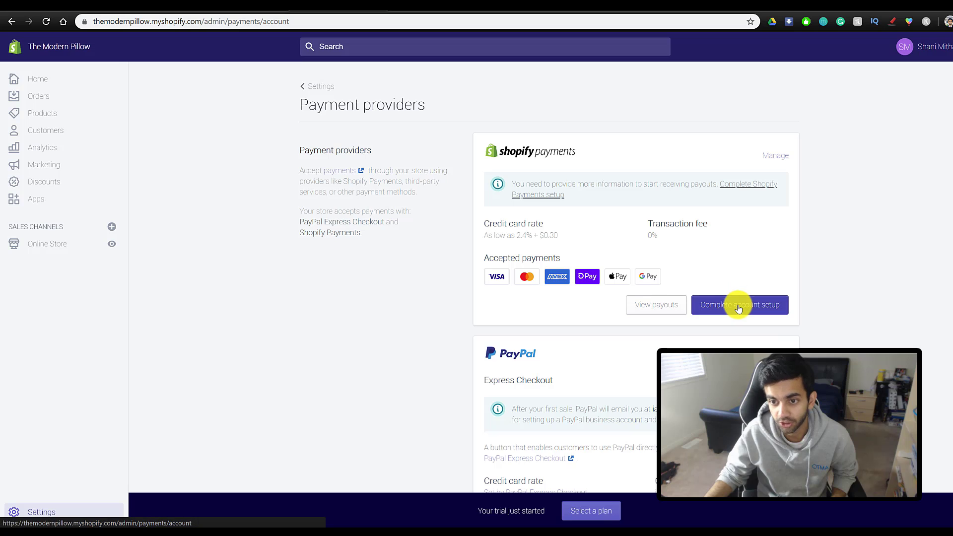
- Look over the Shopify Payments account setup form, then return to the Settings overview
{"action": "left_click", "coordinate": [738, 304]}
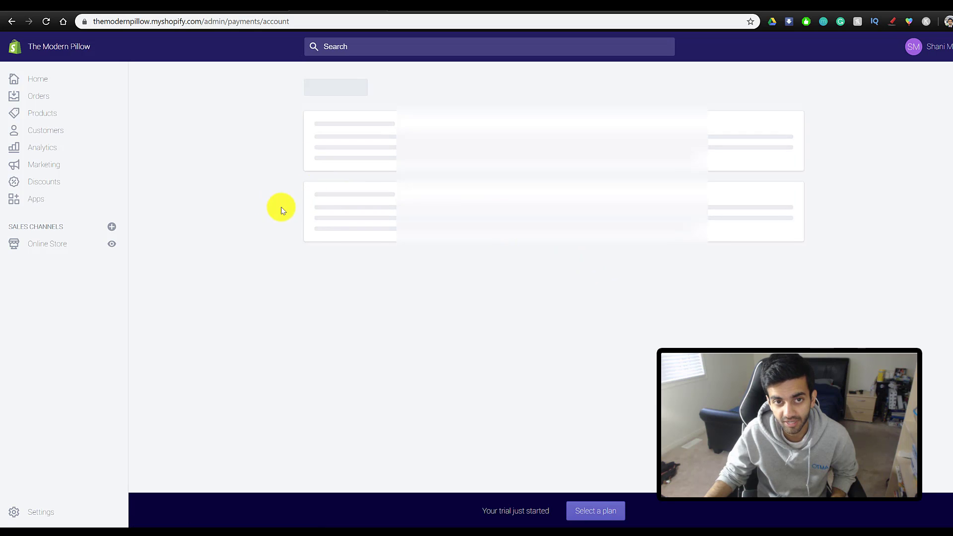
{"action": "scroll", "coordinate": [412, 258], "scroll_direction": "down", "scroll_amount": 10}
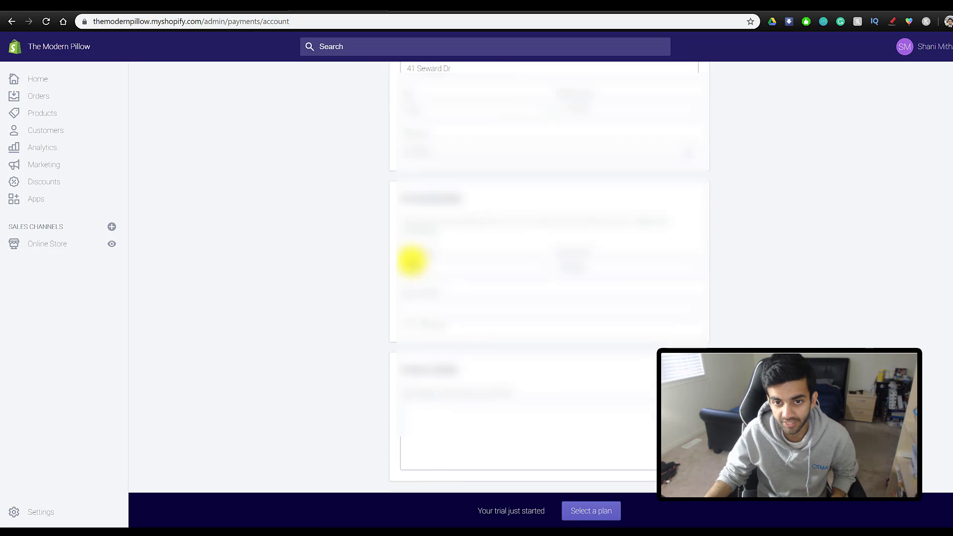
{"action": "scroll", "coordinate": [194, 243], "scroll_direction": "up", "scroll_amount": 6}
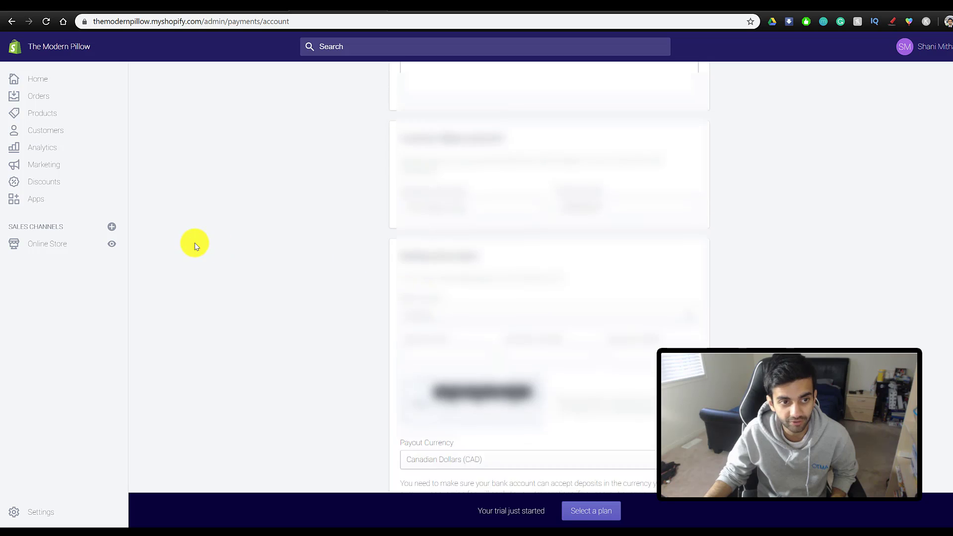
{"action": "left_click", "coordinate": [11, 23]}
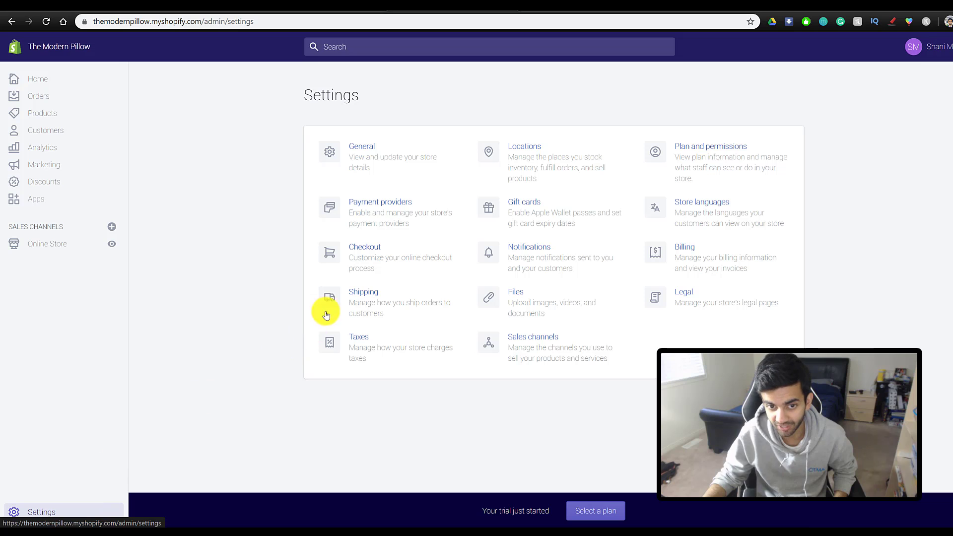
- Bring up the General shipping profile's rates and its shipping zones
{"action": "left_click", "coordinate": [368, 294]}
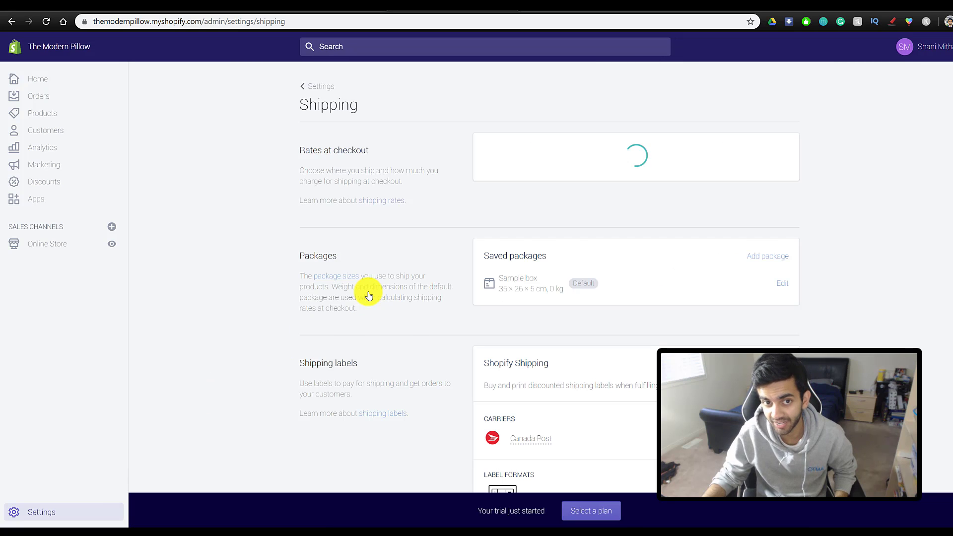
{"action": "left_click_drag", "start_coordinate": [319, 156], "coordinate": [391, 169]}
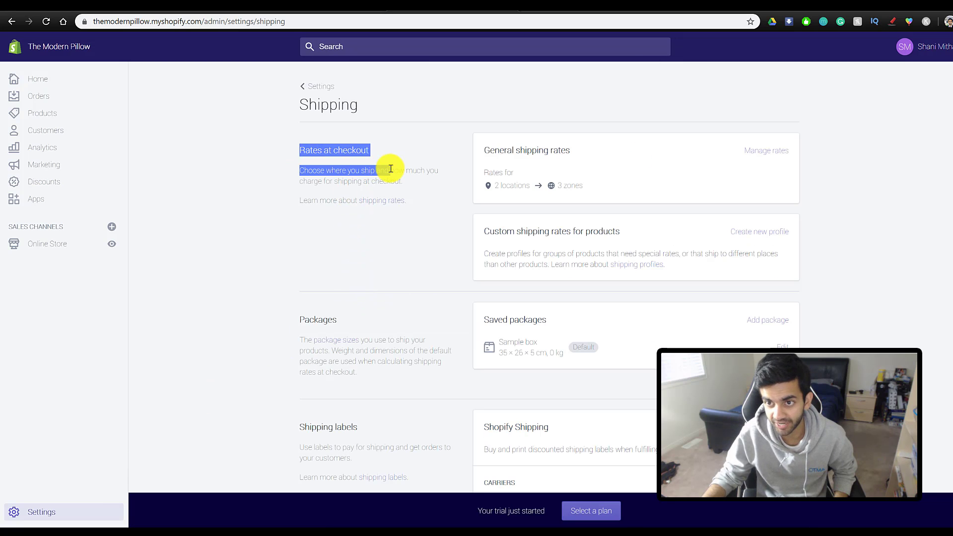
{"action": "left_click", "coordinate": [760, 151]}
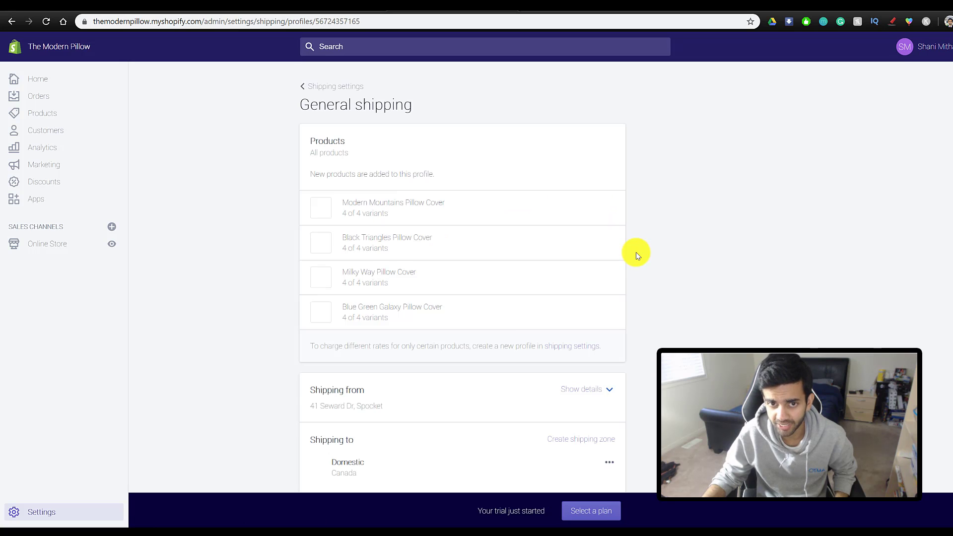
{"action": "scroll", "coordinate": [512, 328], "scroll_direction": "down", "scroll_amount": 3}
{"action": "scroll", "coordinate": [514, 338], "scroll_direction": "down", "scroll_amount": 4}
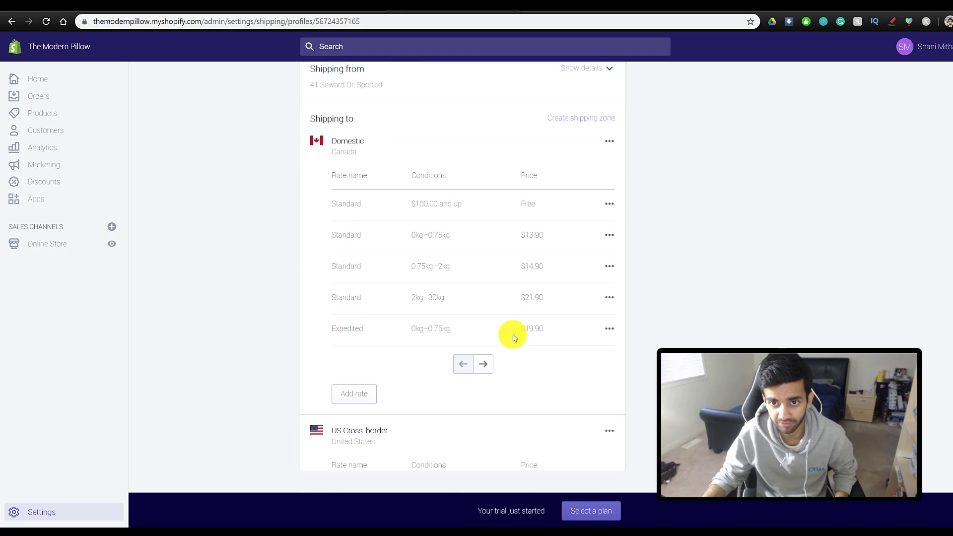
{"action": "scroll", "coordinate": [513, 335], "scroll_direction": "down", "scroll_amount": 1}
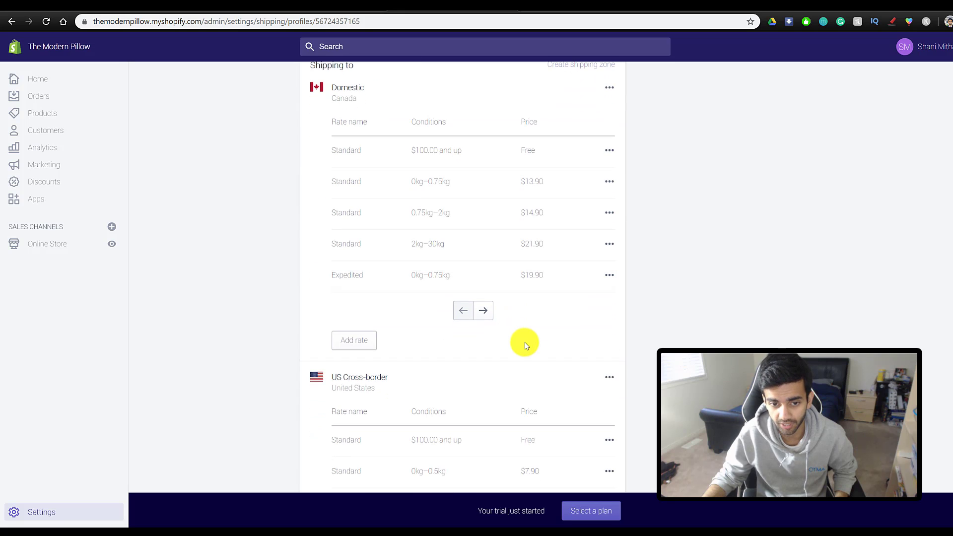
{"action": "scroll", "coordinate": [588, 387], "scroll_direction": "down", "scroll_amount": 3}
{"action": "scroll", "coordinate": [588, 387], "scroll_direction": "up", "scroll_amount": 5}
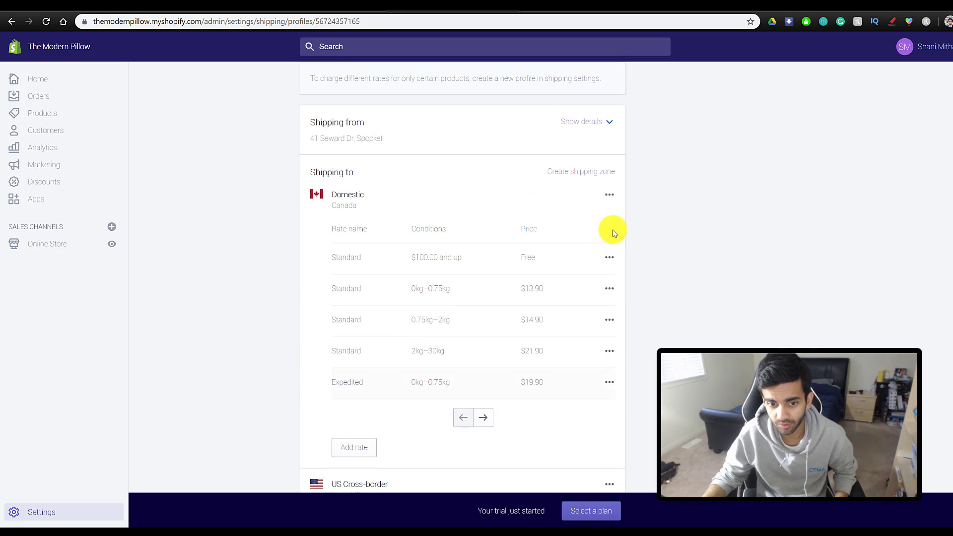
- Delete the Domestic and US Cross-border zones from the General profile
{"action": "left_click", "coordinate": [610, 195]}
{"action": "left_click", "coordinate": [596, 242]}
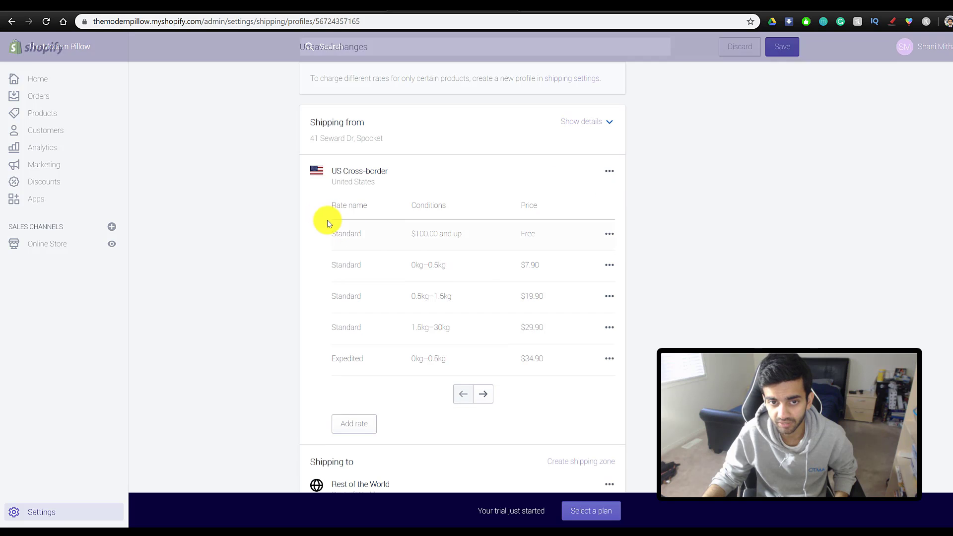
{"action": "scroll", "coordinate": [546, 293], "scroll_direction": "down", "scroll_amount": 1}
{"action": "left_click", "coordinate": [610, 118]}
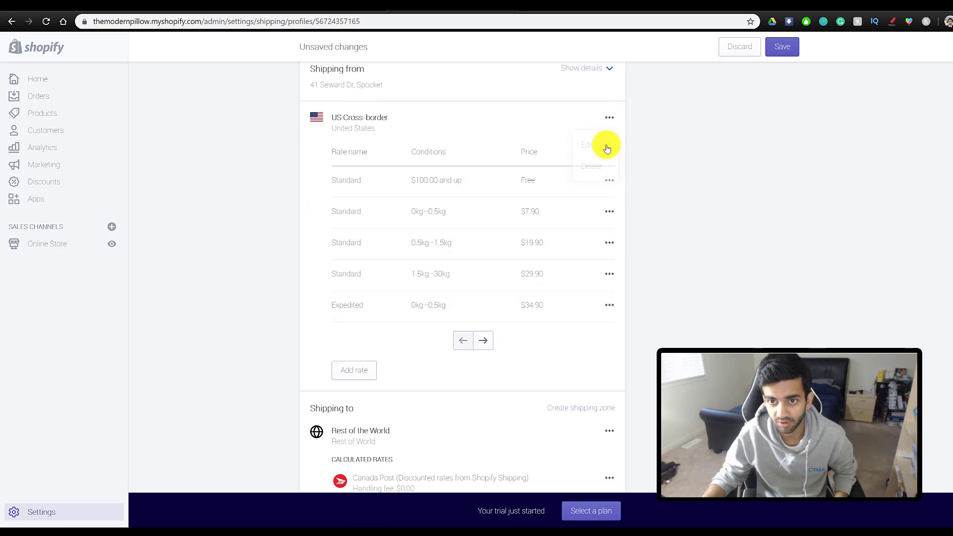
{"action": "left_click", "coordinate": [597, 164]}
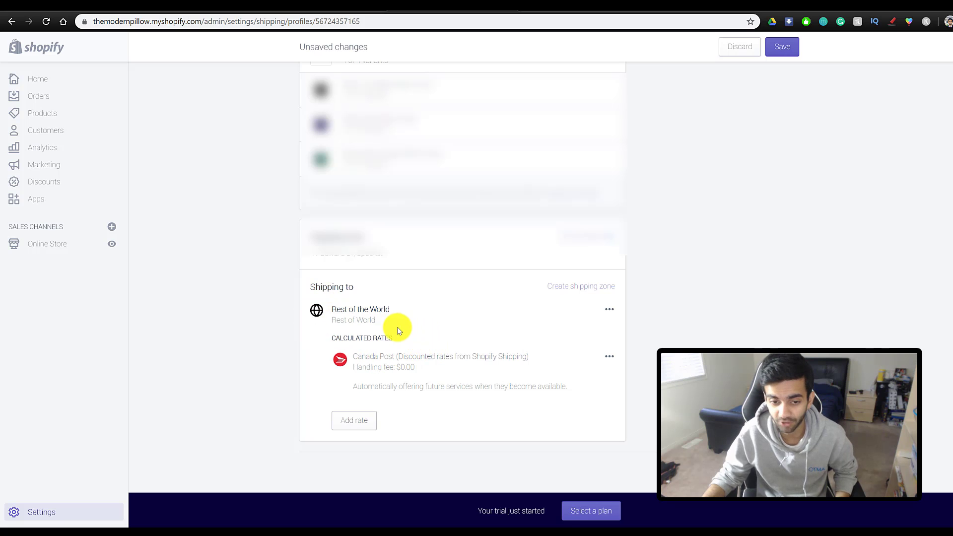
- Add a rate named 'Standard' priced at $4.00 to the Rest of the World zone
{"action": "left_click", "coordinate": [354, 420]}
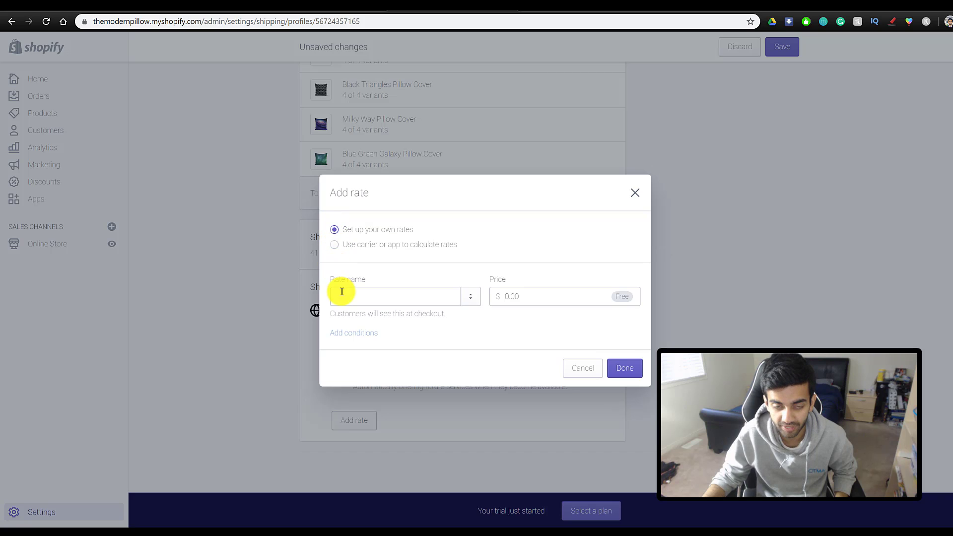
{"action": "left_click", "coordinate": [359, 299]}
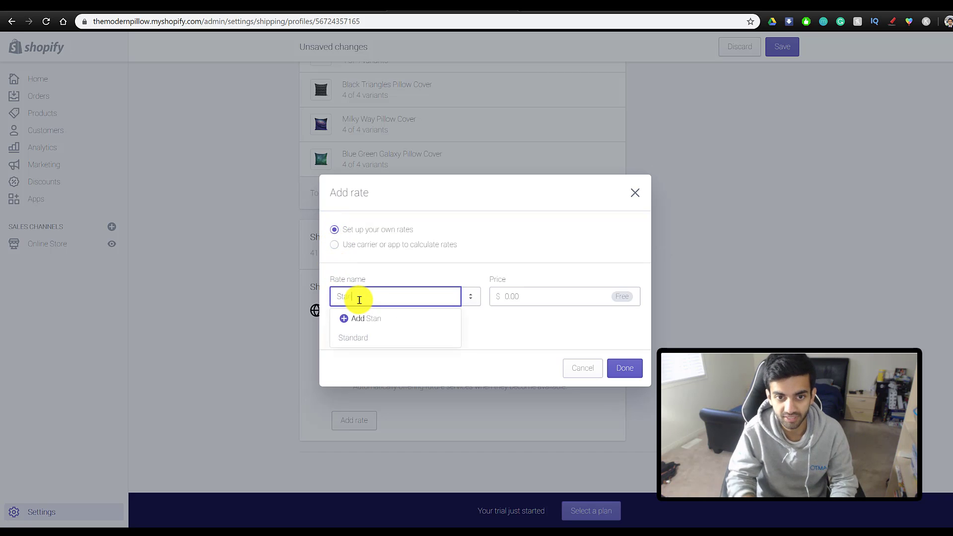
{"action": "type", "text": "Standard"}
{"action": "left_click", "coordinate": [552, 303]}
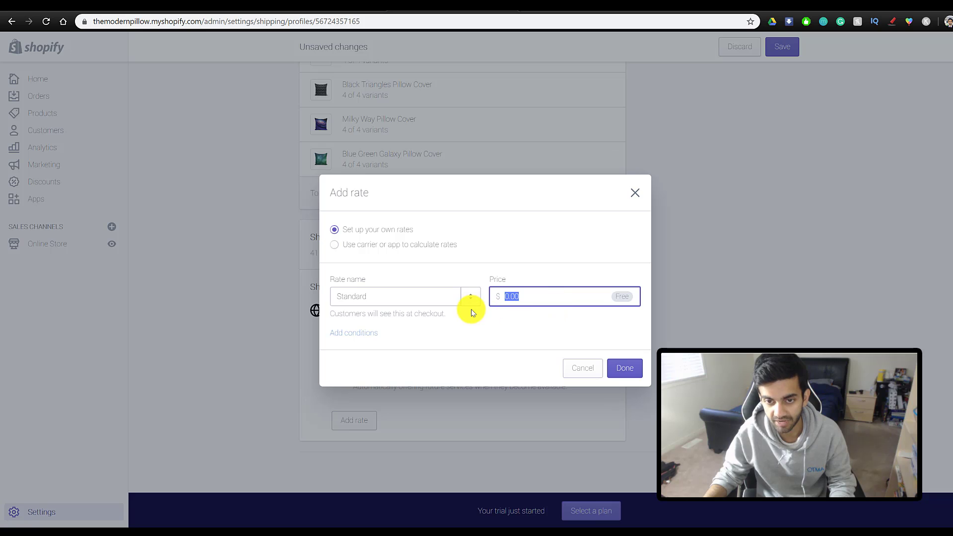
{"action": "type", "text": "4"}
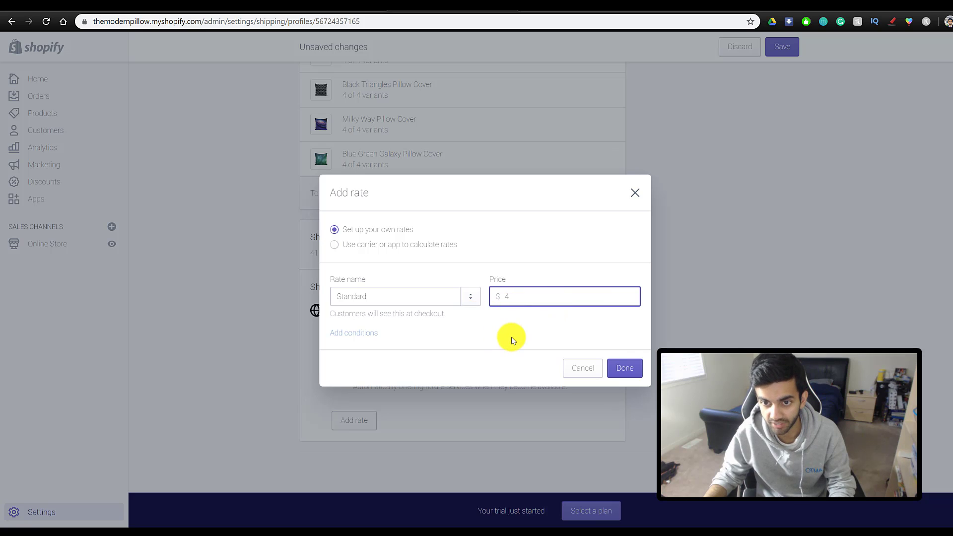
{"action": "left_click", "coordinate": [510, 336]}
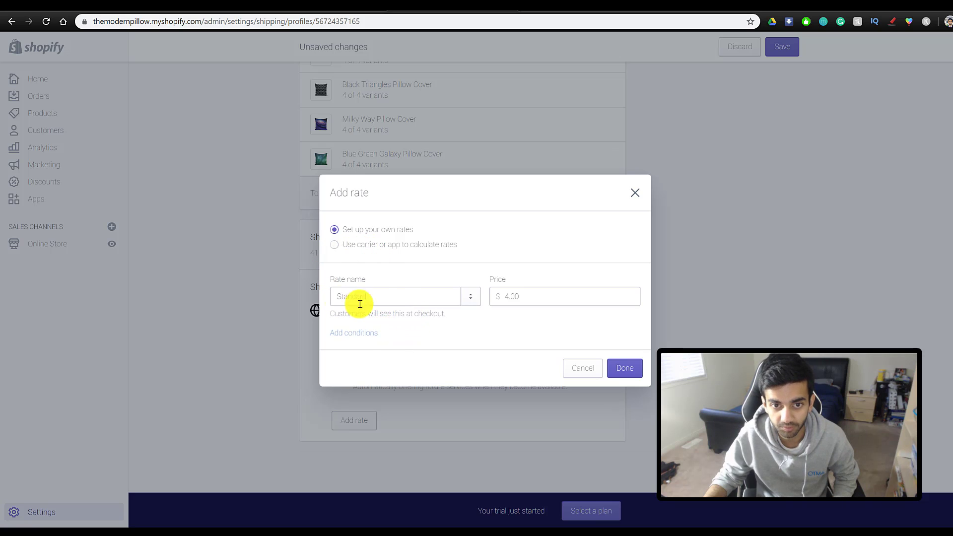
{"action": "left_click", "coordinate": [393, 296]}
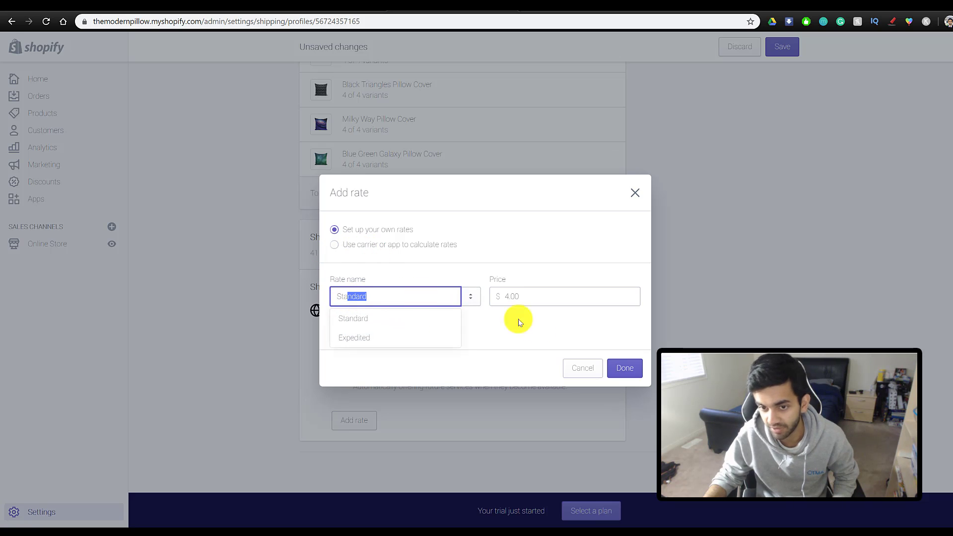
{"action": "left_click", "coordinate": [625, 369]}
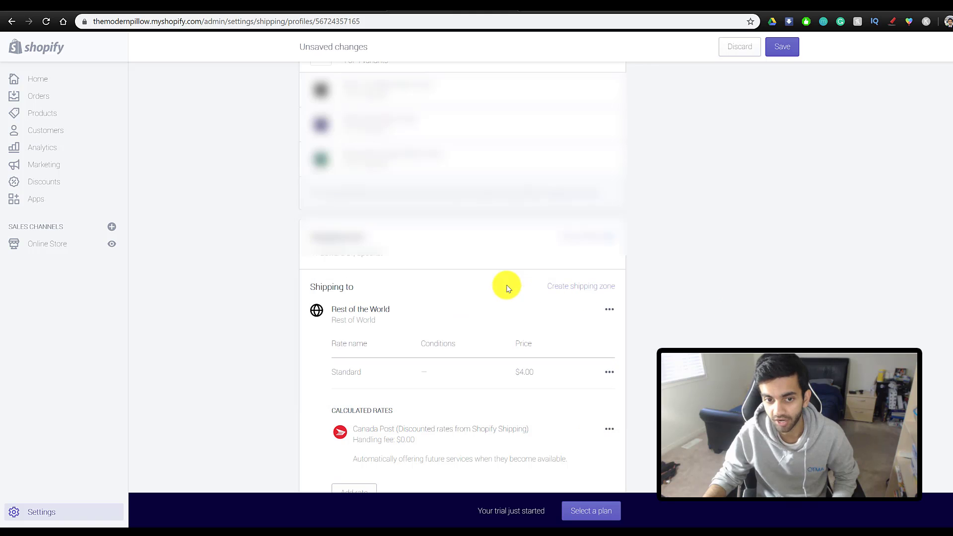
- Save the updated shipping profile and go to Discounts
{"action": "scroll", "coordinate": [504, 367], "scroll_direction": "down", "scroll_amount": 2}
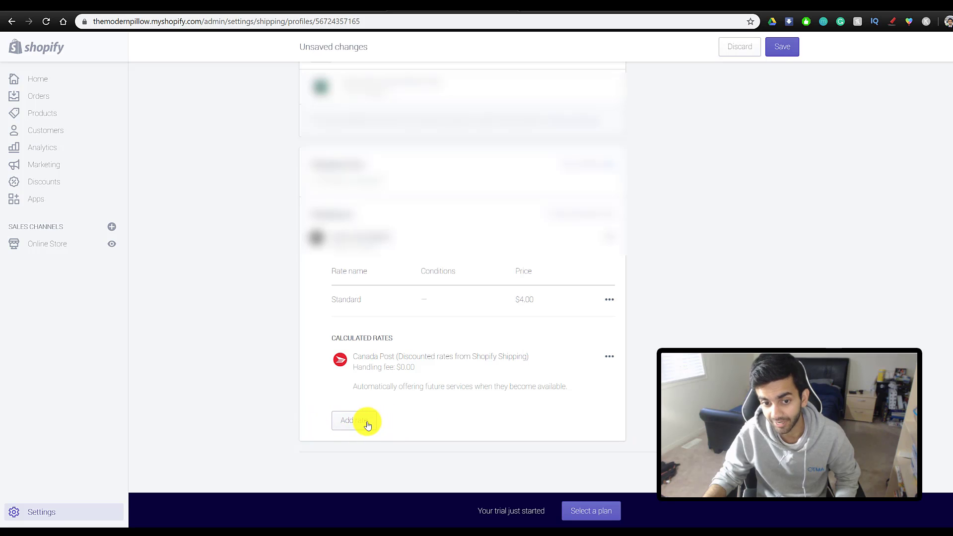
{"action": "left_click", "coordinate": [782, 47]}
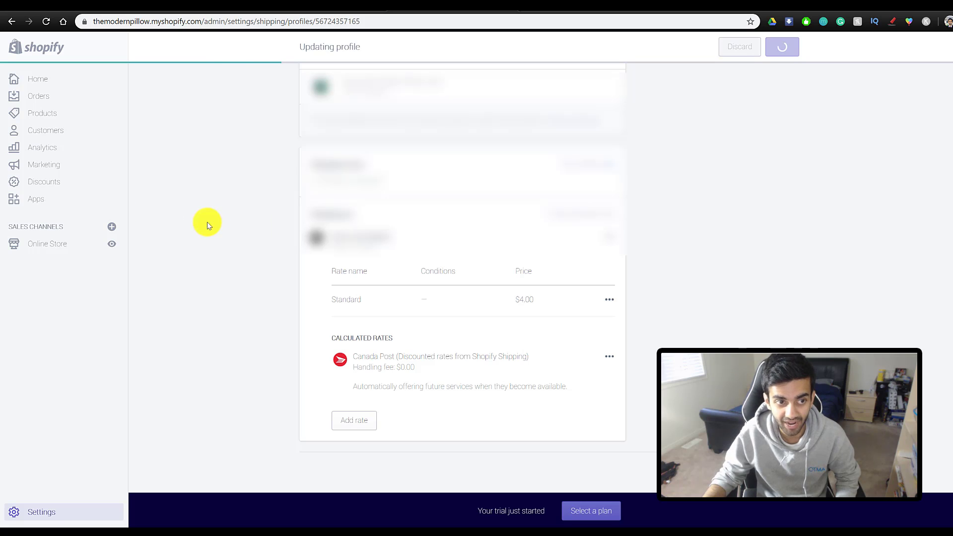
{"action": "left_click", "coordinate": [63, 182]}
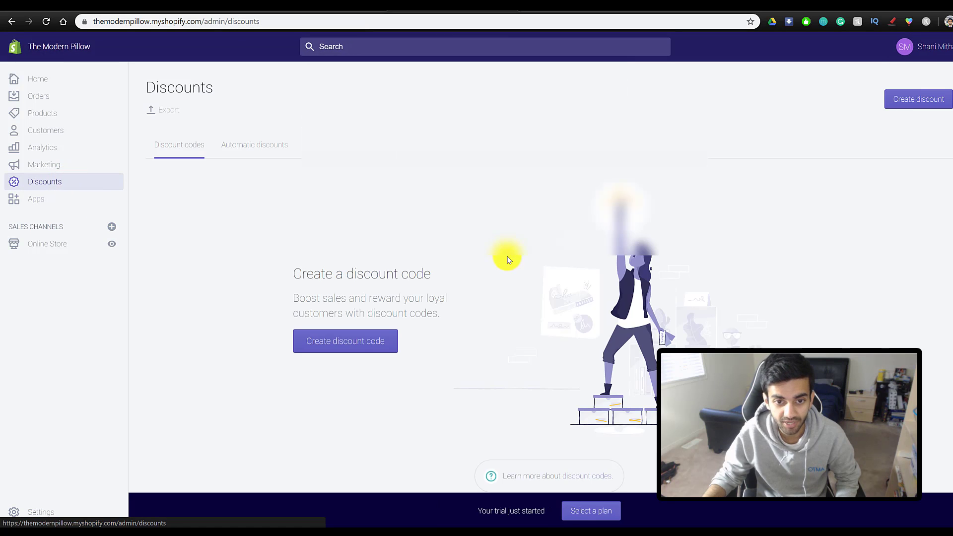
- Create discount code SAVE10 as a 10% percentage discount for everyone and save it
{"action": "left_click", "coordinate": [353, 347]}
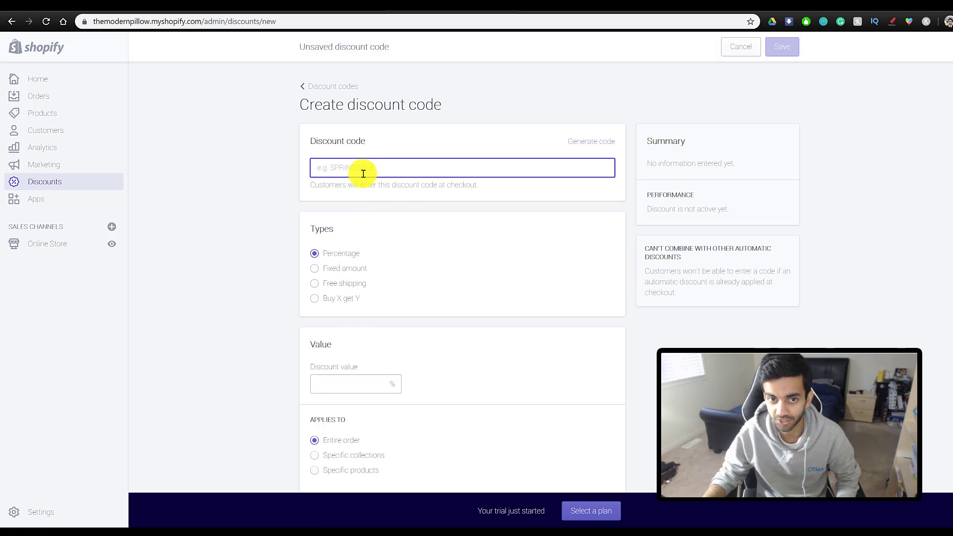
{"action": "left_click", "coordinate": [364, 174]}
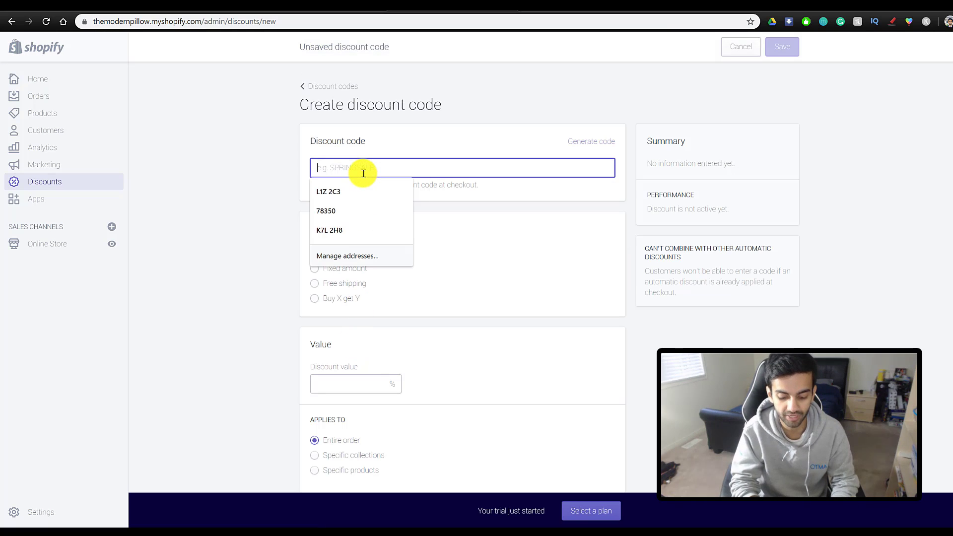
{"action": "type", "text": "SAVE10"}
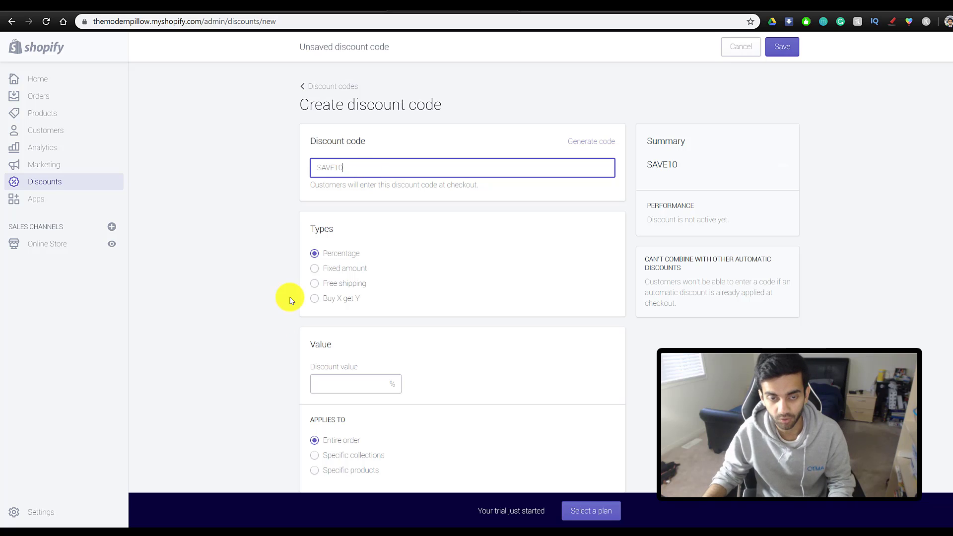
{"action": "left_click", "coordinate": [271, 291]}
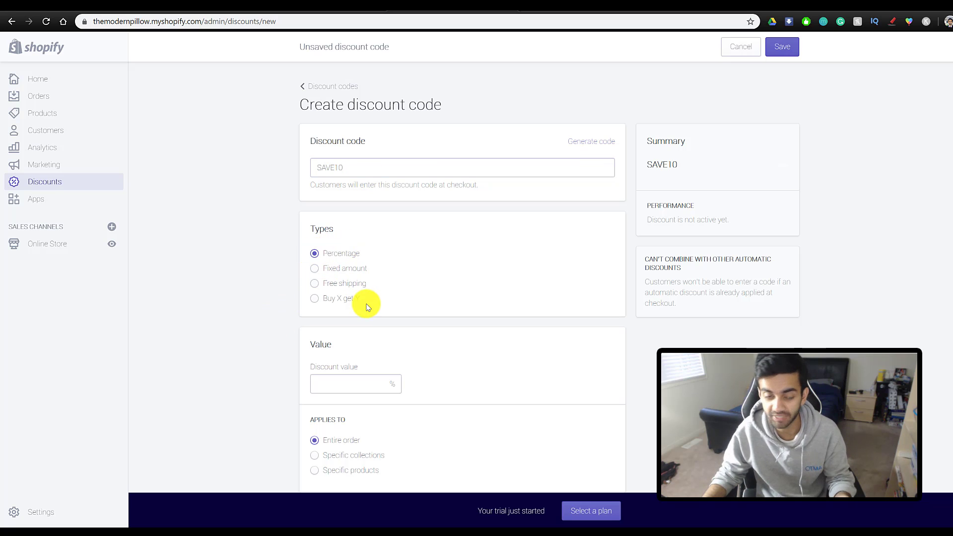
{"action": "type", "text": "10"}
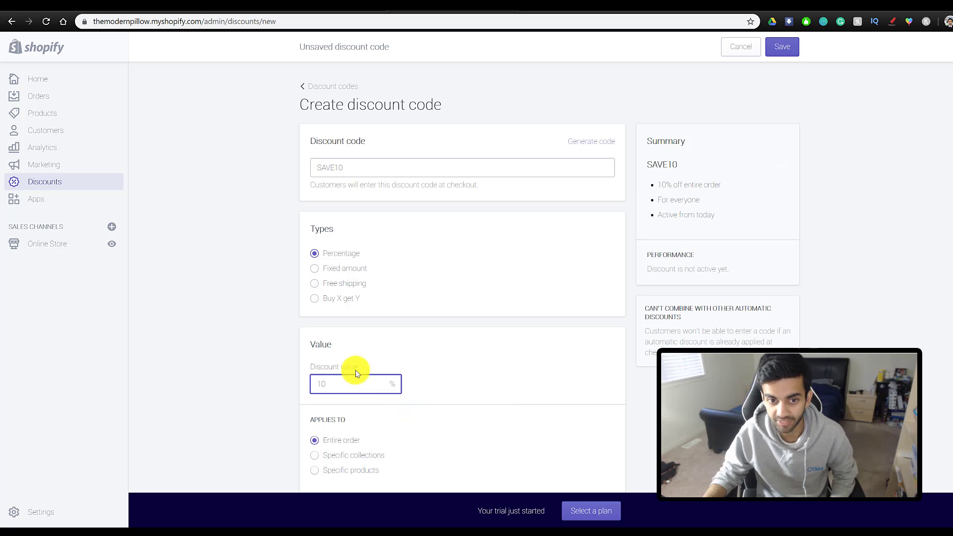
{"action": "left_click", "coordinate": [356, 310]}
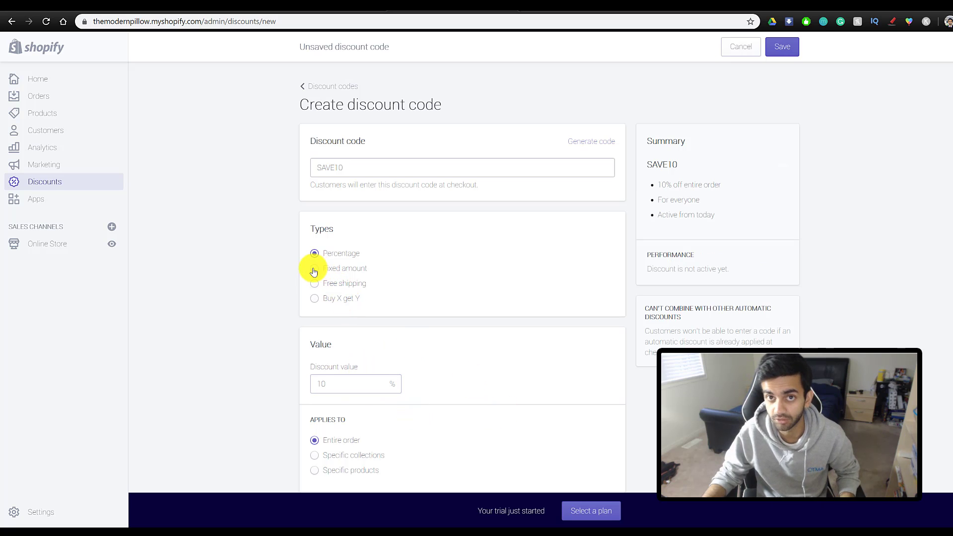
{"action": "scroll", "coordinate": [281, 395], "scroll_direction": "down", "scroll_amount": 3}
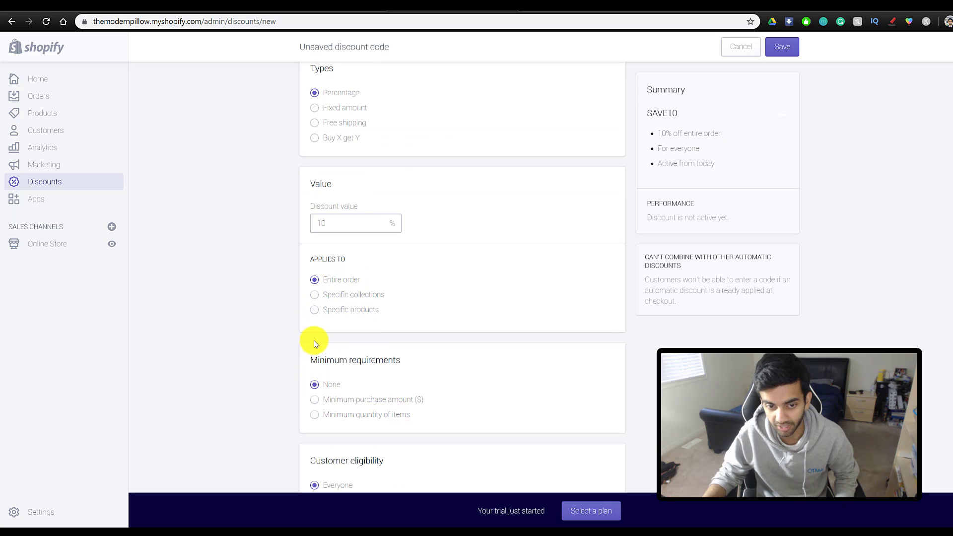
{"action": "scroll", "coordinate": [314, 344], "scroll_direction": "down", "scroll_amount": 2}
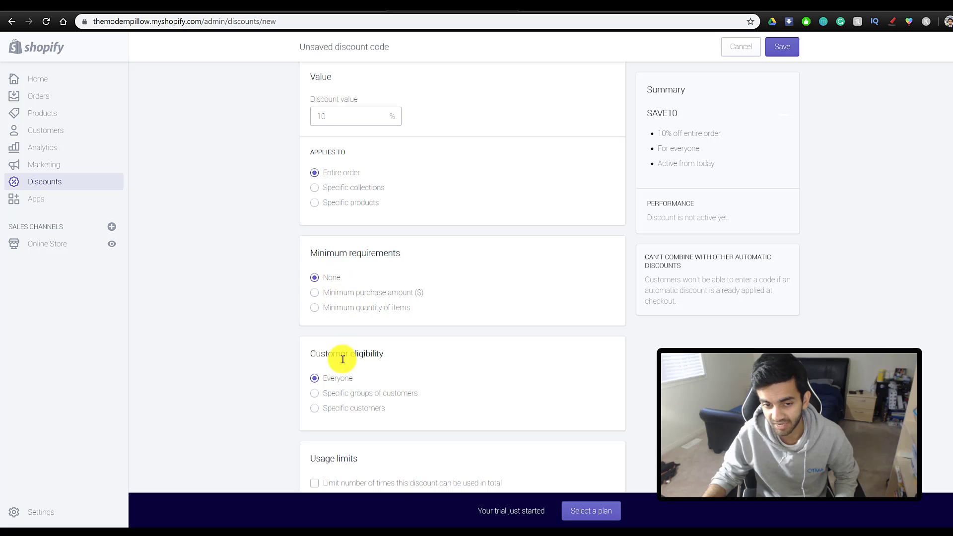
{"action": "scroll", "coordinate": [330, 387], "scroll_direction": "down", "scroll_amount": 3}
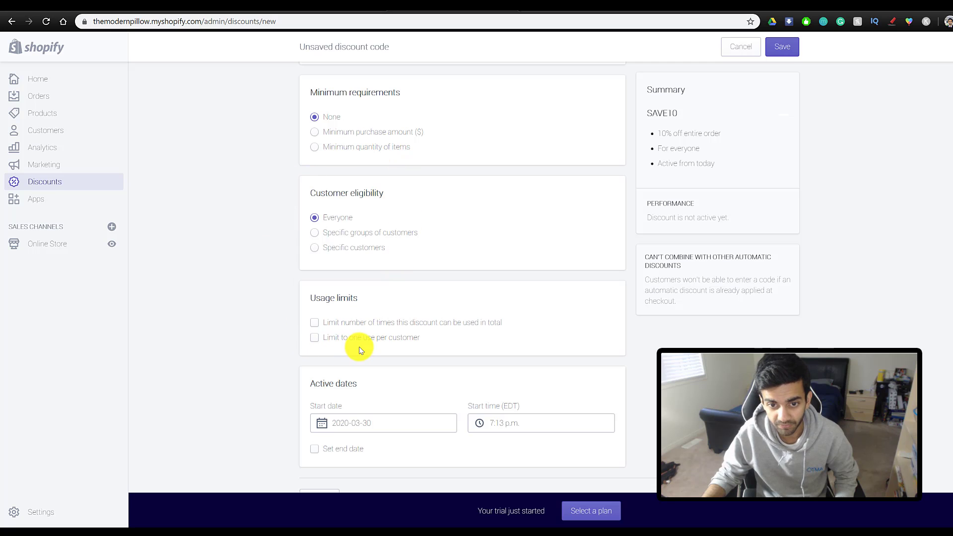
{"action": "scroll", "coordinate": [356, 359], "scroll_direction": "down", "scroll_amount": 1}
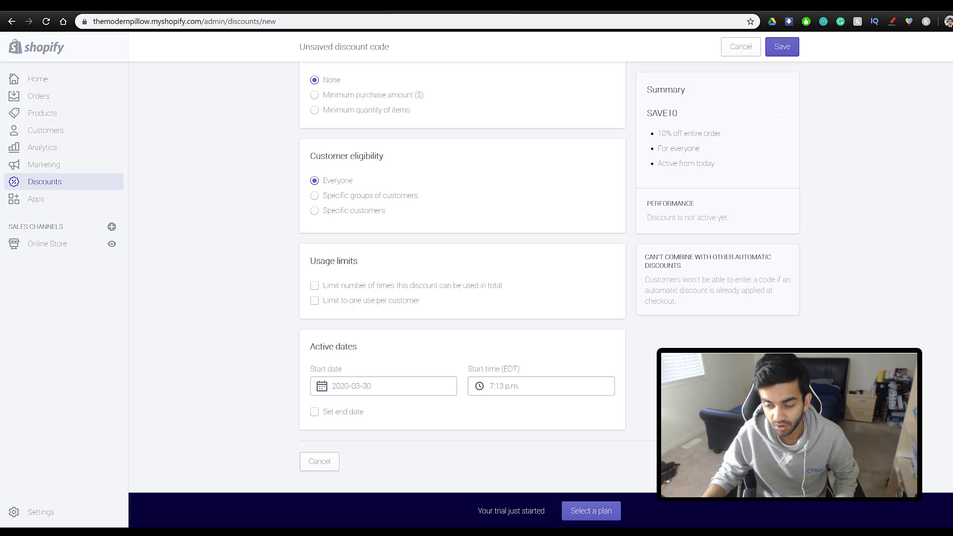
{"action": "key", "text": "ctrl+s"}
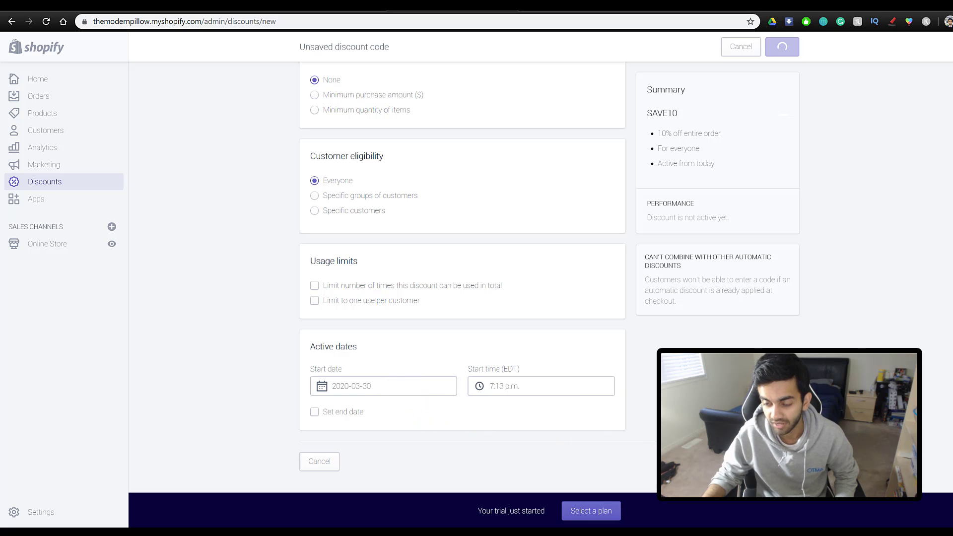